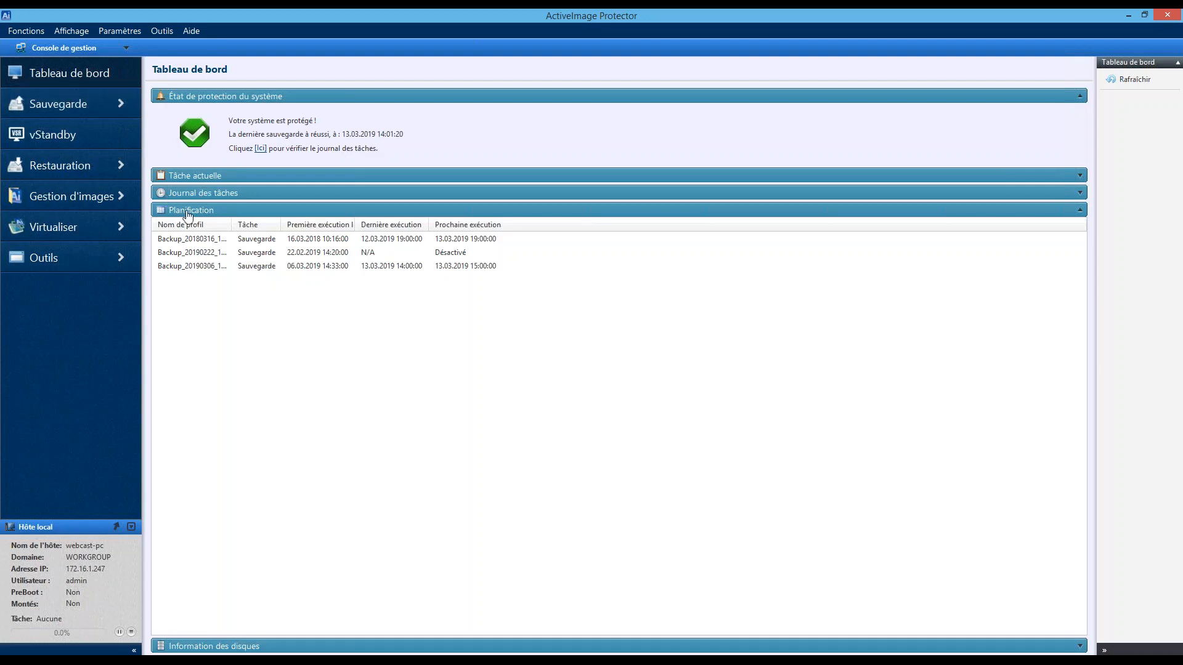
Step: Collapse the Planification section, look at the Sauvegarde options, and open the vStandby dashboard
click(233, 211)
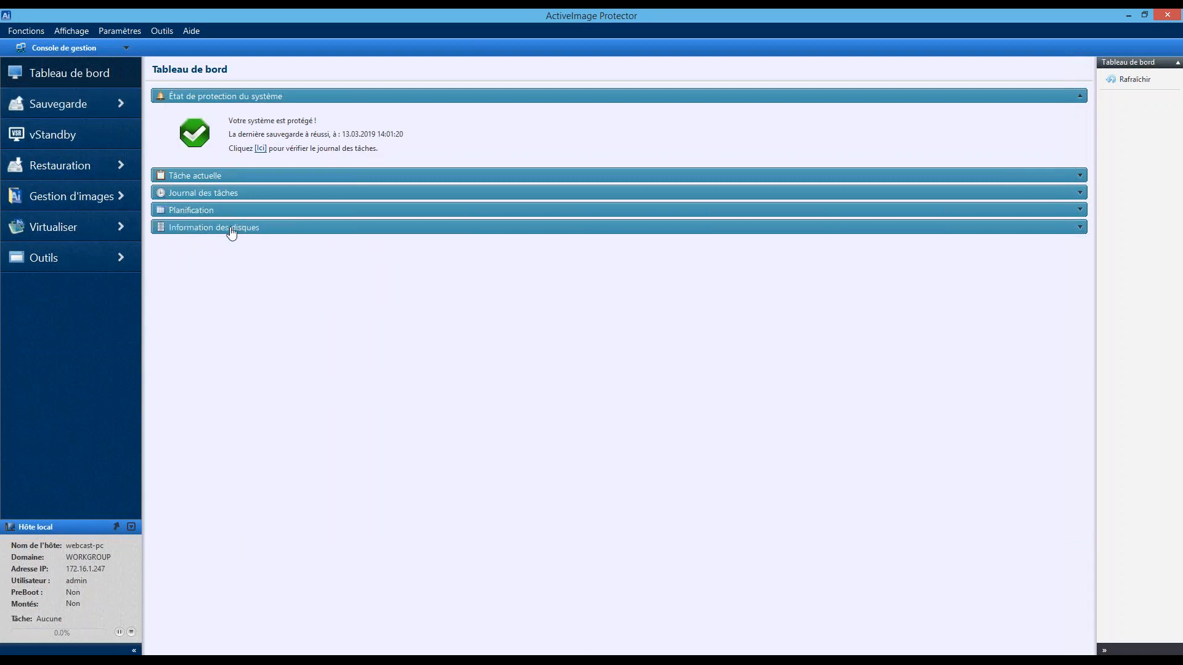
click(80, 112)
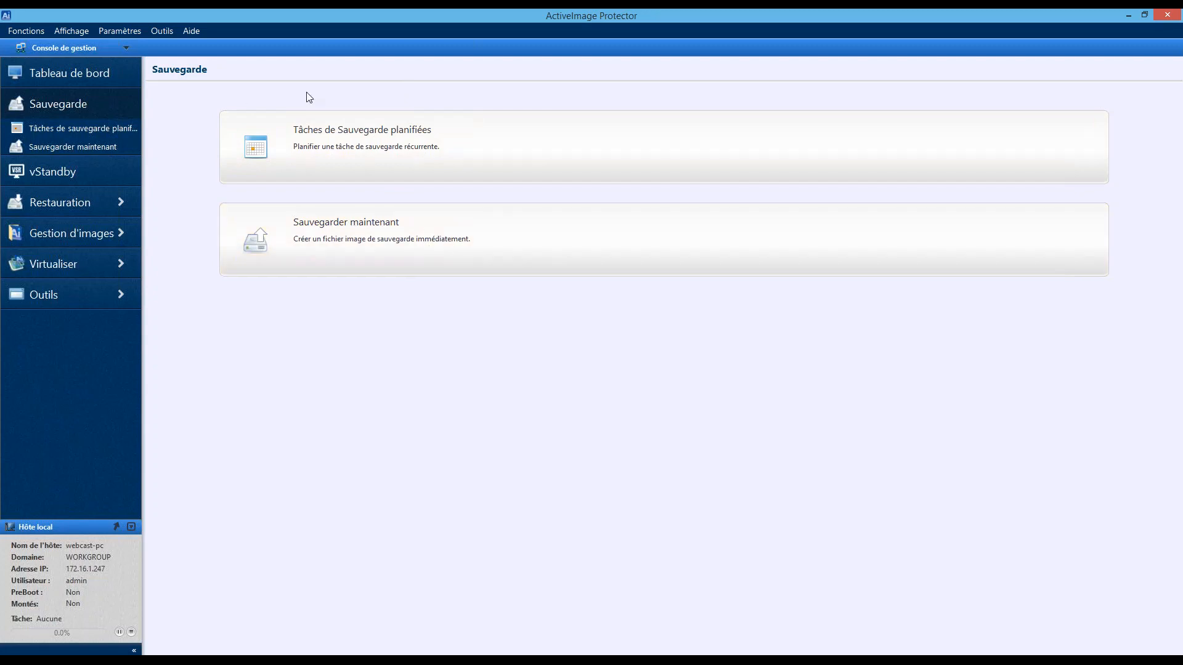
click(86, 174)
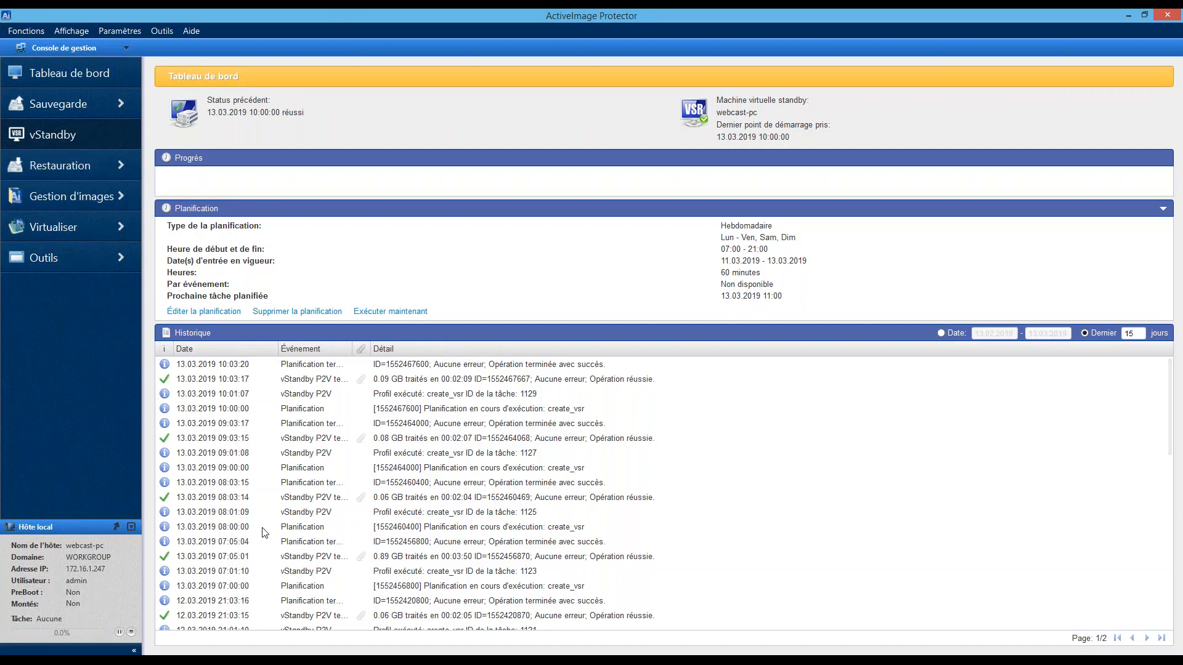
Step: Switch to the remote server 172.16.1.211, minimize ActiveImage Protector there, and bring up Hyper-V Manager
click(166, 661)
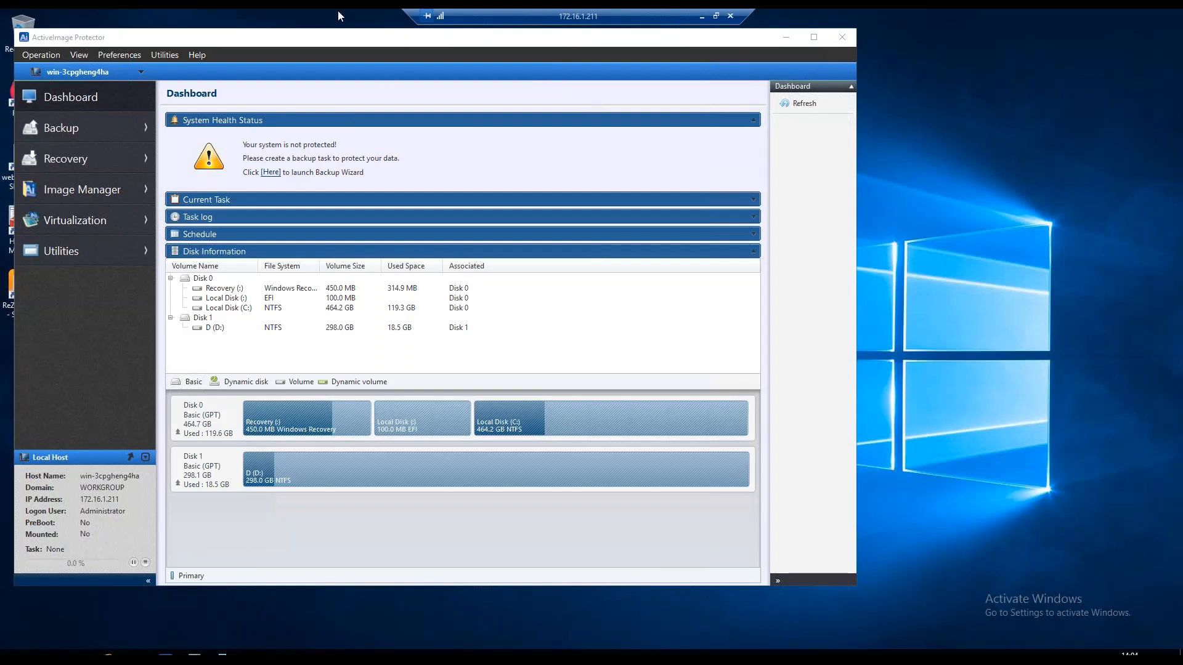
click(785, 39)
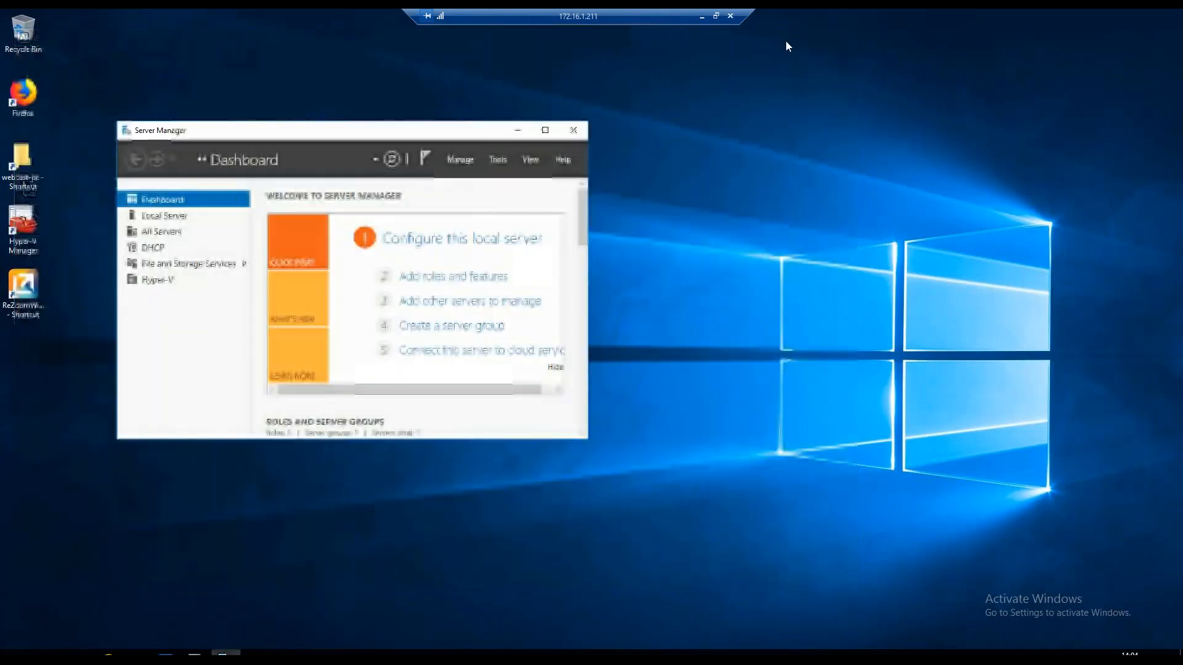
click(196, 656)
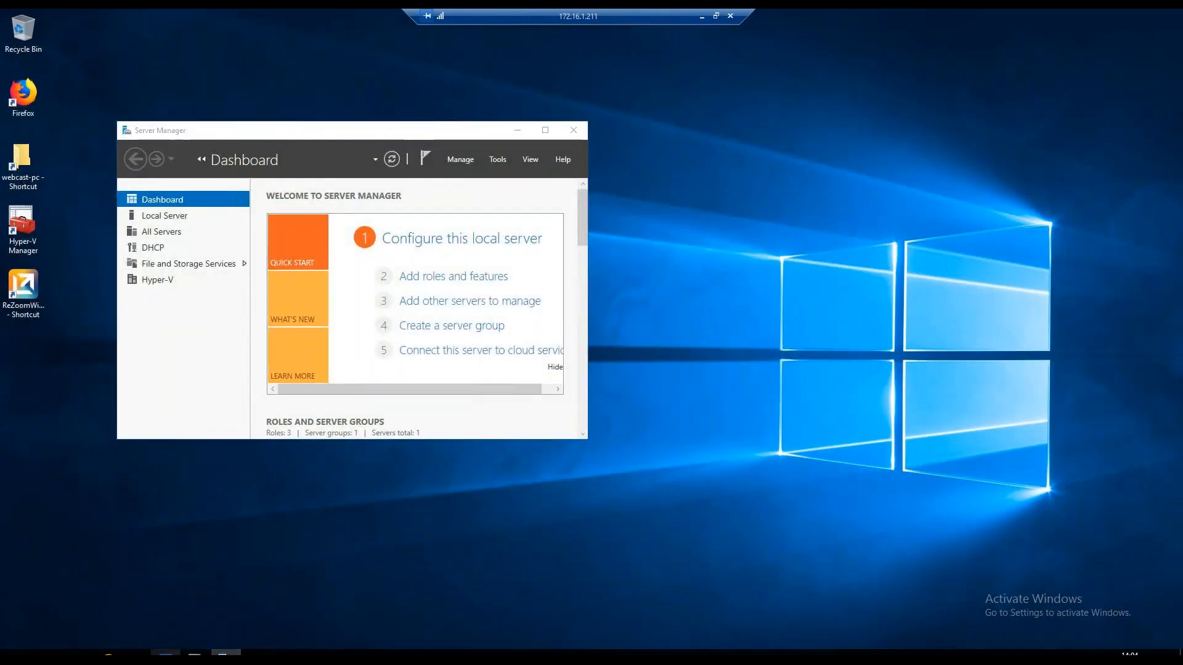
right_click(165, 656)
click(157, 634)
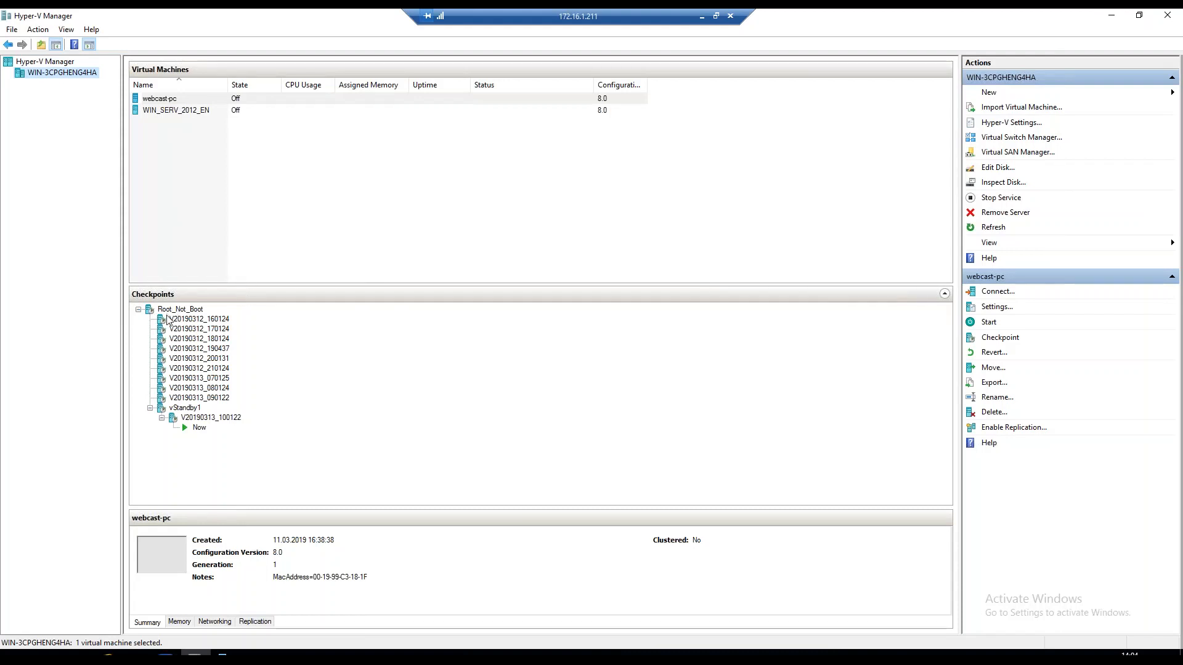
Step: Refresh the checkpoints of the webcast-pc virtual machine and view the details of V20190313_100122 and V20190313_080124
click(180, 101)
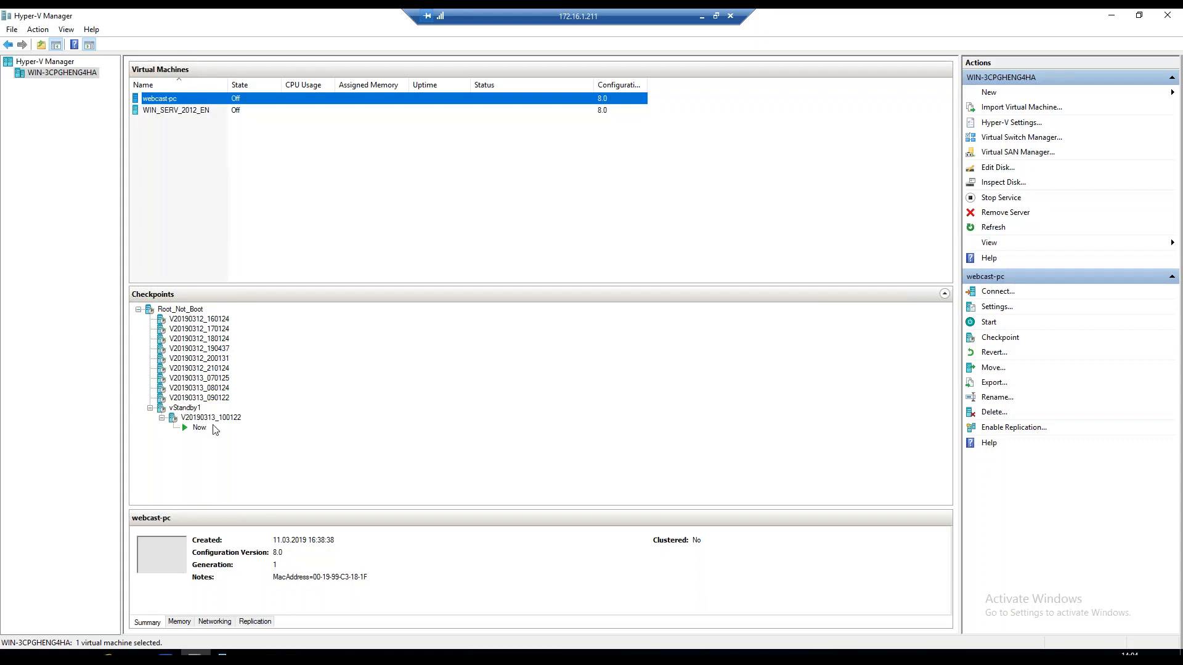
click(296, 480)
key(F5)
click(203, 419)
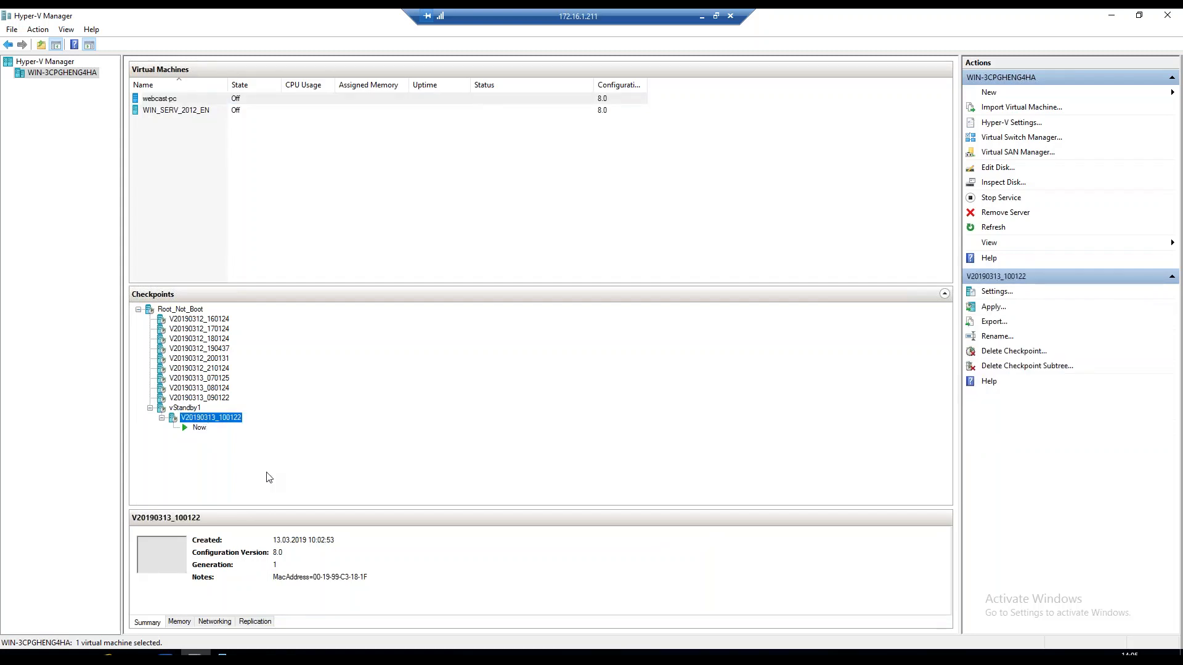
click(207, 390)
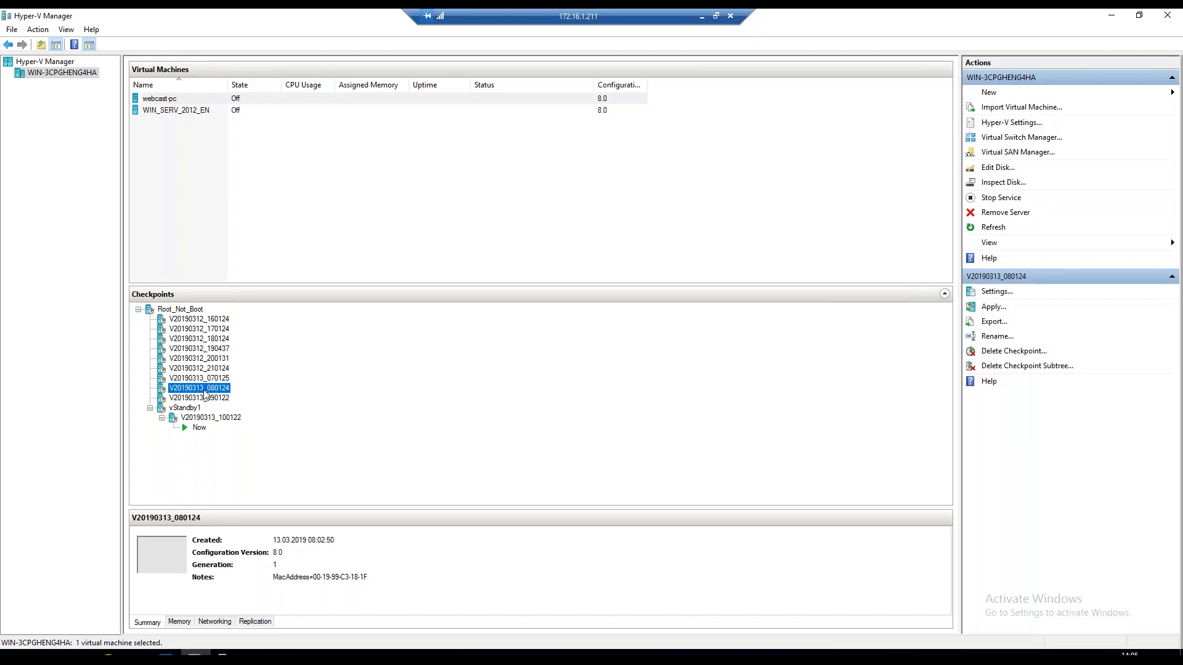
Step: Check the memory settings of checkpoint V20190313_080124 and close them without changes
right_click(205, 394)
click(219, 400)
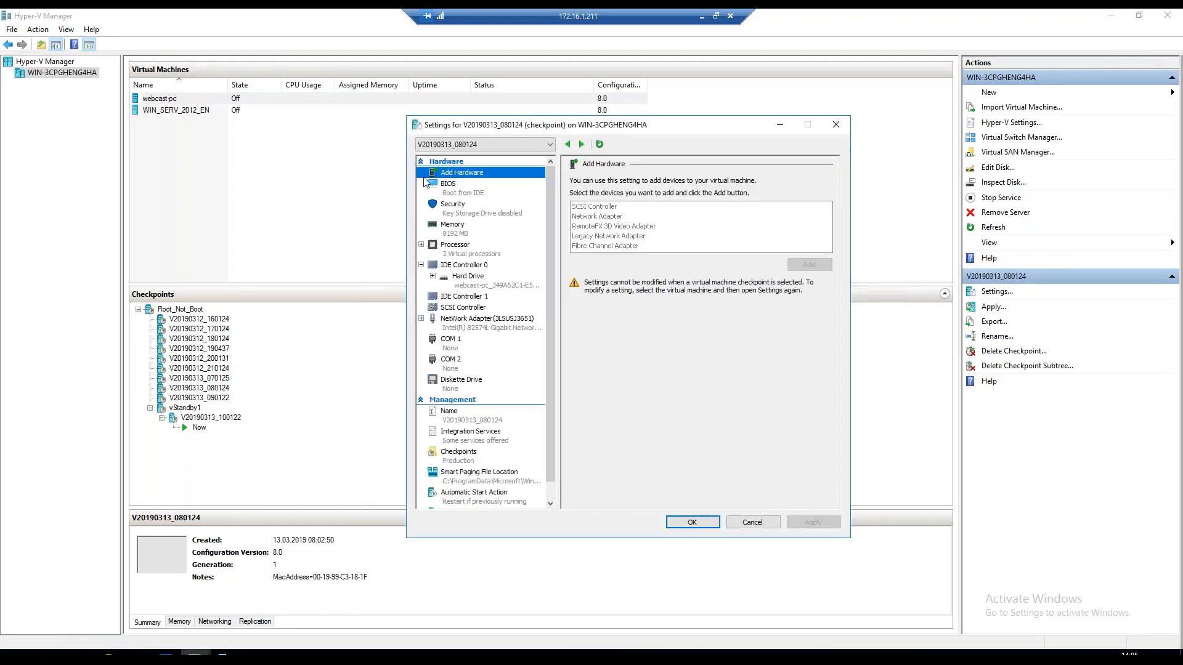
click(471, 229)
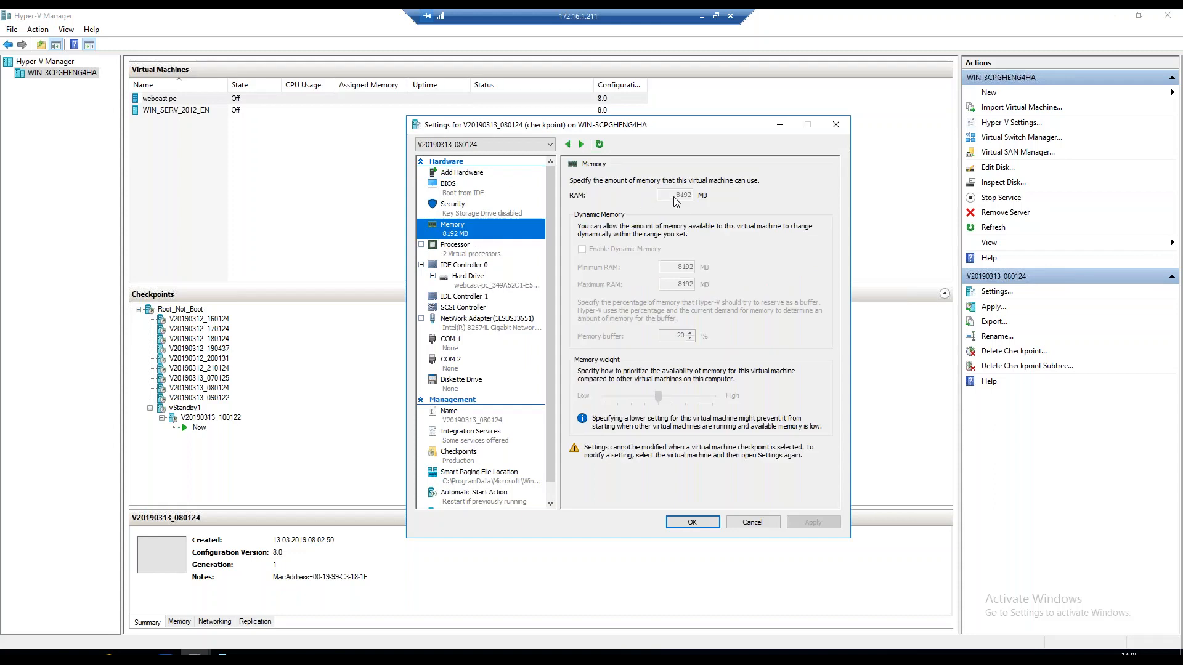
click(752, 522)
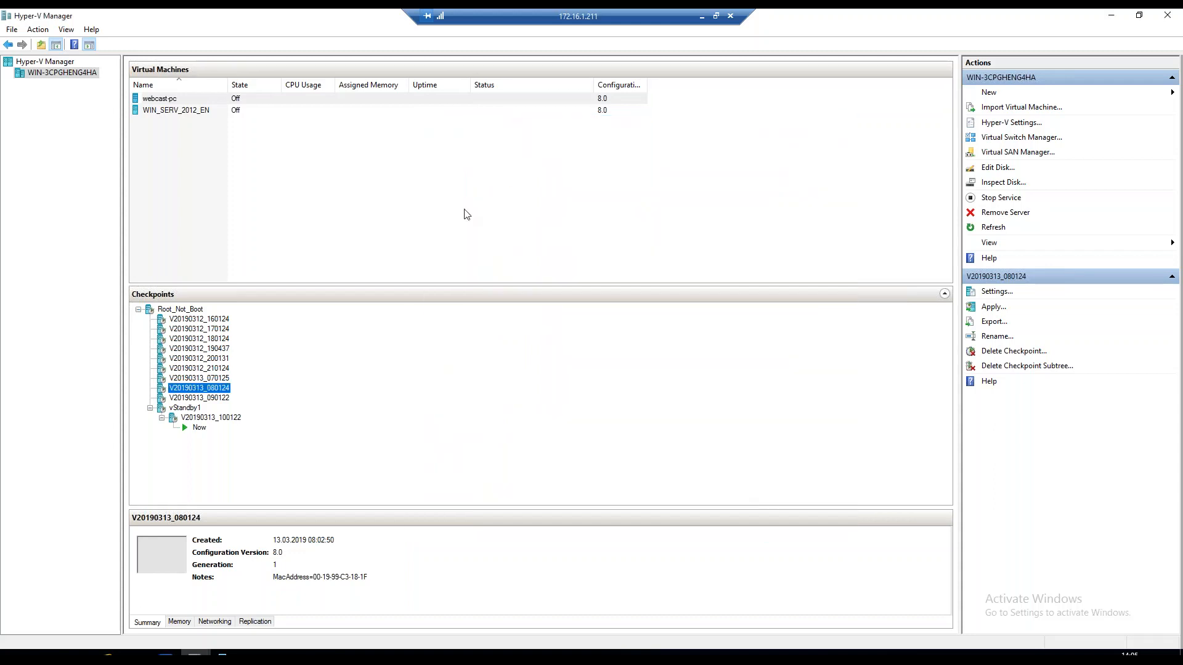
Step: Apply checkpoint V20190313_070125 to the webcast-pc virtual machine without creating a new checkpoint
click(208, 100)
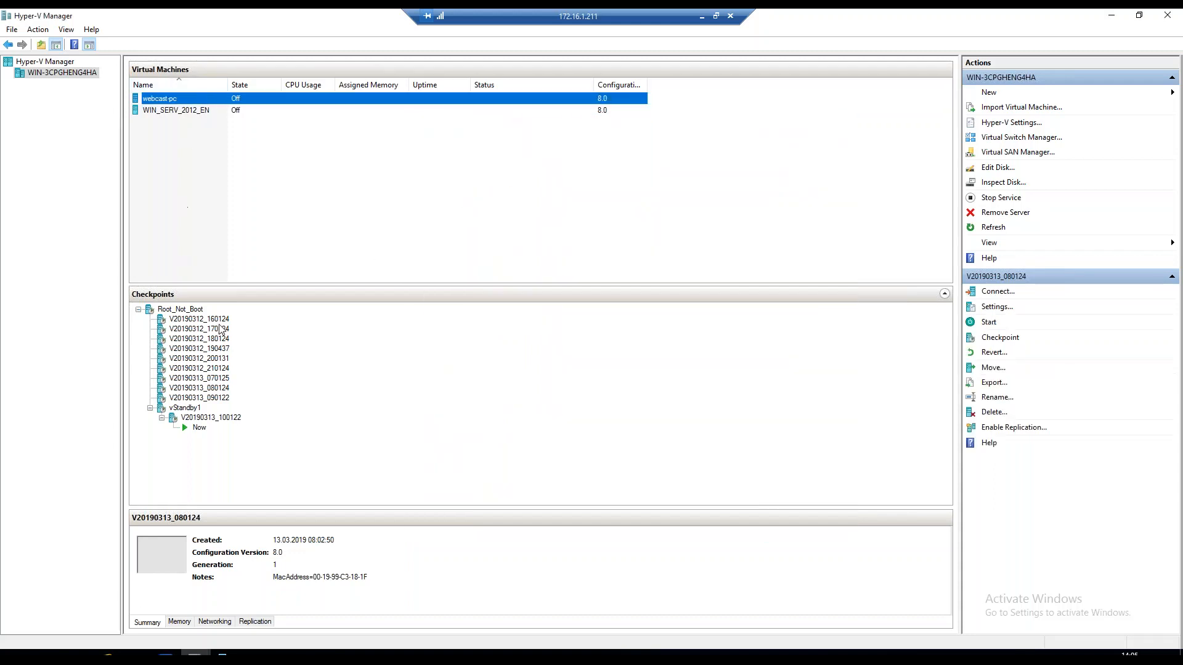
click(183, 371)
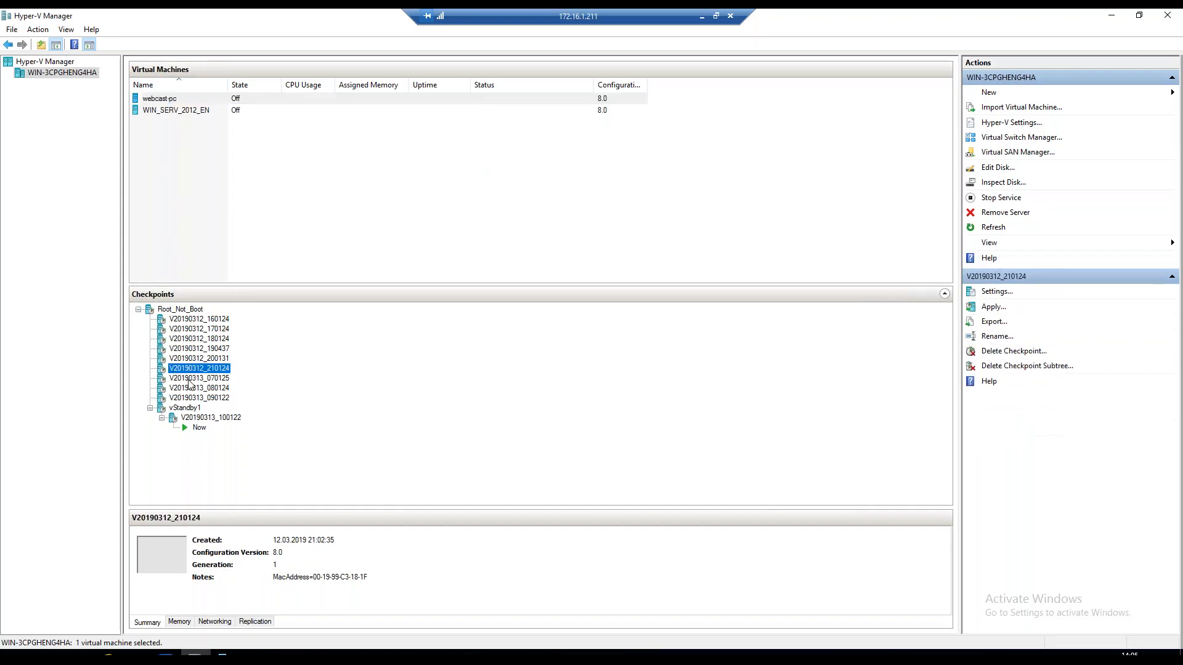
click(183, 379)
right_click(187, 379)
click(218, 405)
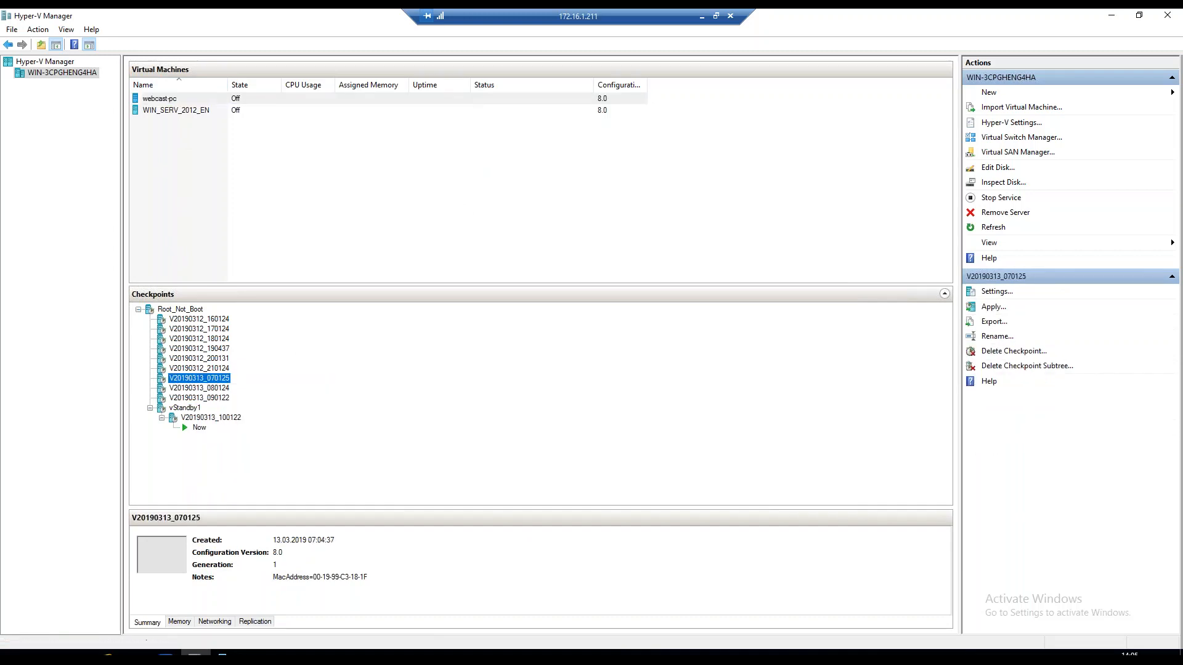
click(680, 340)
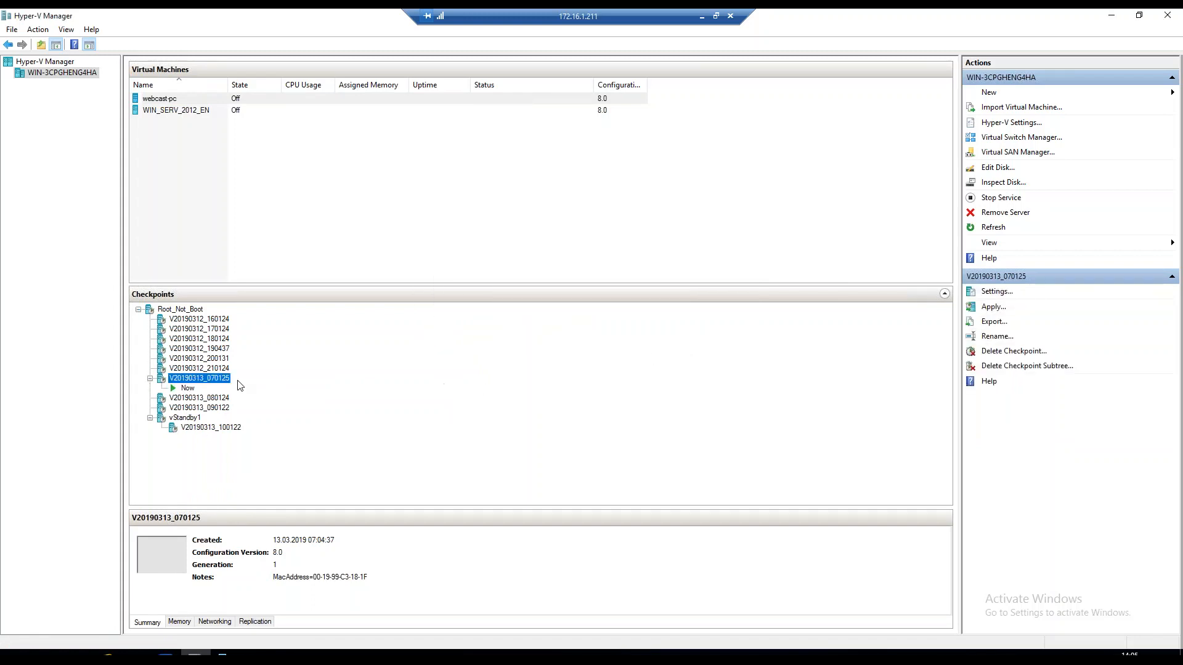
Step: Connect to the webcast-pc virtual machine, try to start it, and close the connection window
right_click(179, 380)
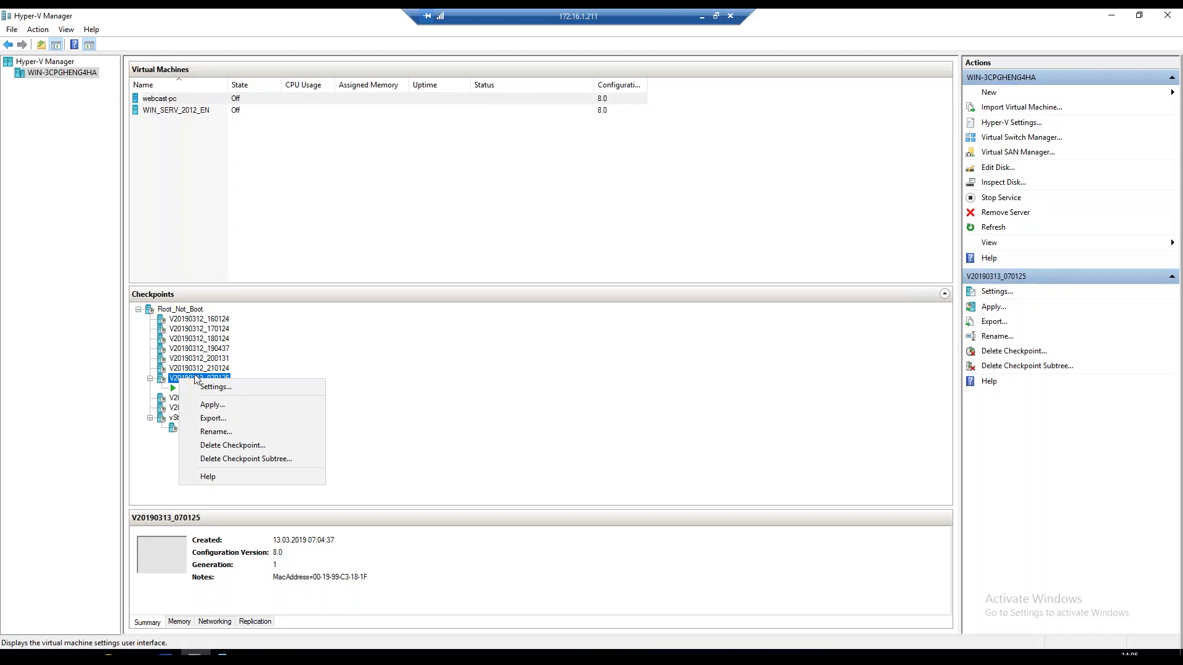
click(172, 90)
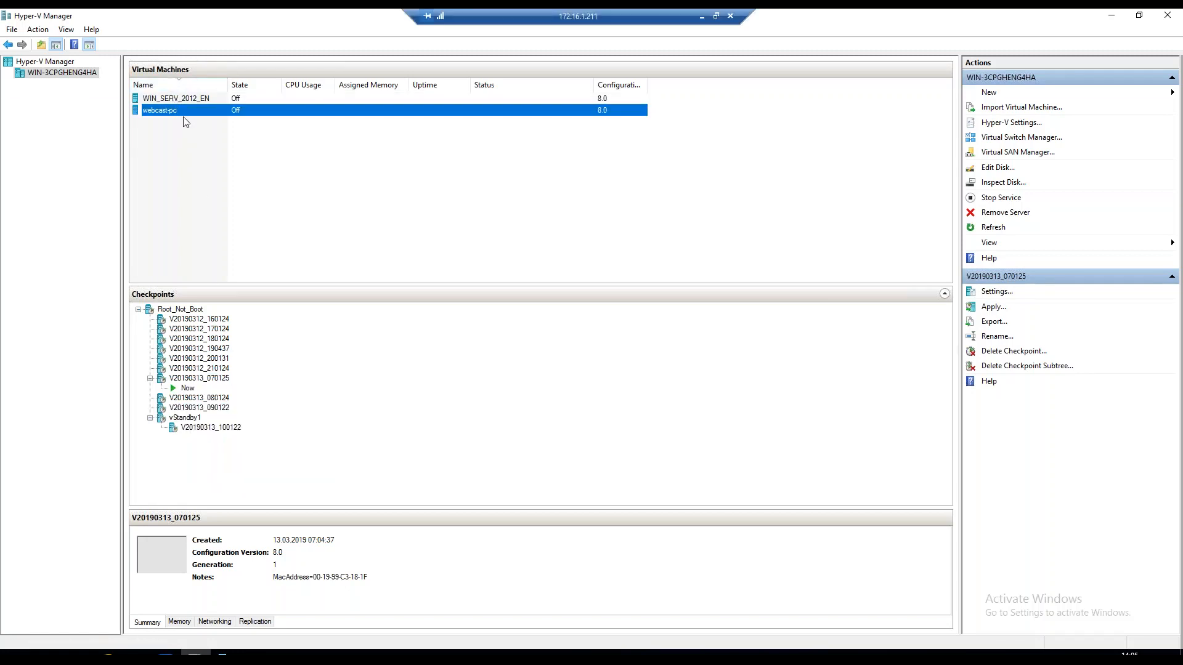
right_click(181, 119)
right_click(169, 110)
click(197, 119)
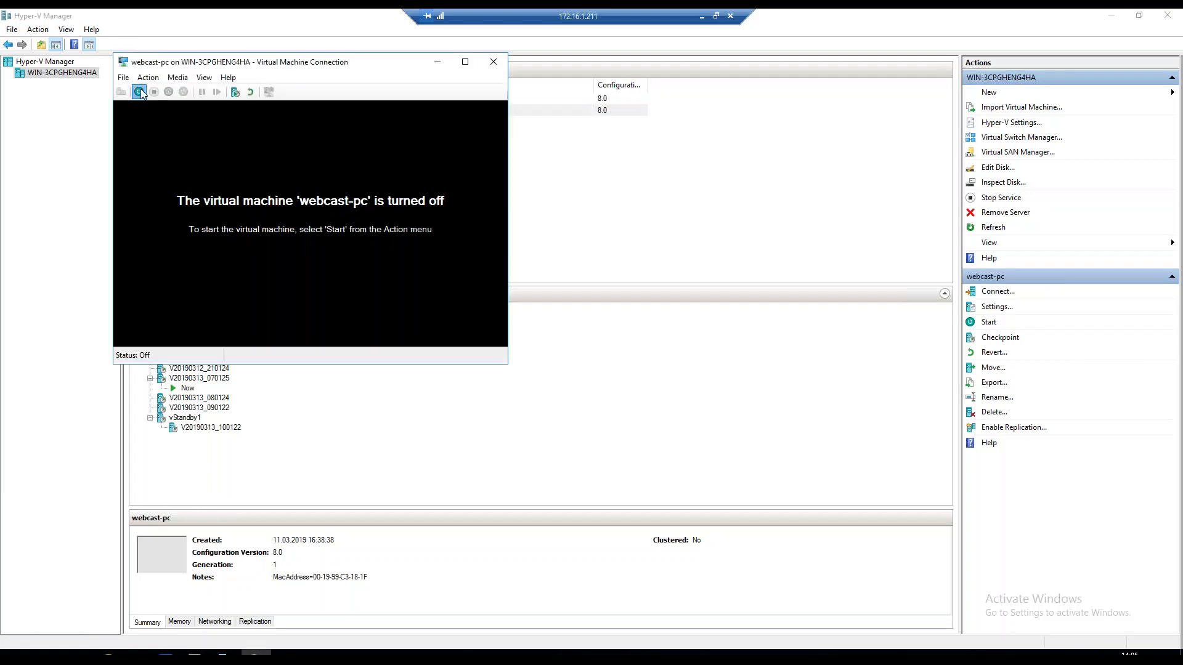
click(138, 91)
click(414, 258)
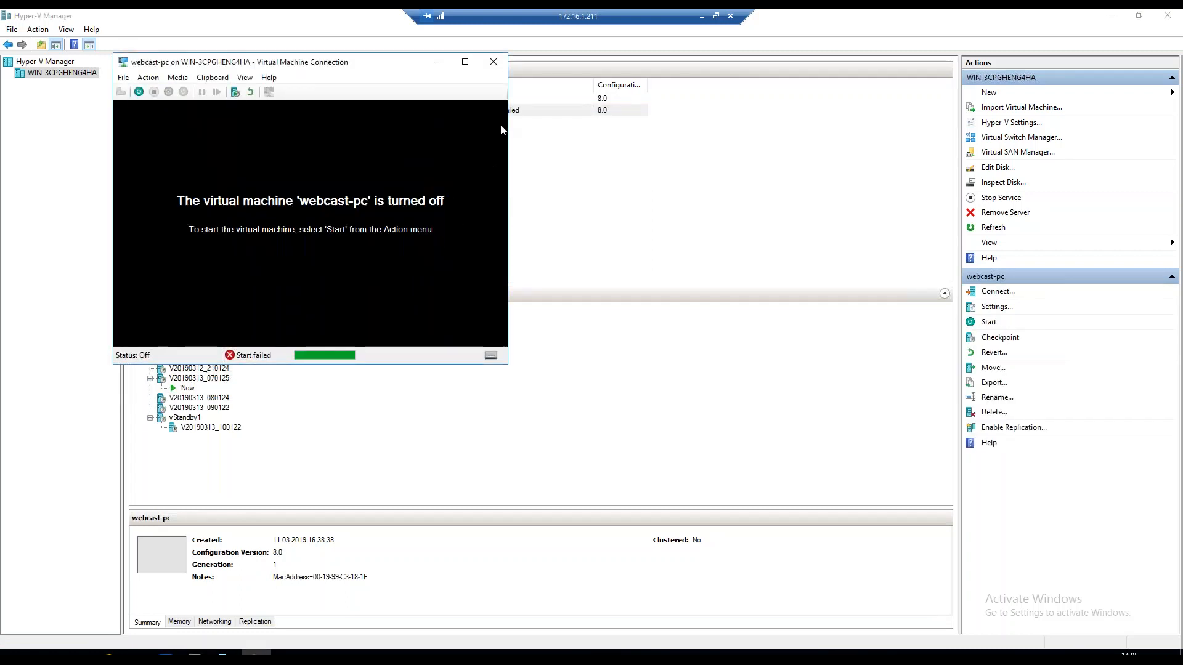
click(500, 60)
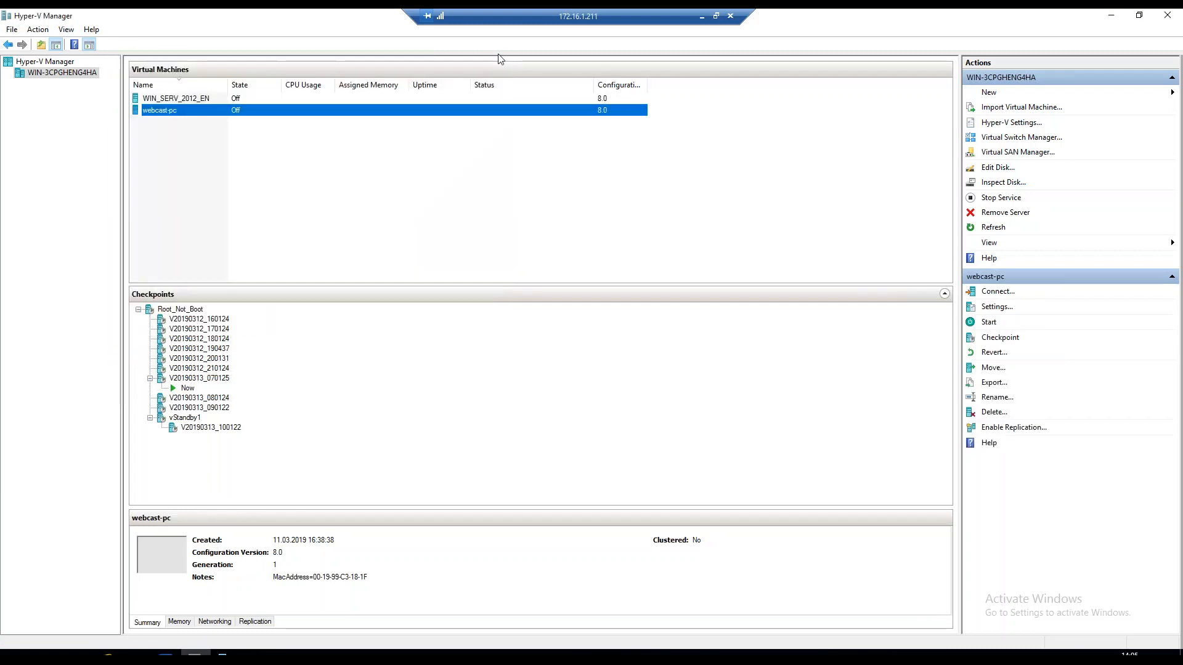
Step: Examine the memory settings of checkpoint V20190313_070125 and close them without changes
click(195, 379)
right_click(194, 376)
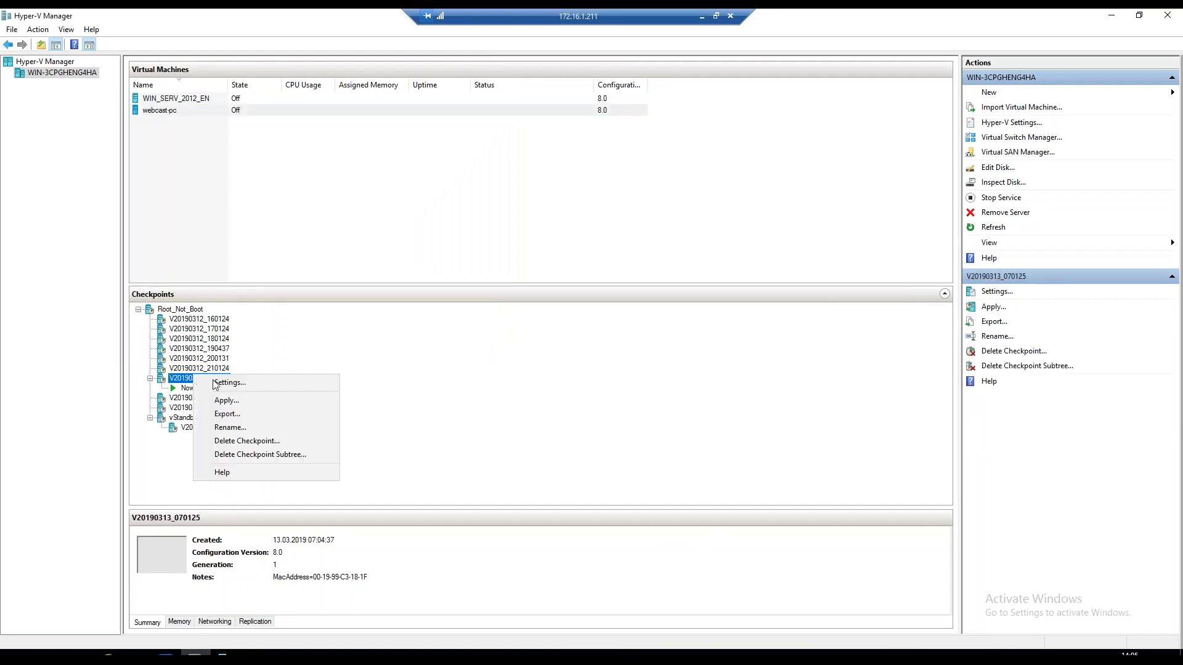
click(230, 383)
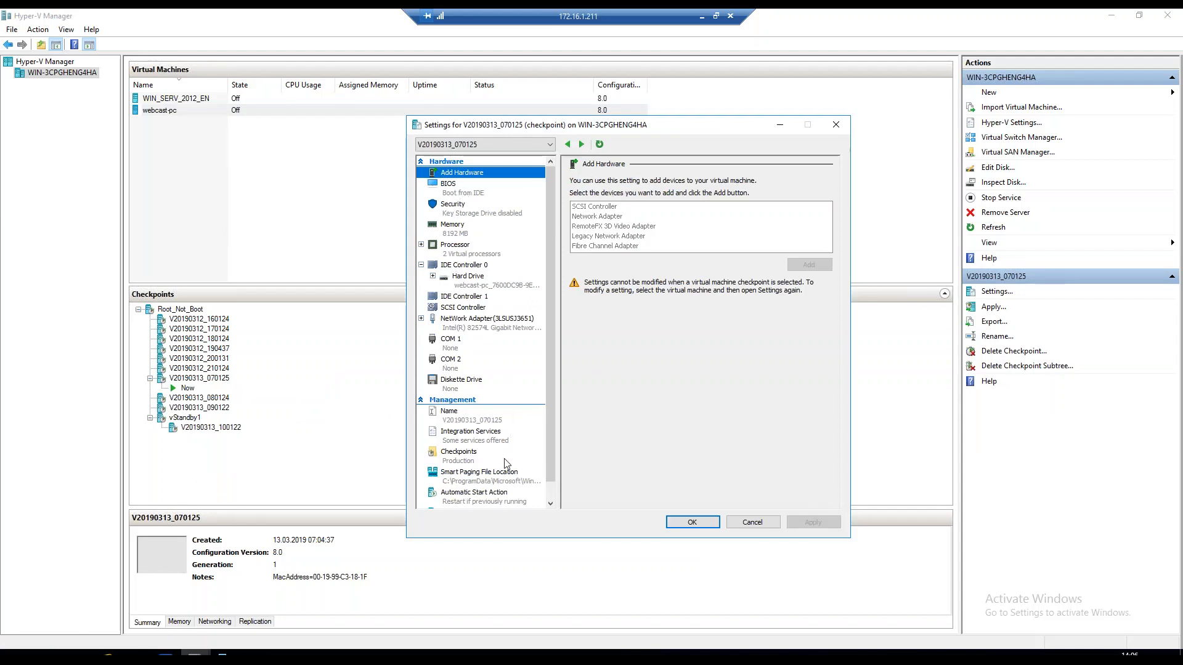
drag(550, 346, 551, 358)
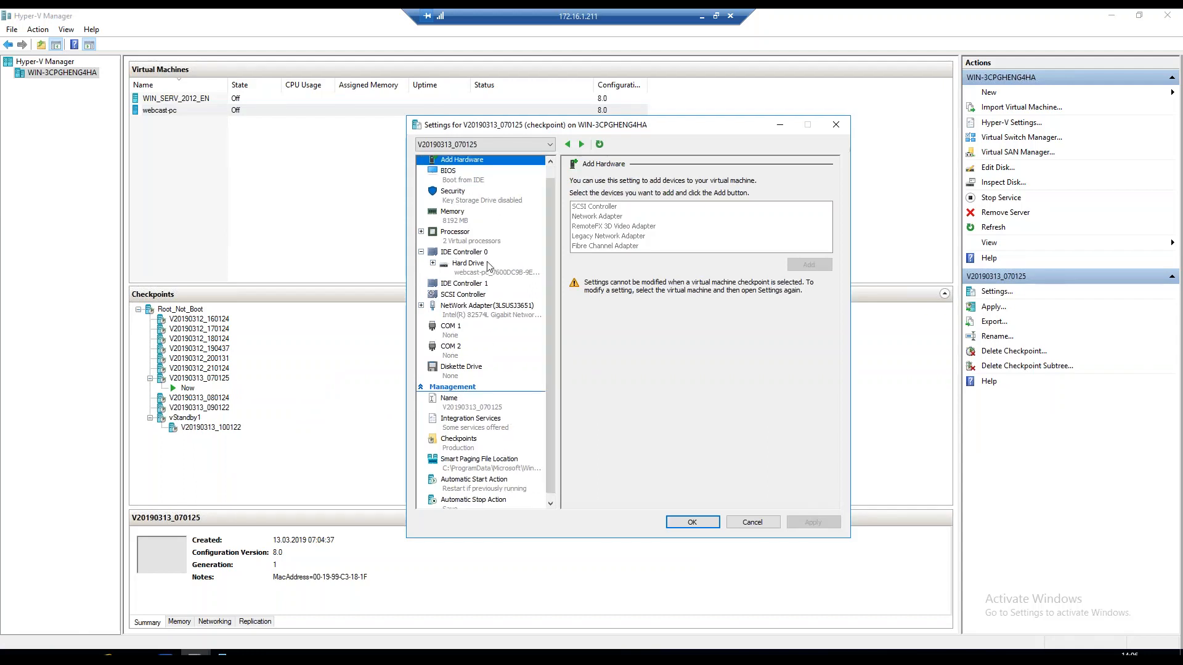
click(453, 205)
click(462, 222)
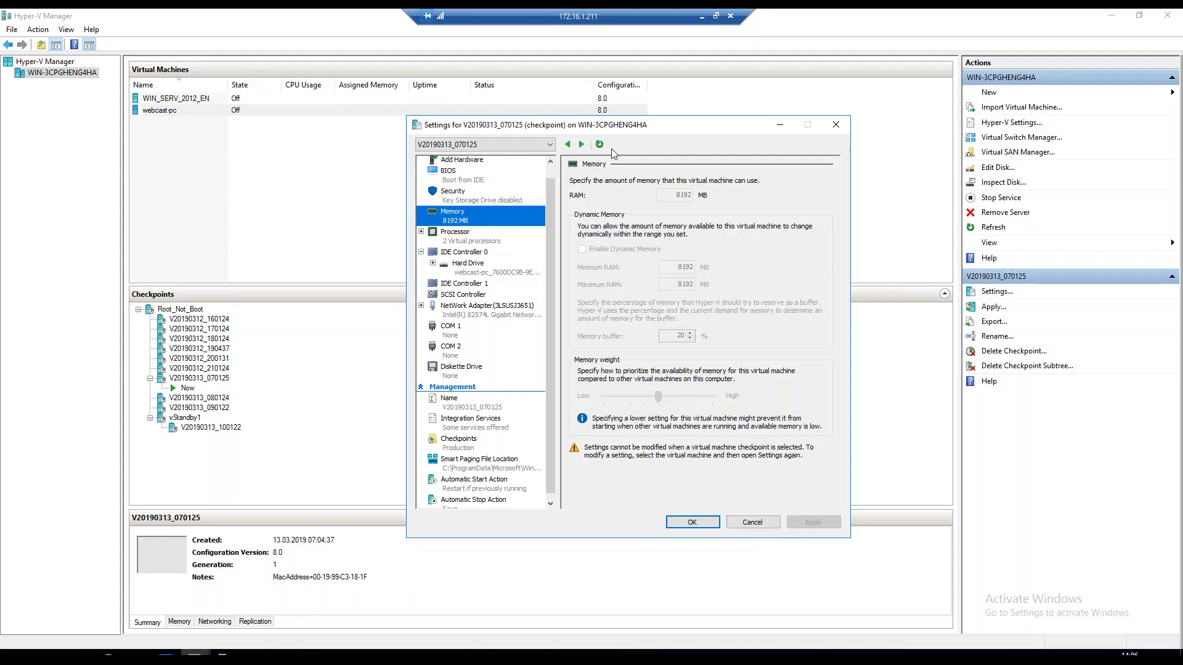
click(767, 525)
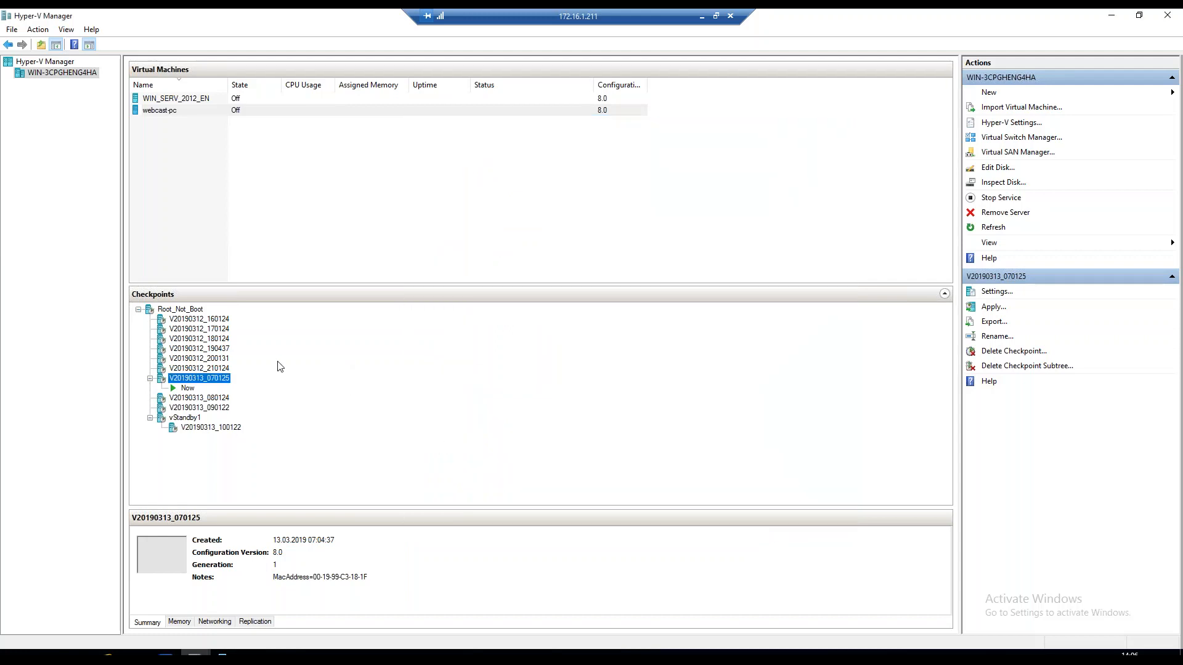
Step: Apply the V20190313_100122 checkpoint under vStandby1 to webcast-pc without creating a new checkpoint
right_click(222, 429)
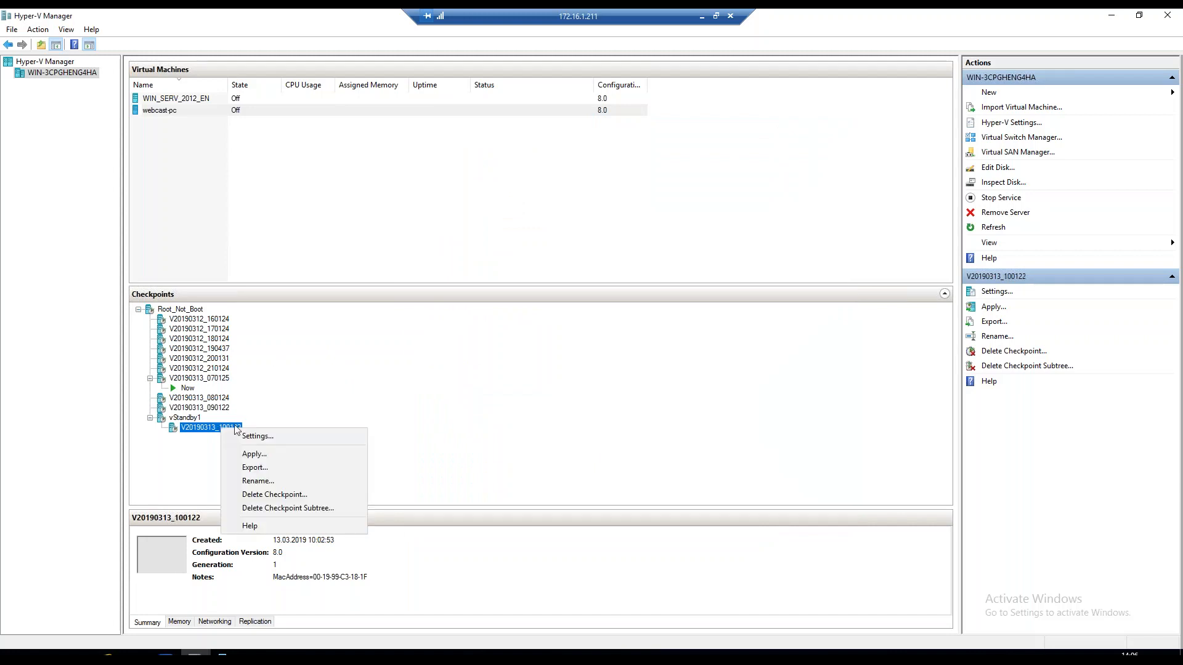
click(255, 454)
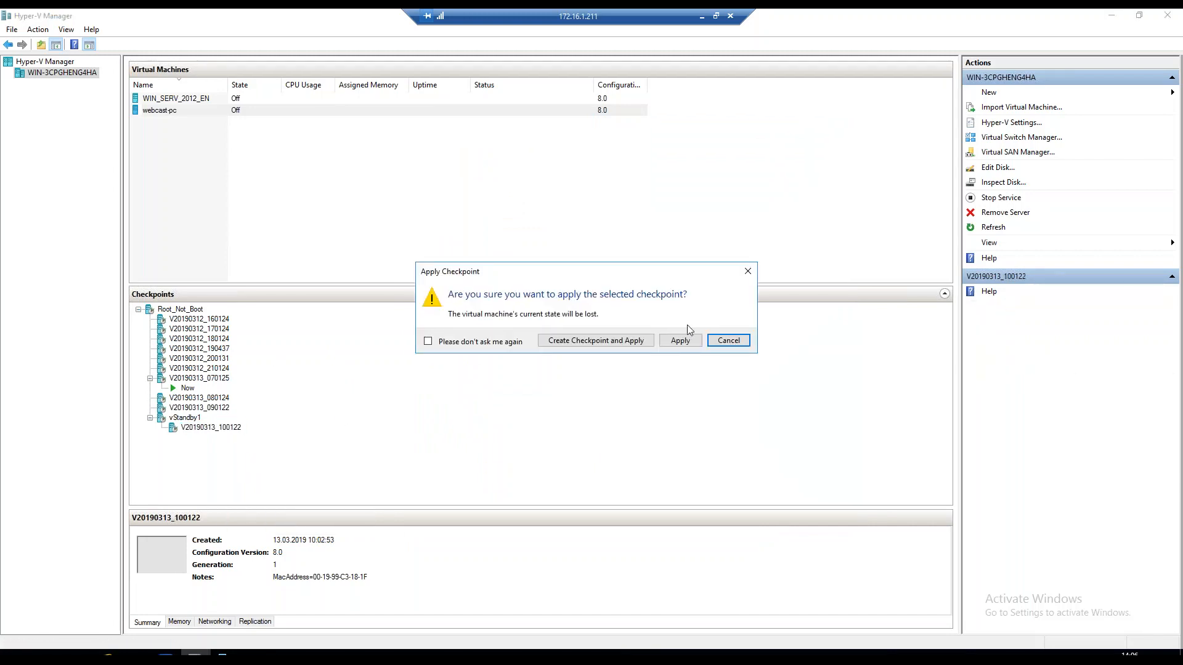
click(678, 340)
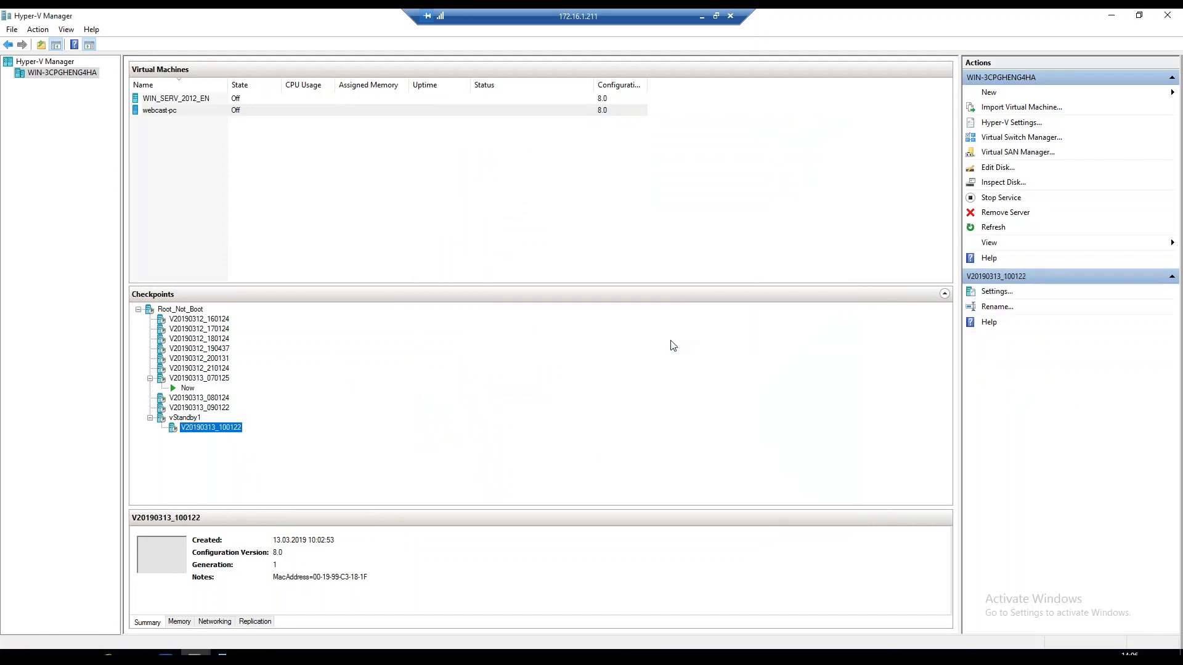
Step: Check the memory settings of the Root_Not_Boot checkpoint and close them without changes
click(176, 311)
right_click(175, 312)
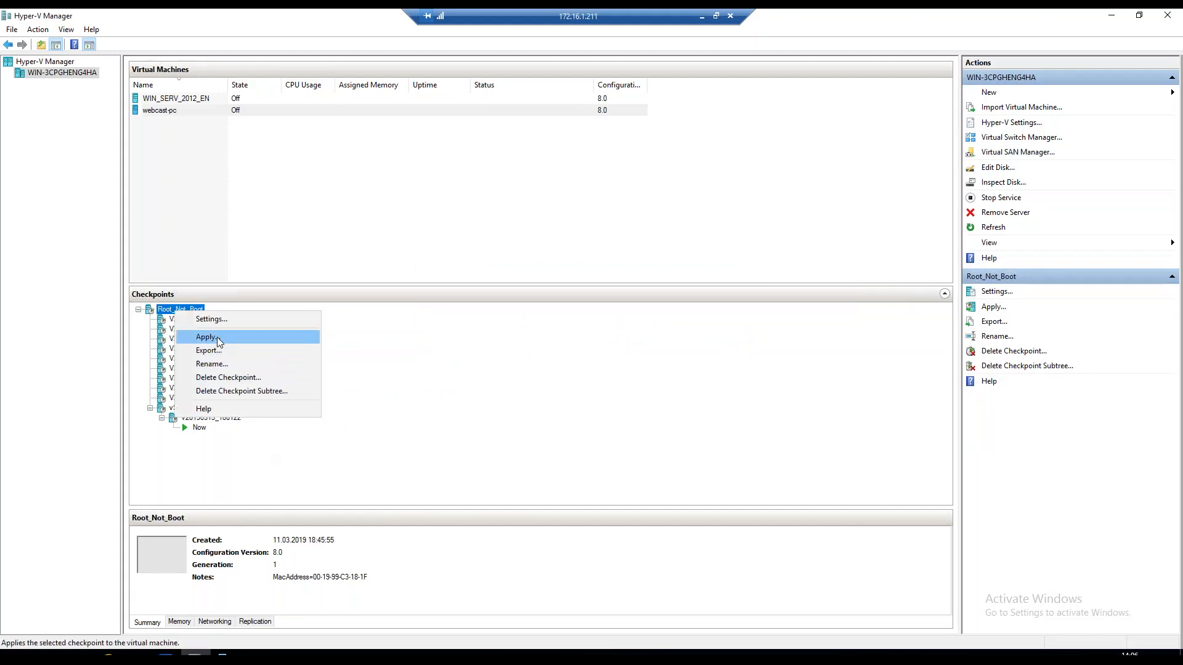
click(229, 317)
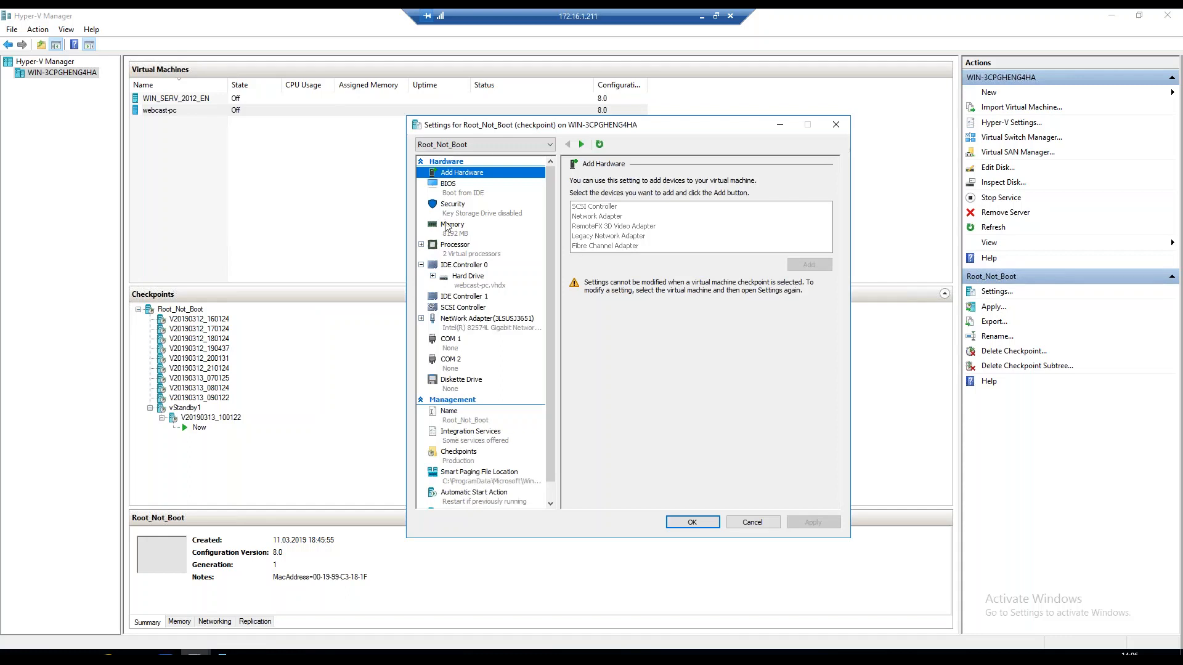
click(467, 234)
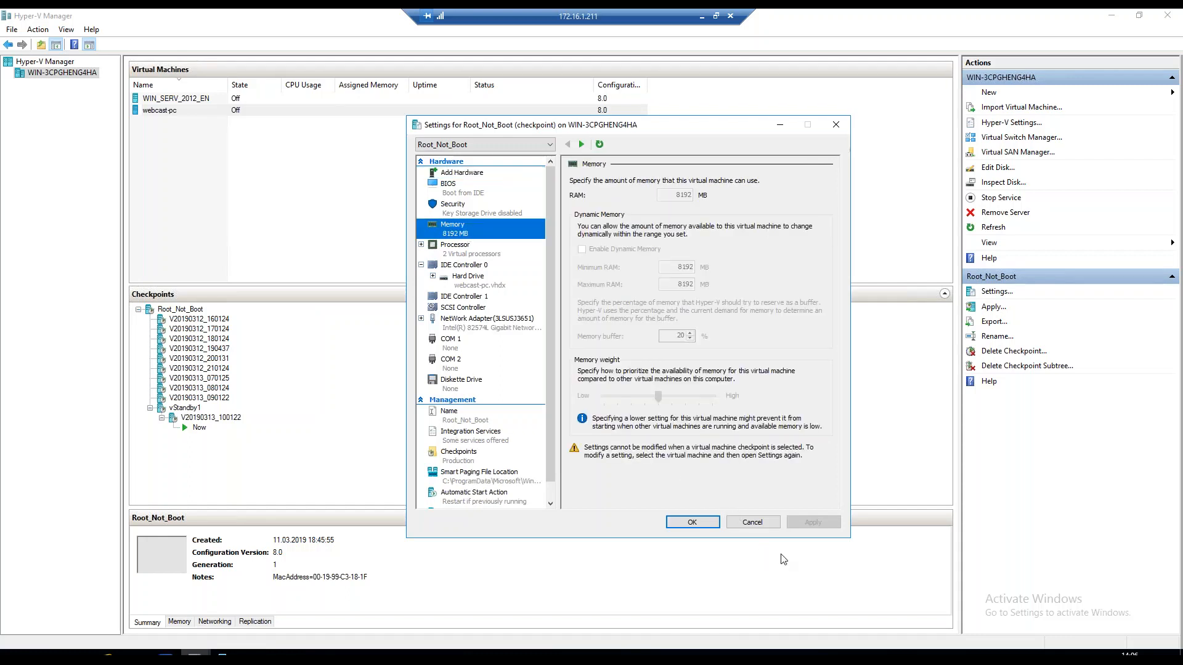
click(759, 524)
Step: Check the memory settings of the V20190313_100122 and vStandby1 checkpoints, closing the settings without changes
right_click(239, 418)
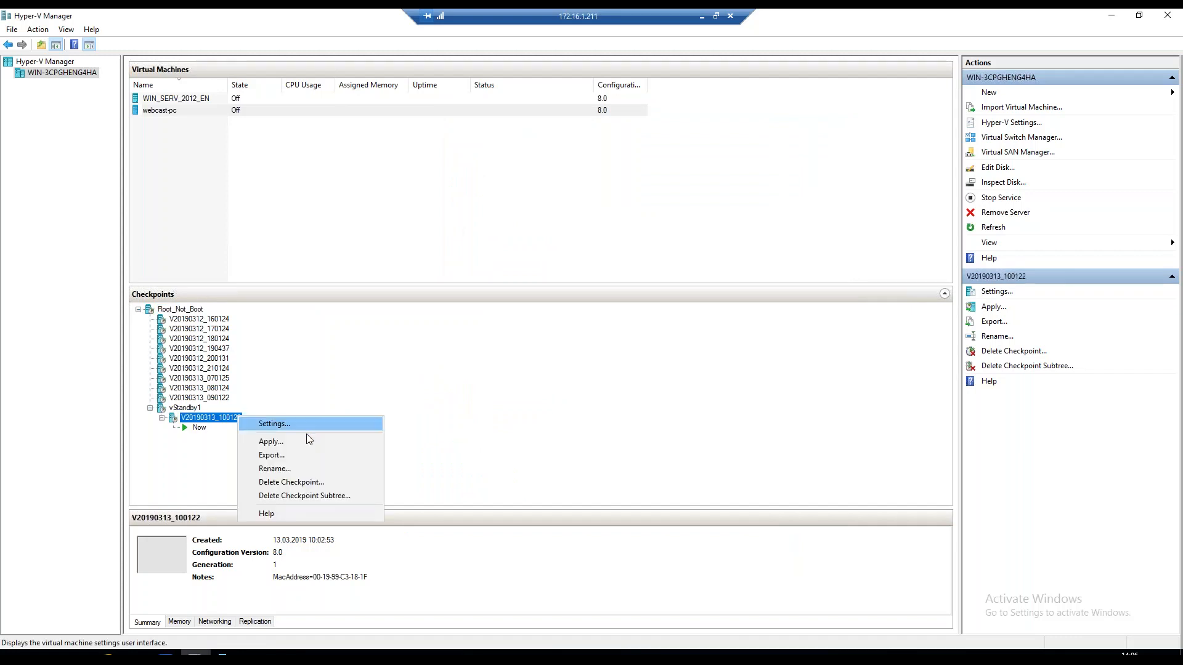
click(296, 423)
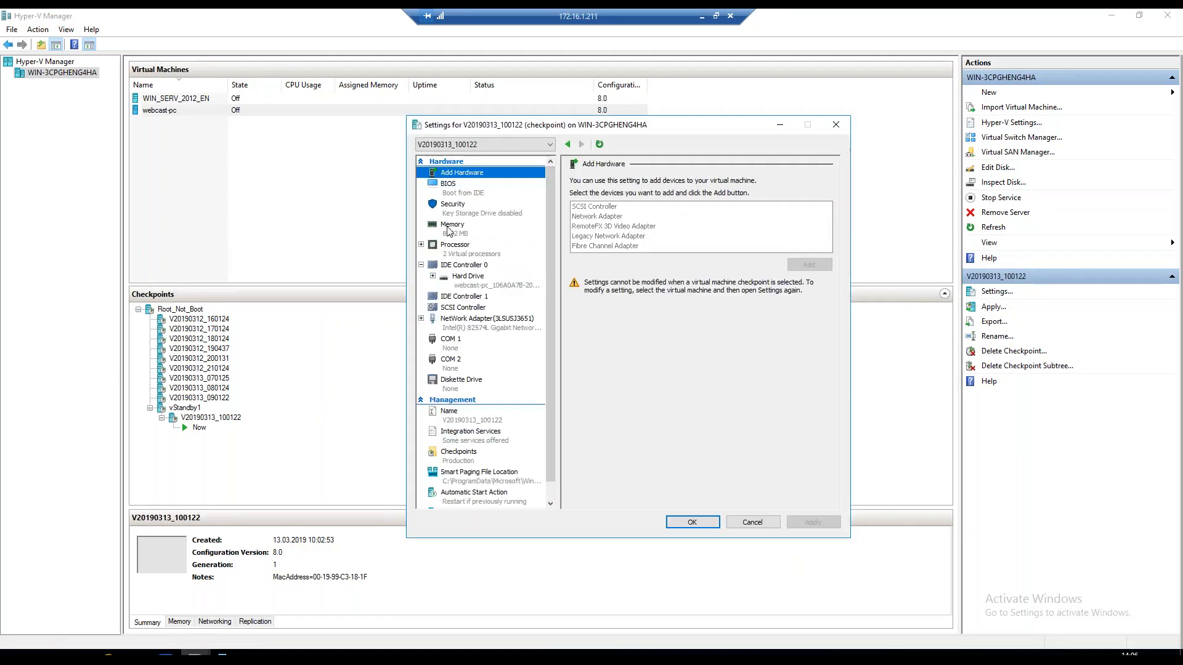
click(449, 229)
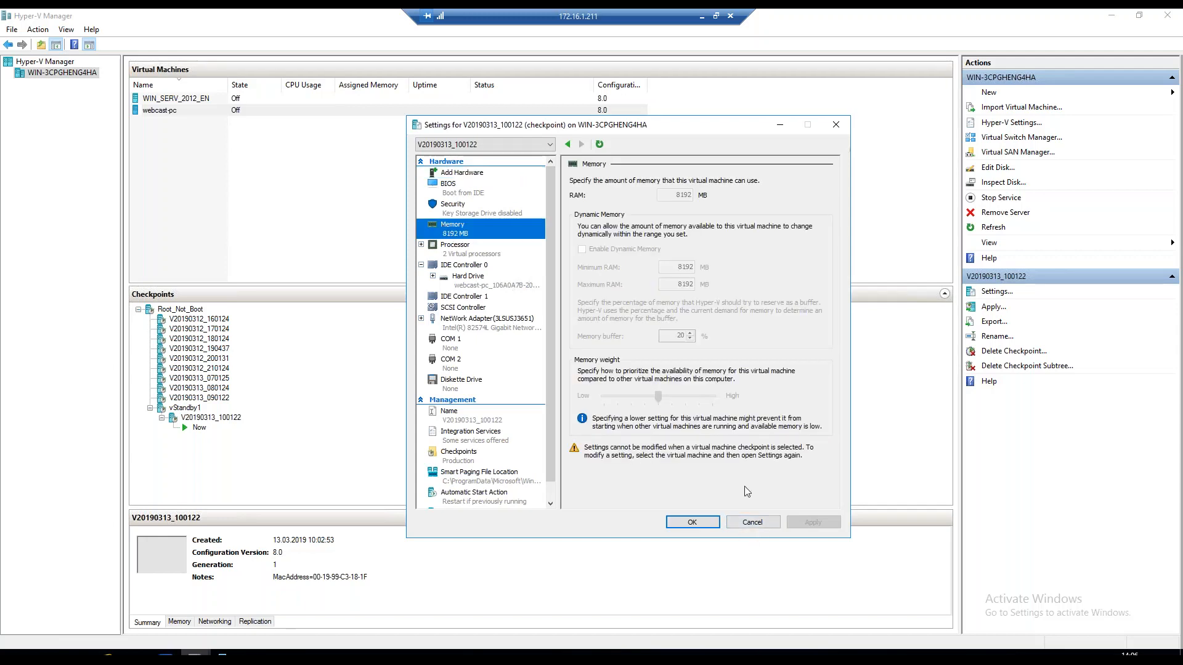
click(542, 144)
click(444, 252)
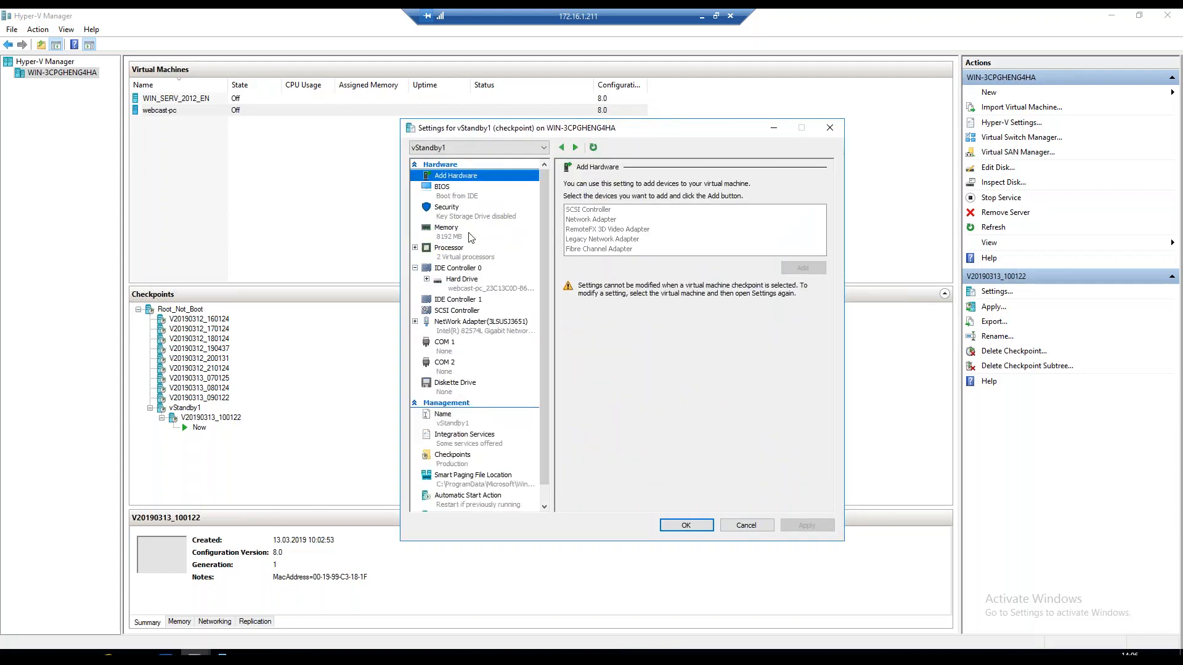
click(469, 234)
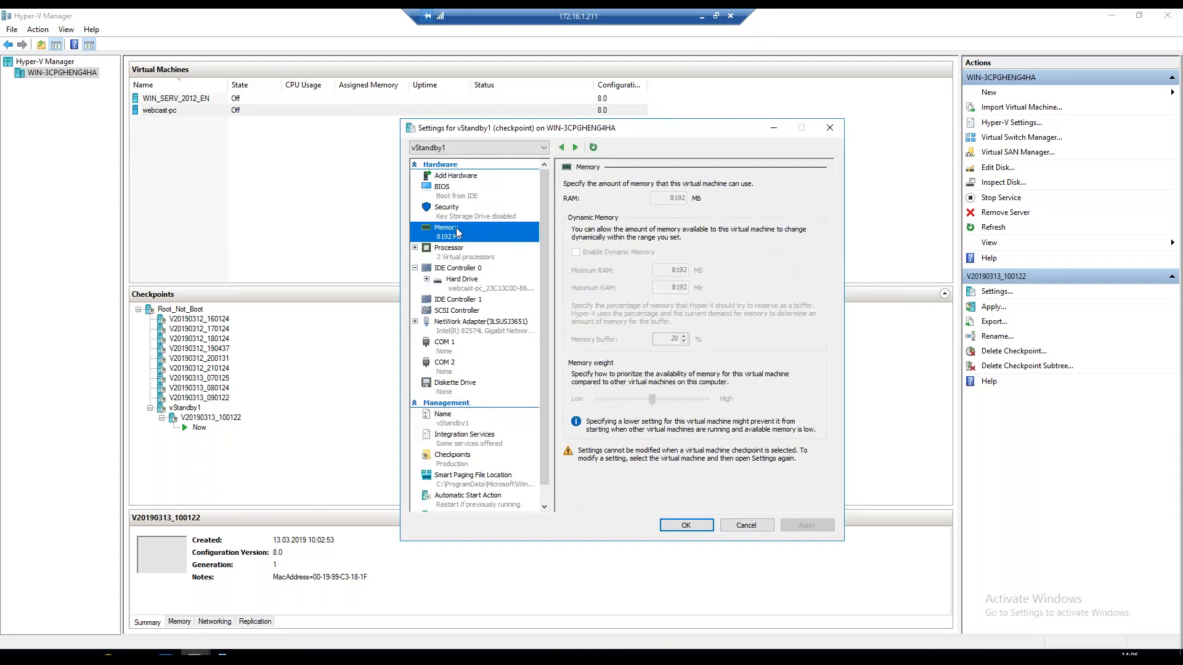
click(746, 525)
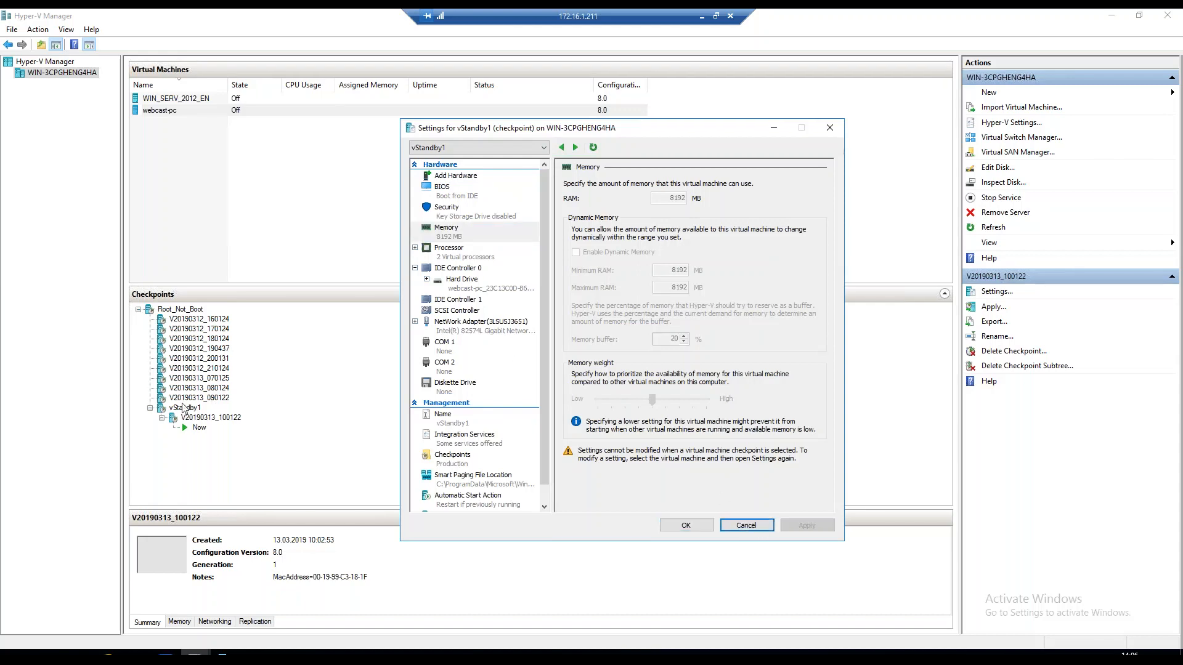
click(762, 529)
click(186, 408)
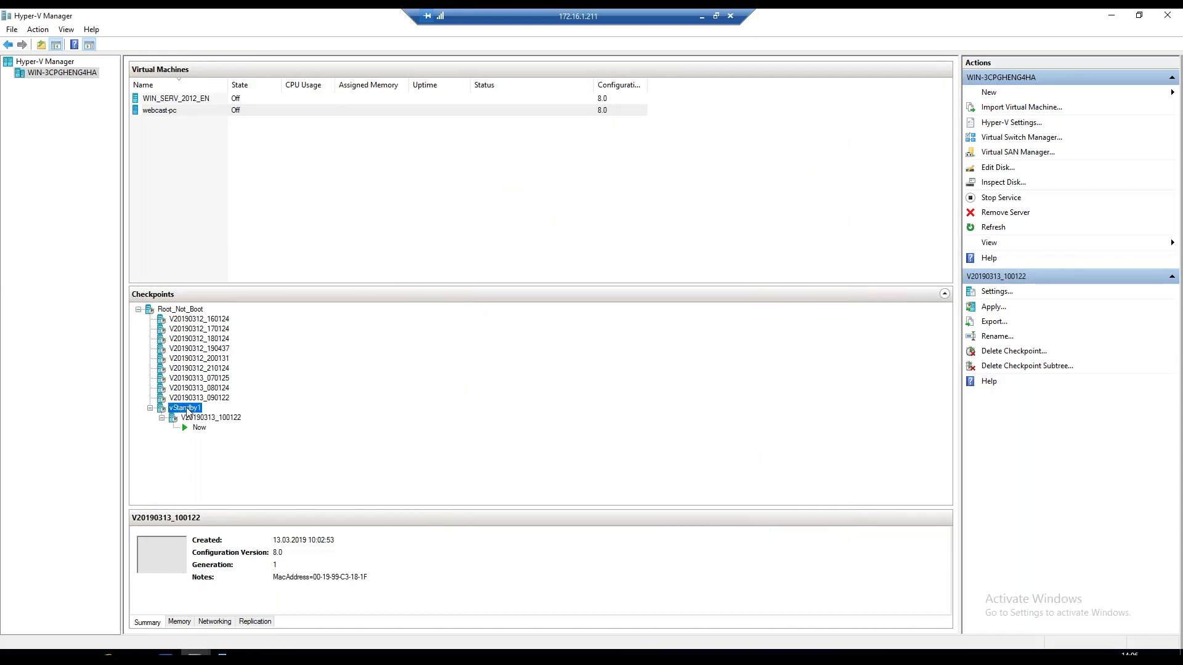
click(189, 419)
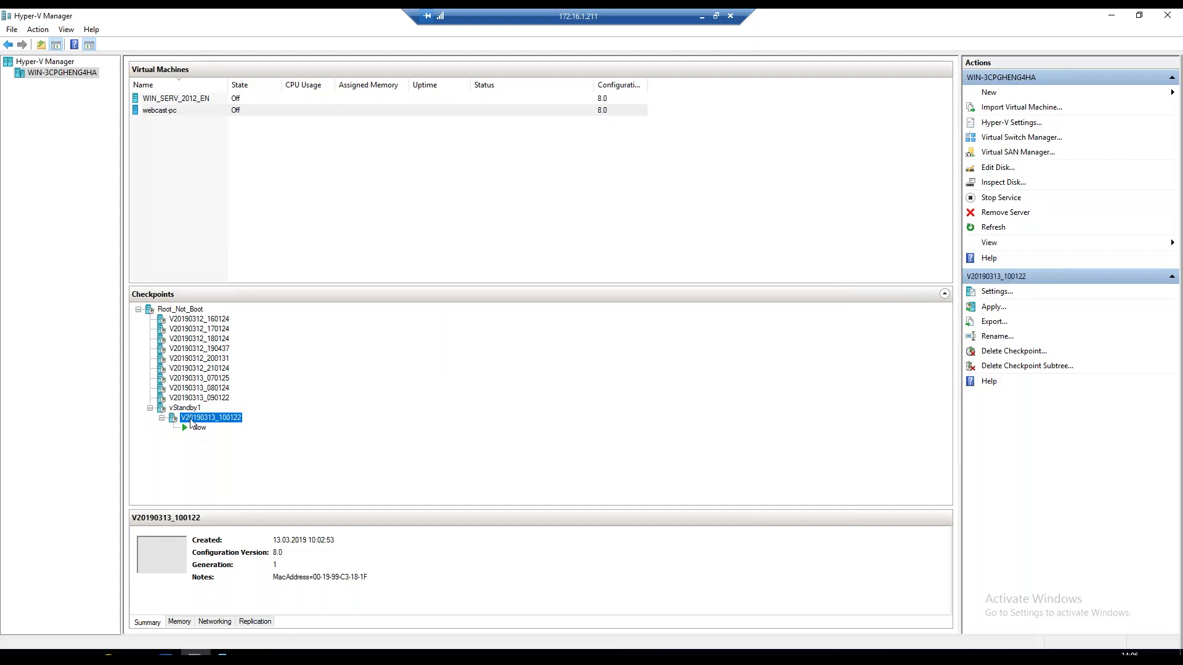
click(185, 408)
click(191, 419)
right_click(190, 420)
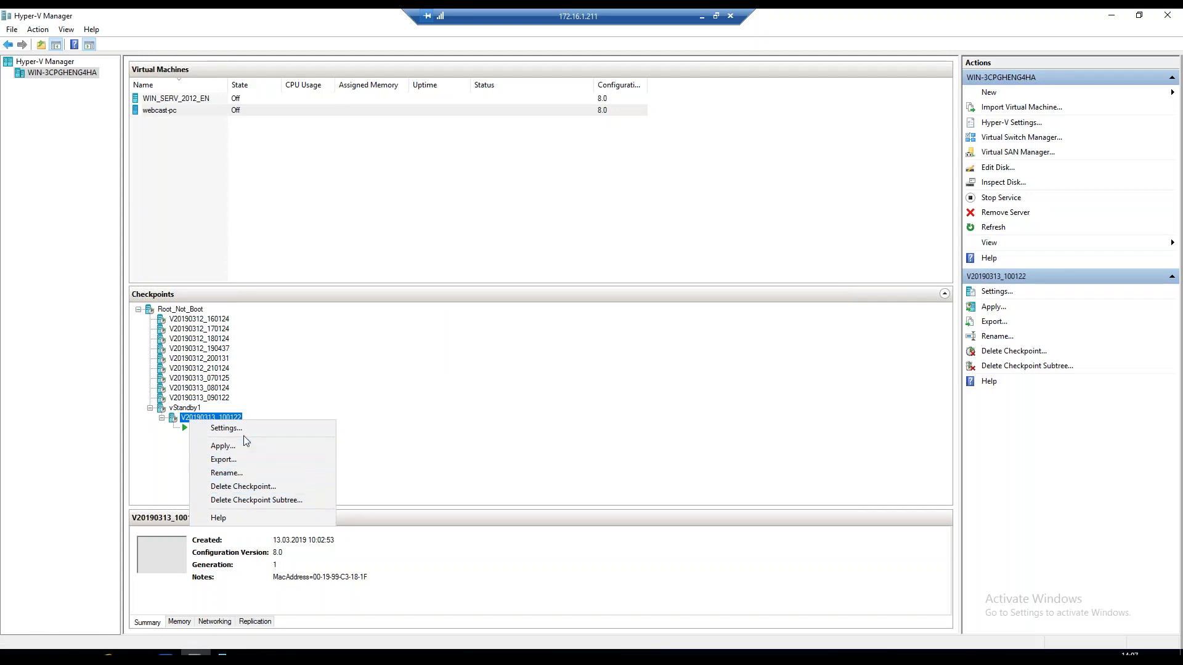
Step: Set the RAM of the webcast-pc virtual machine to 2048 MB and apply the change
click(192, 113)
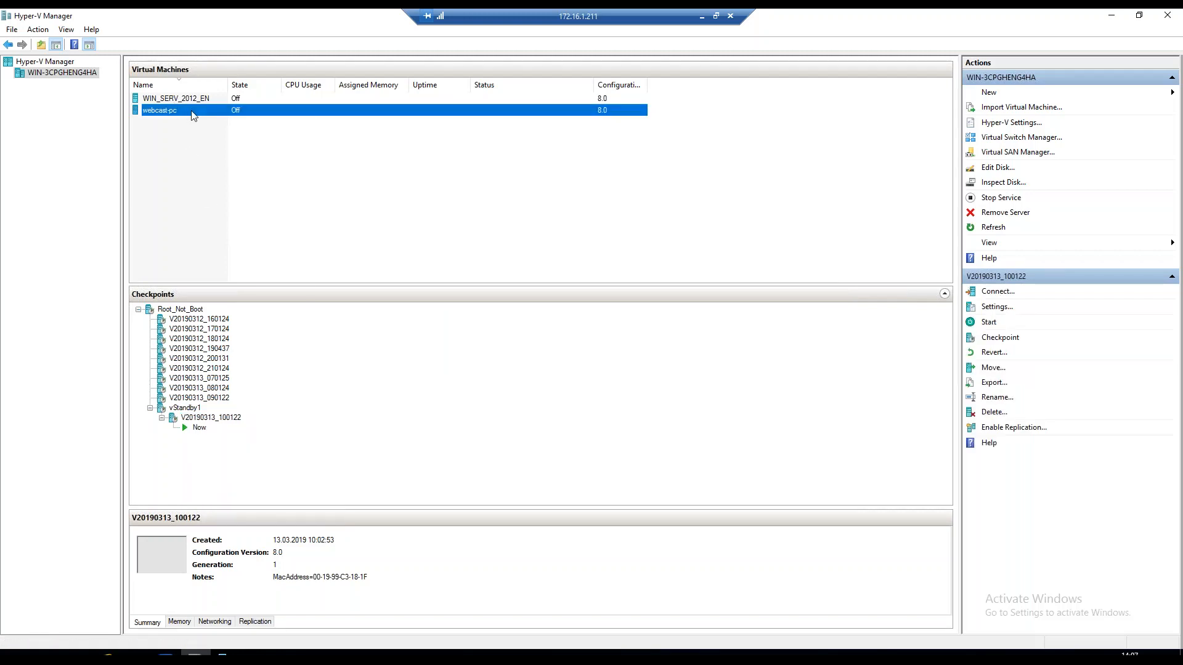
right_click(191, 112)
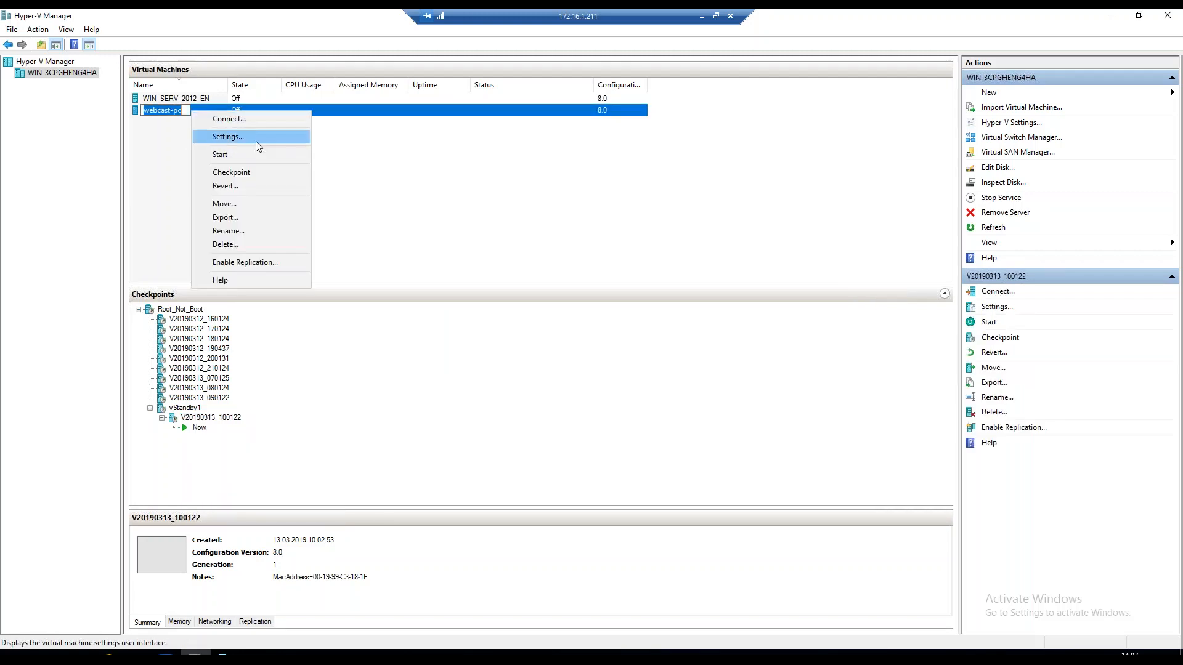
click(257, 141)
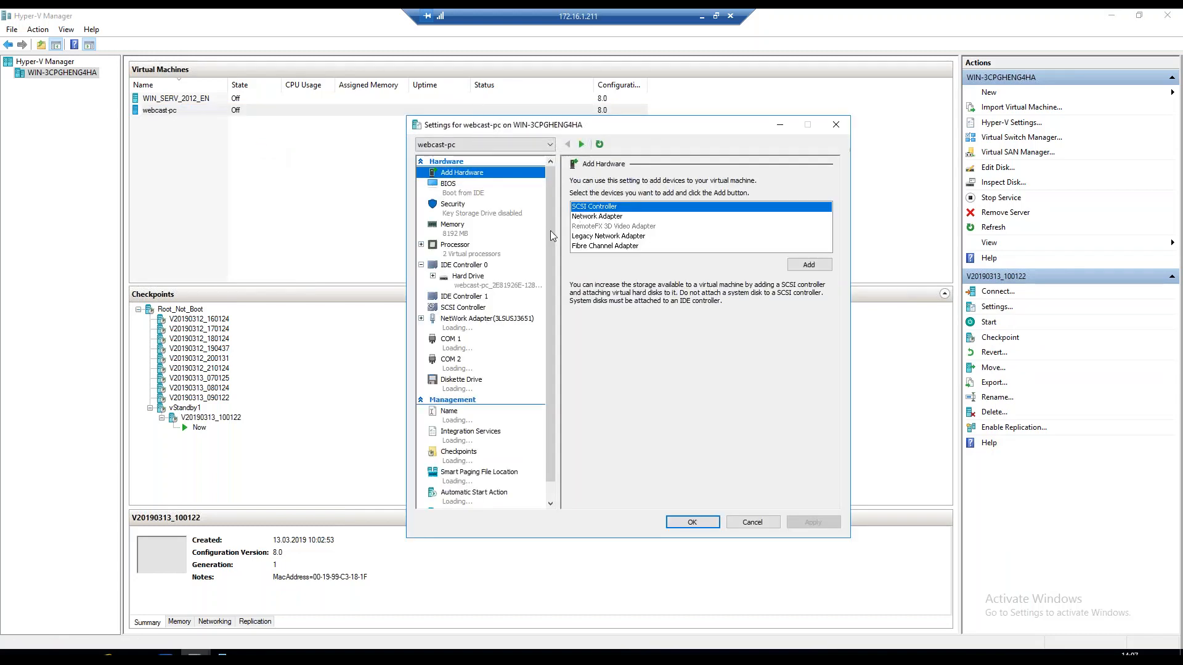
click(456, 228)
click(689, 195)
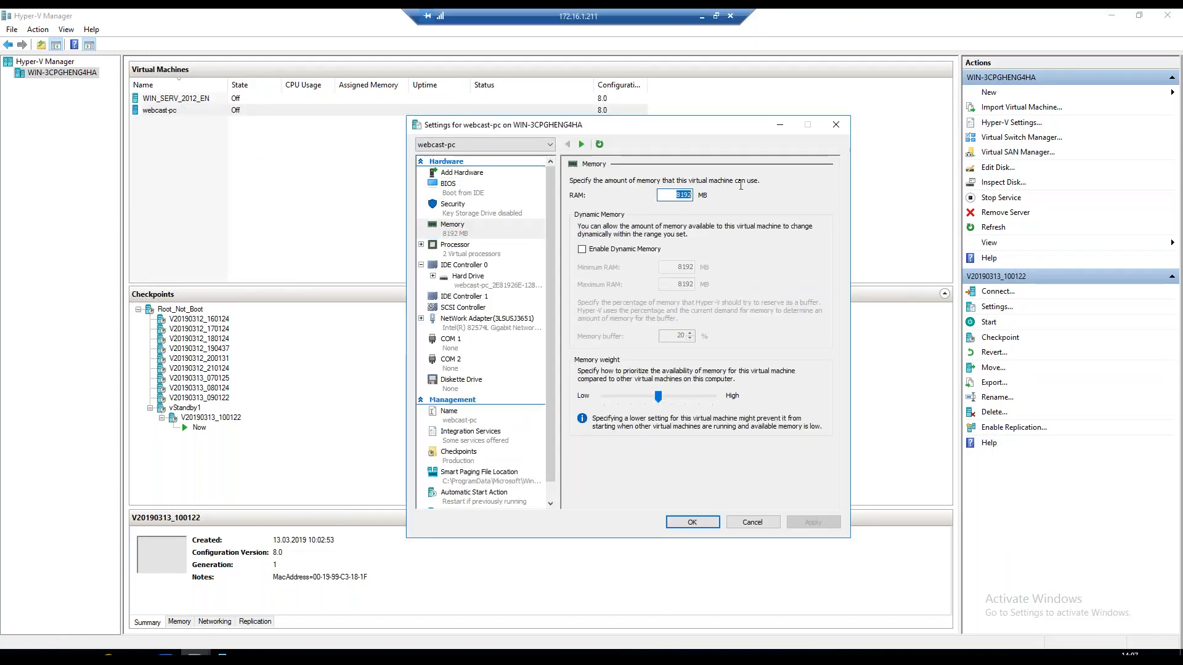
key(BackSpace)
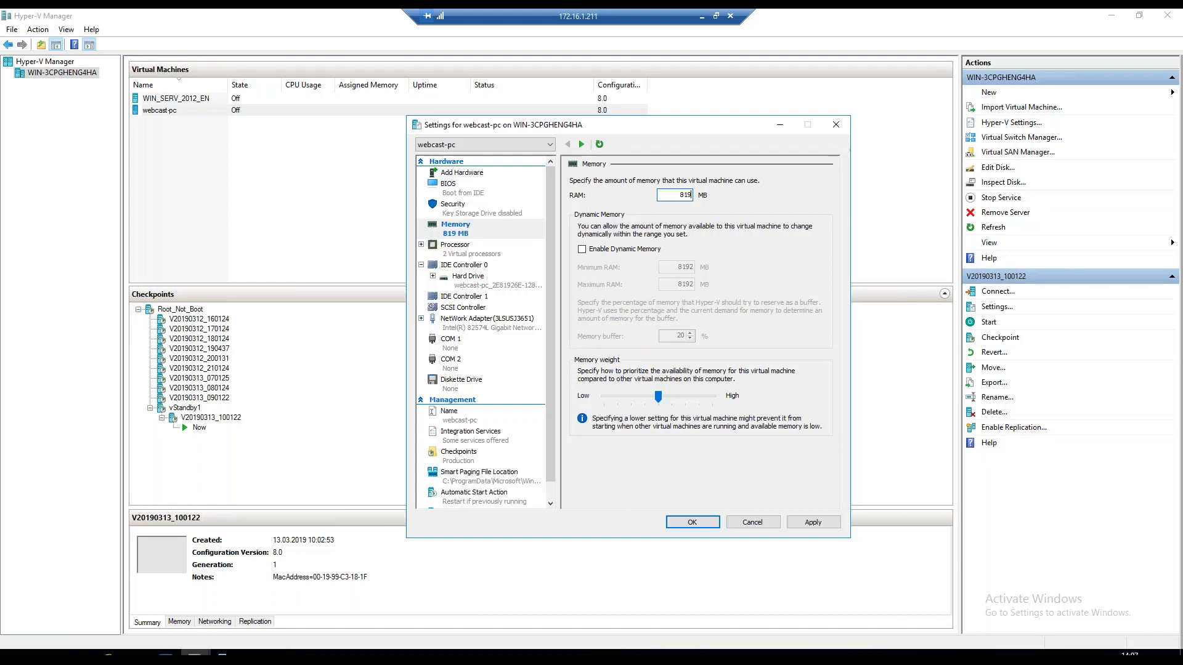
key(BackSpace)
key(BackSpace)
key(BackSpace)
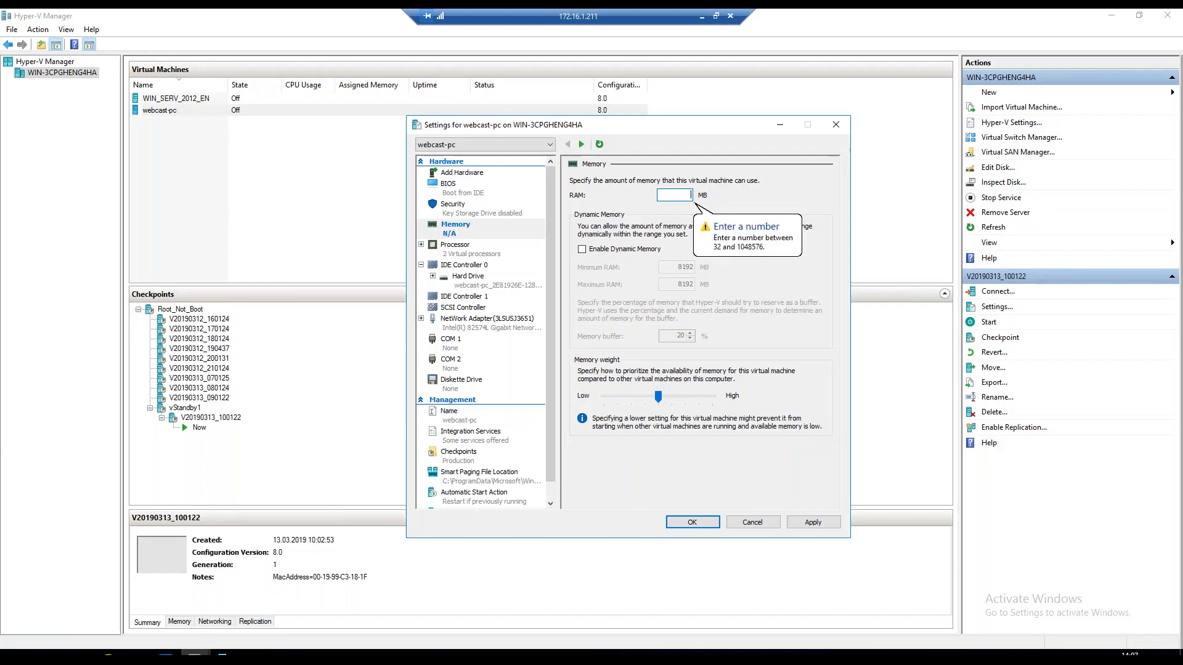
text(2048)
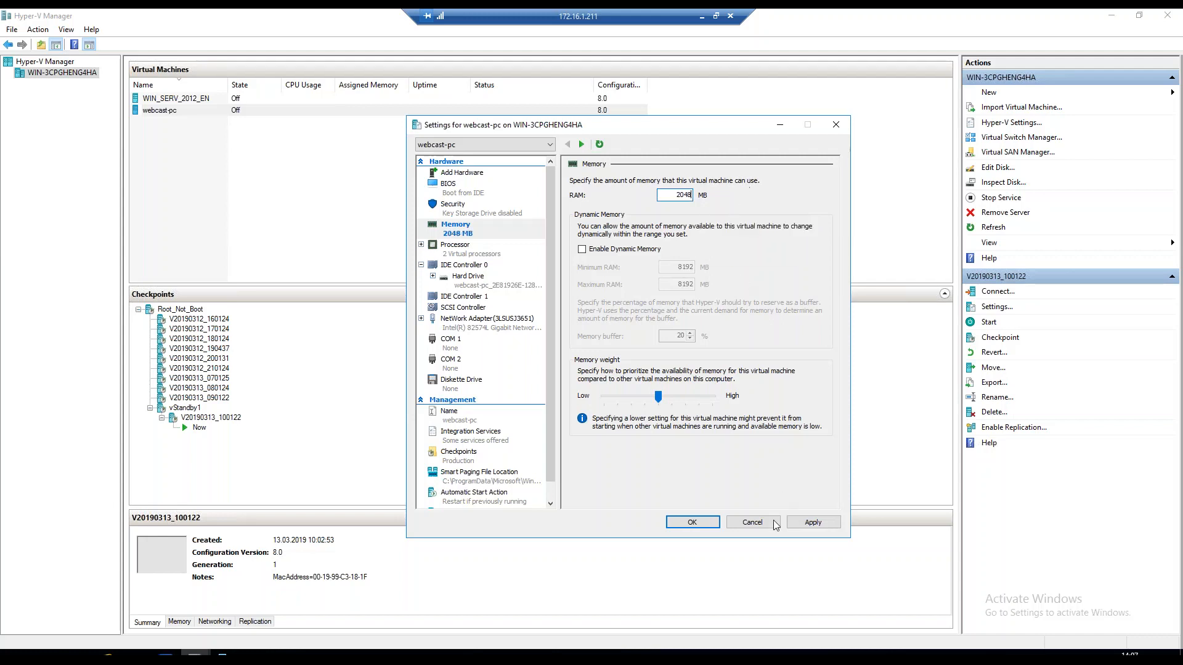
click(813, 522)
click(714, 523)
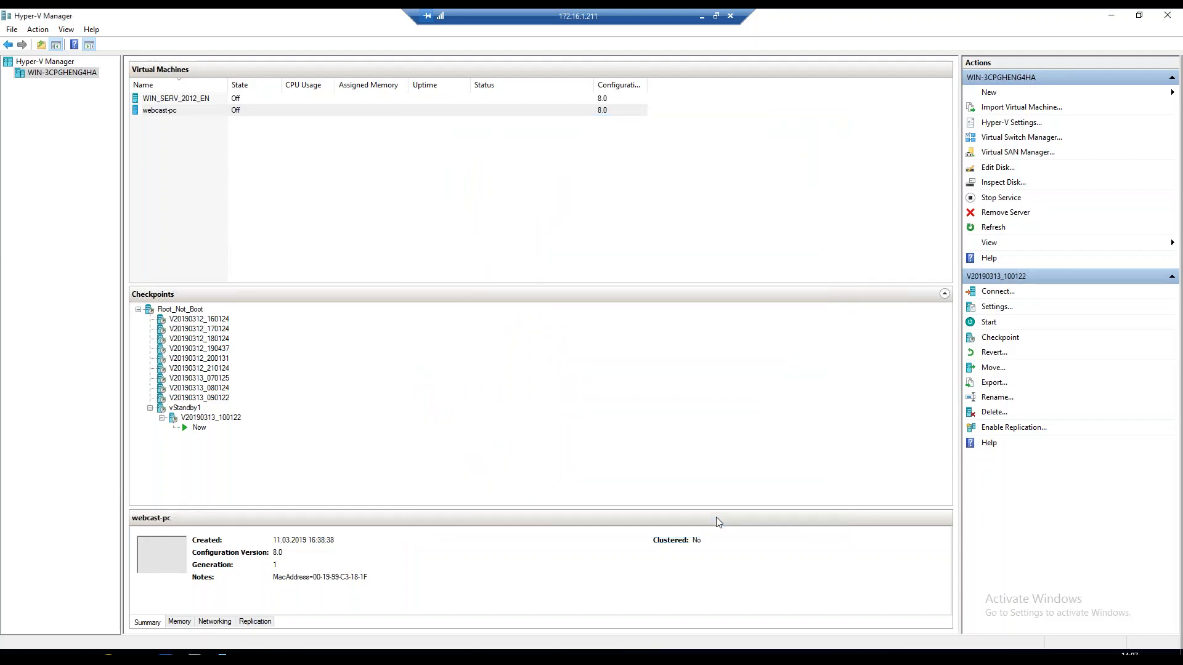
Step: Connect to the webcast-pc virtual machine, start it, and move its connection window so the virtual machine and checkpoint lists are exposed
right_click(186, 112)
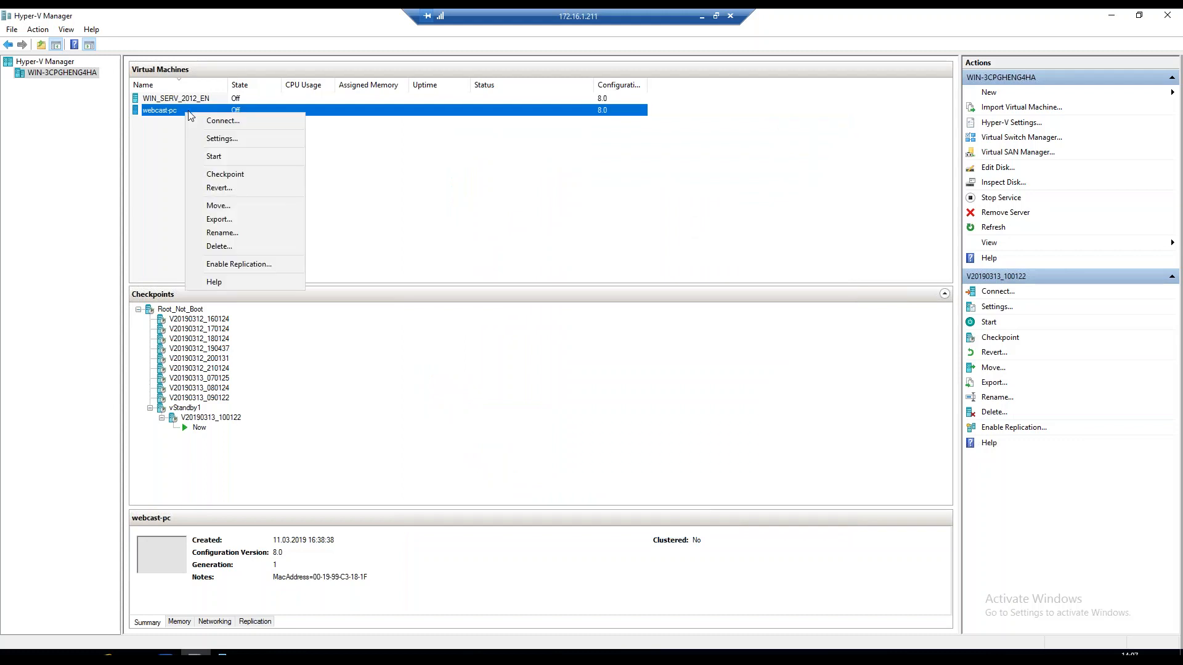
click(223, 121)
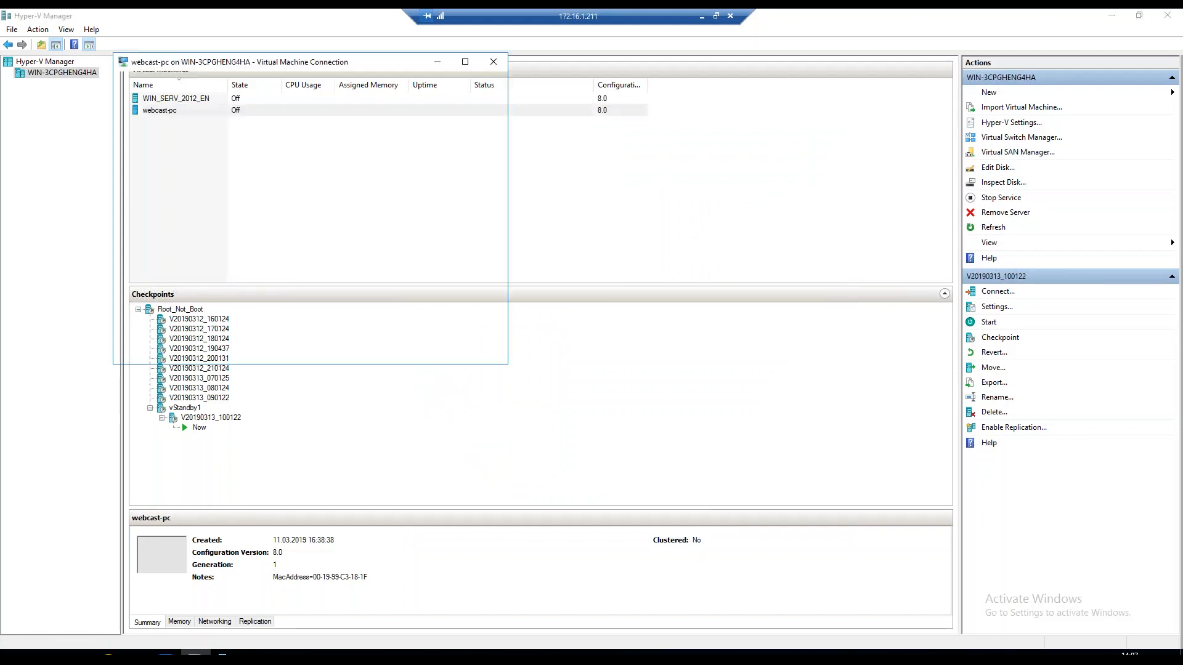
click(139, 92)
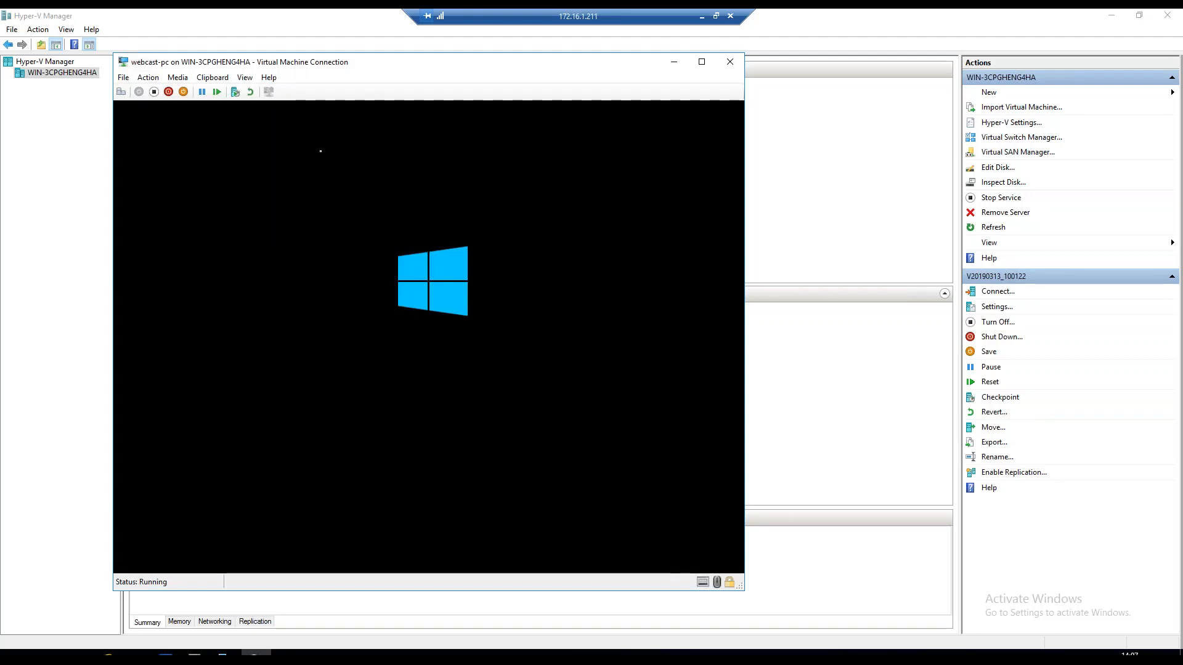
drag(319, 65, 544, 100)
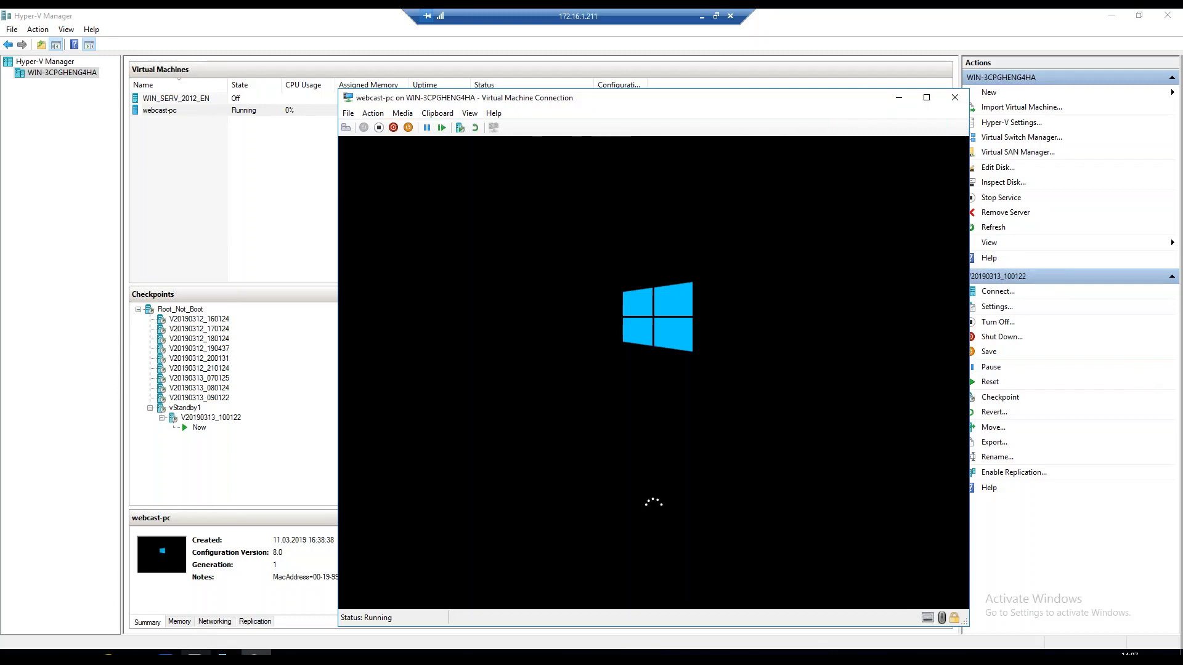
Step: Switch to ActiveImage Protector, view the vStandby schedule's settings without changing them, and delete that schedule
click(701, 17)
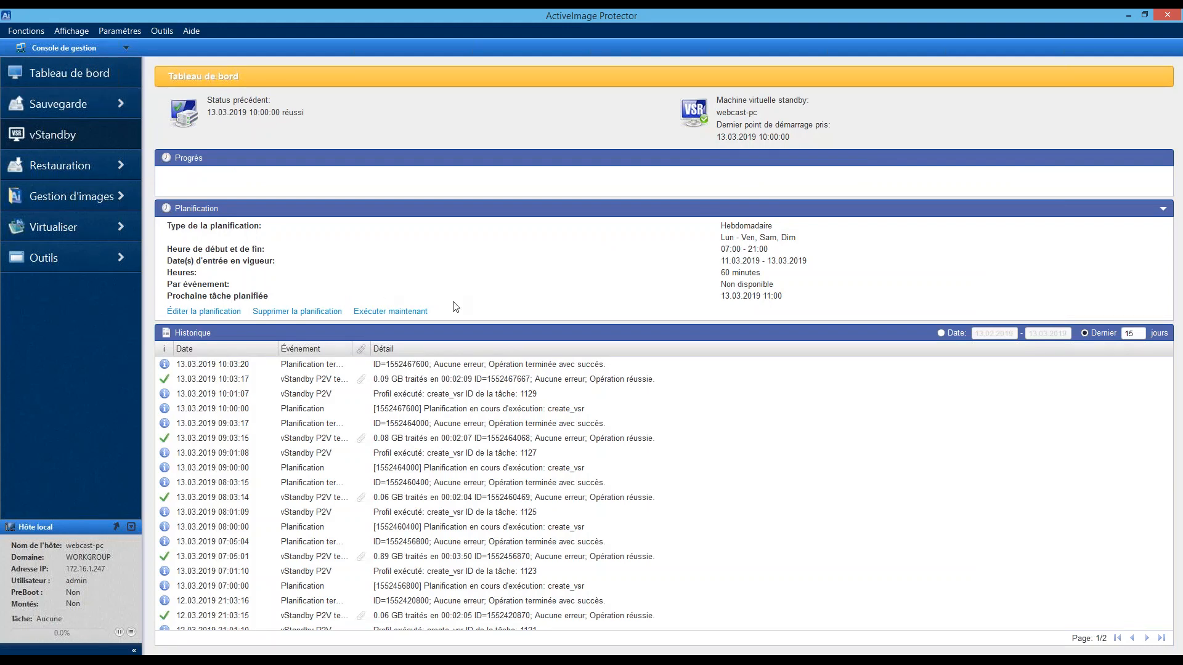
click(208, 313)
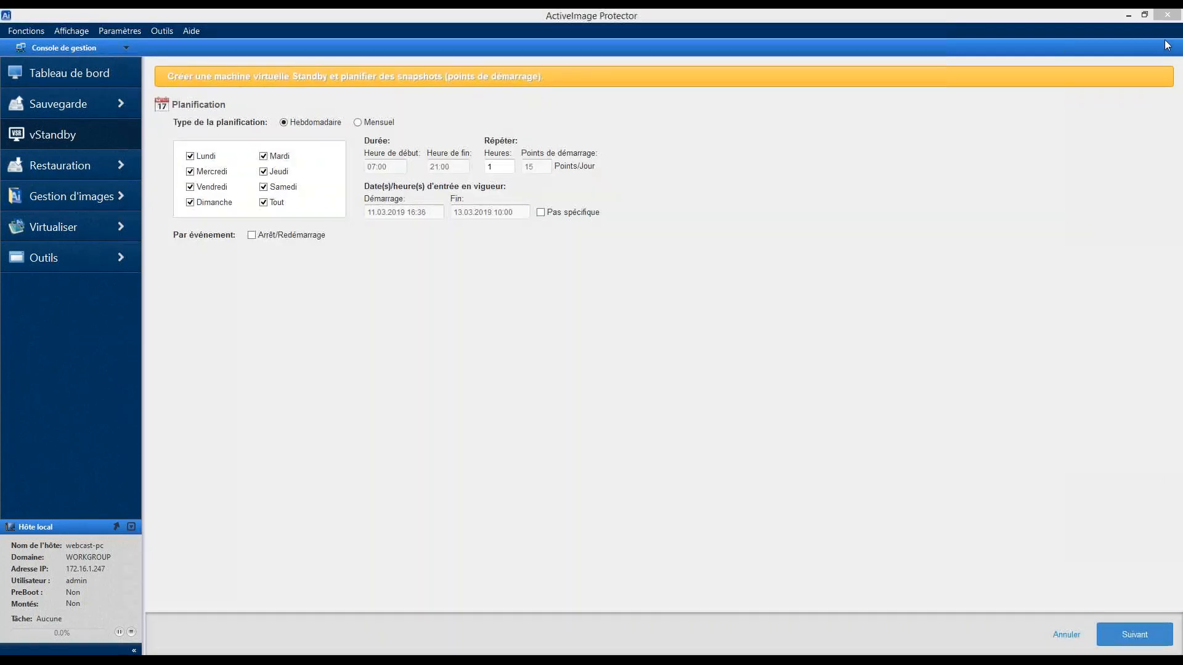
click(1065, 632)
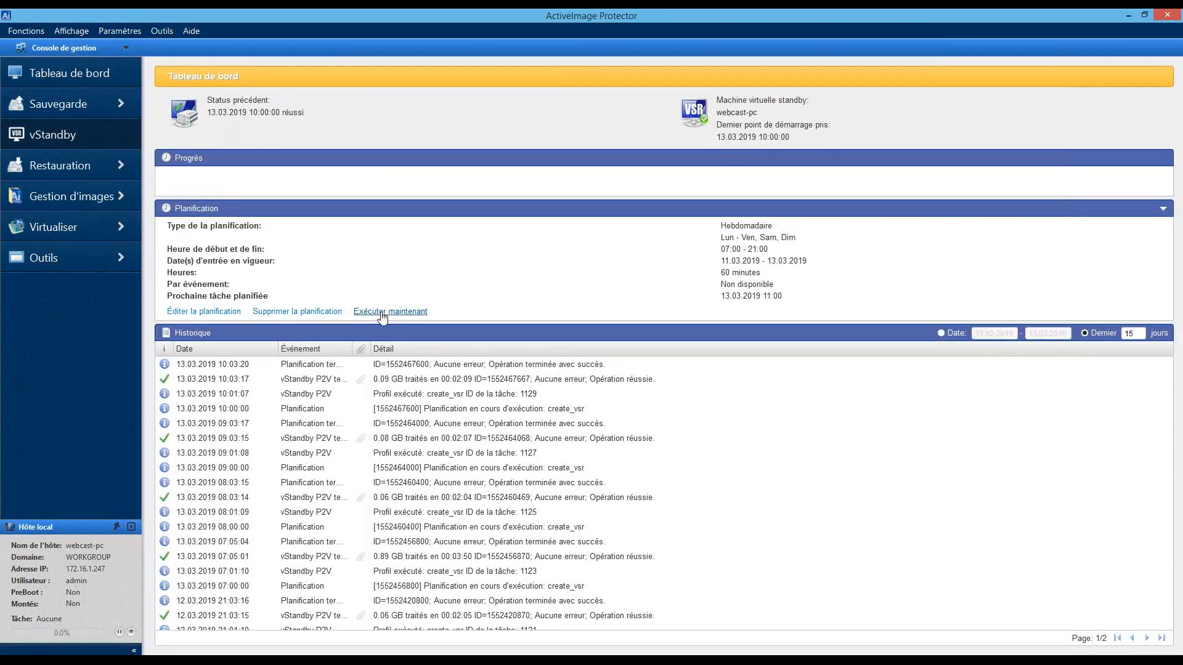
click(326, 311)
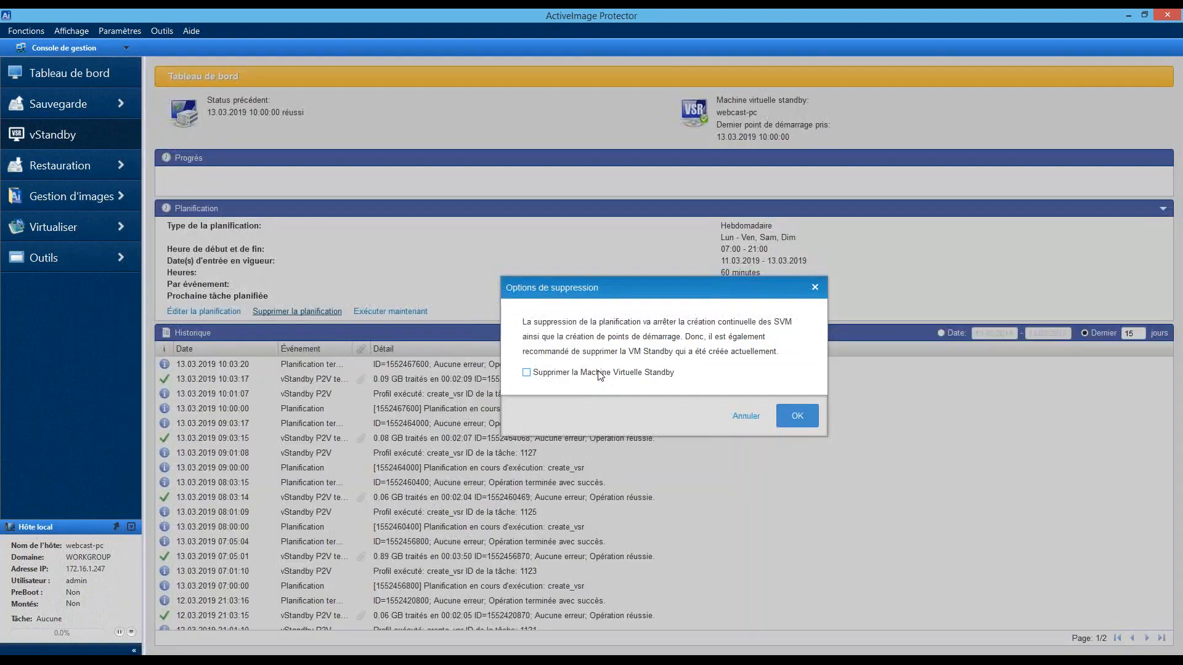
click(793, 418)
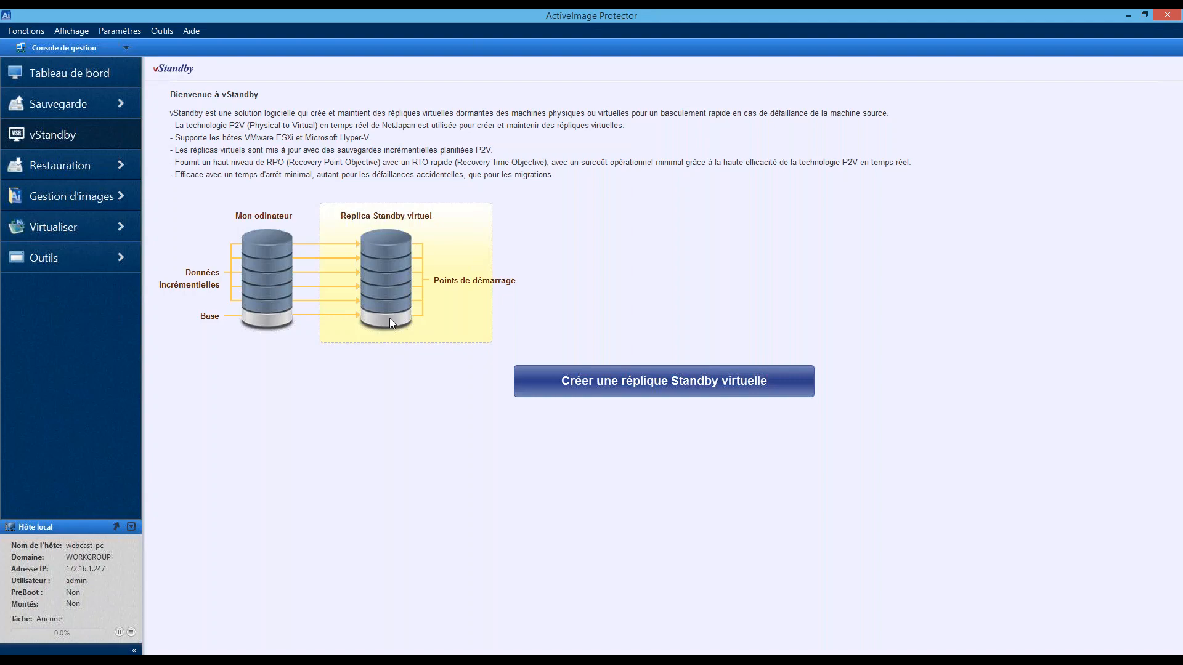
Step: Return to the Hyper-V host's remote session, minimize Hyper-V Manager, and open the webcast-pc folder through its desktop shortcut
click(183, 660)
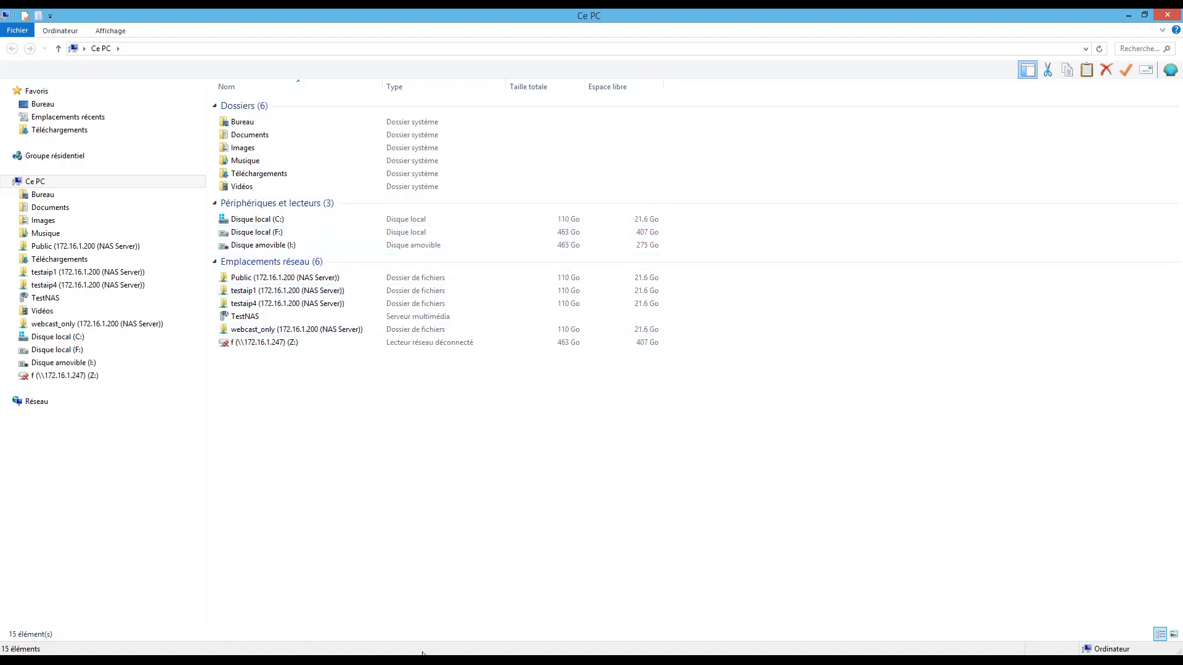
click(177, 652)
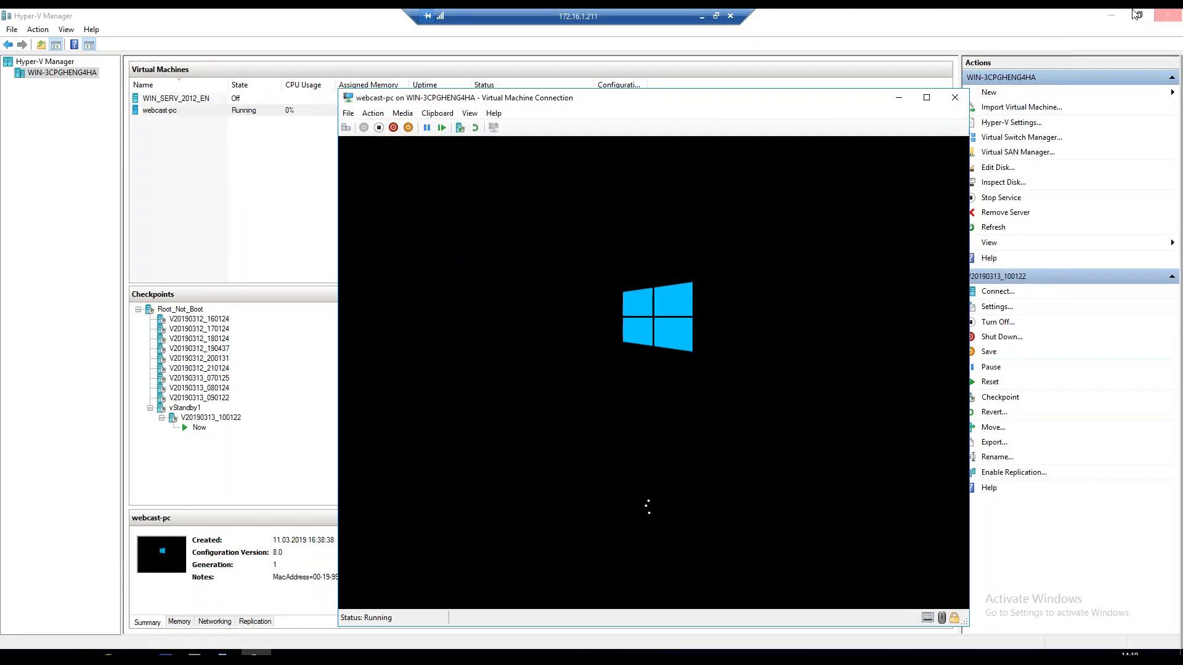
click(1111, 13)
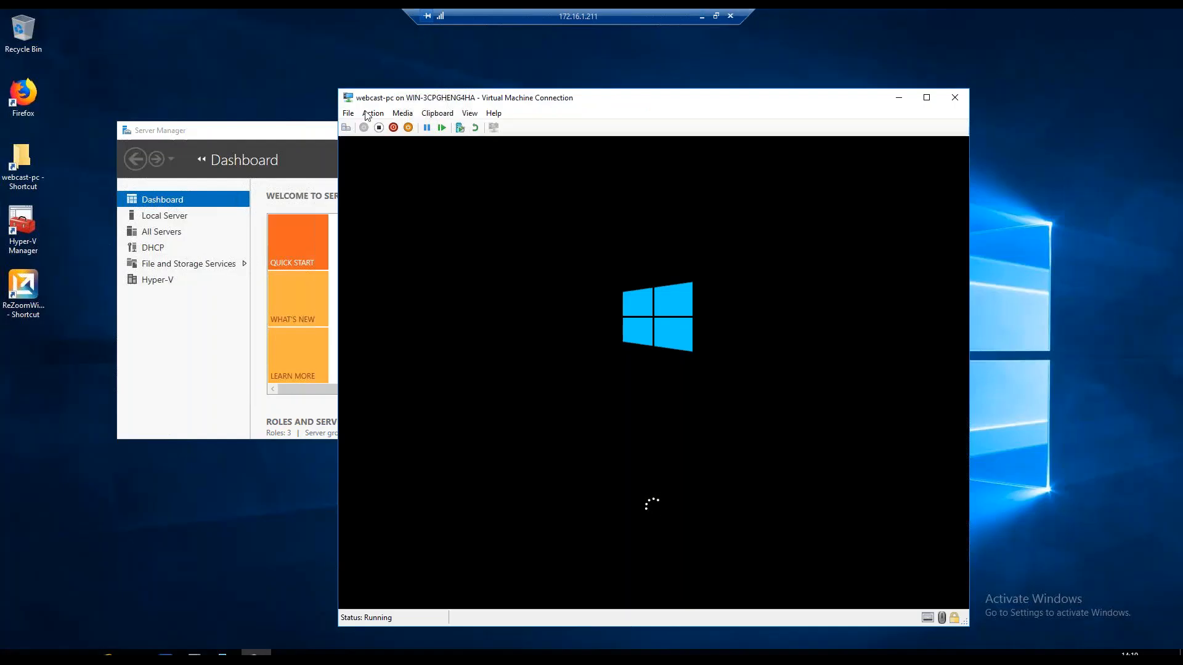
click(13, 178)
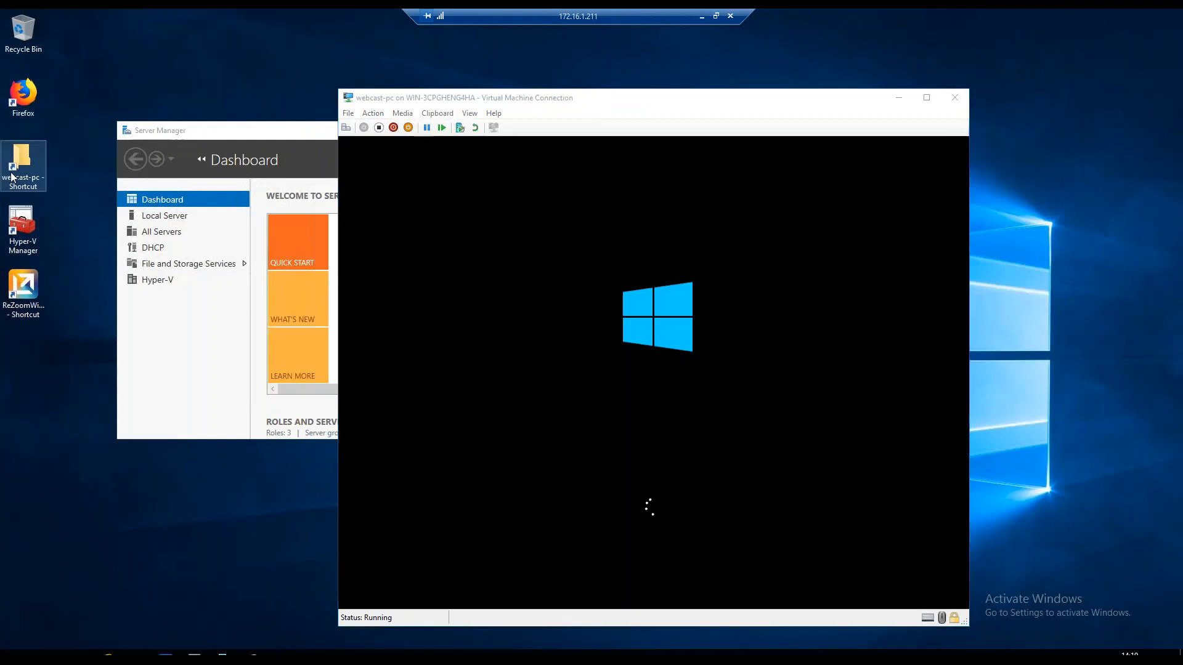
double_click(12, 177)
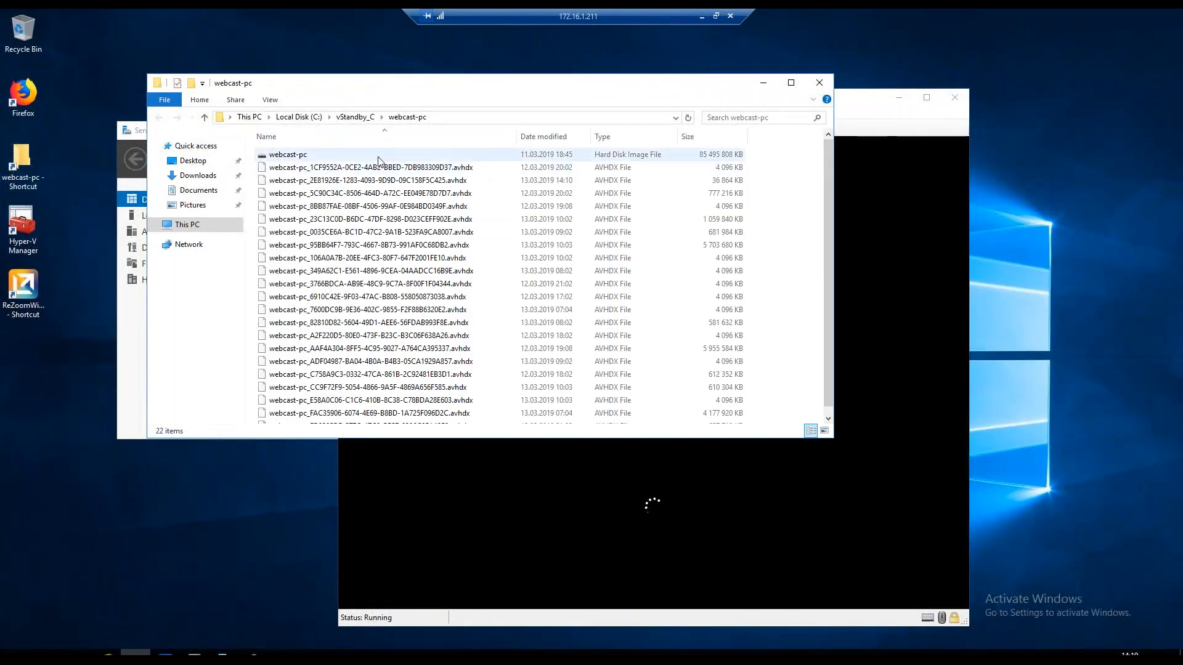
Step: Compare the size of the base webcast-pc hard disk image with that of the first AVHDX checkpoint file
click(380, 157)
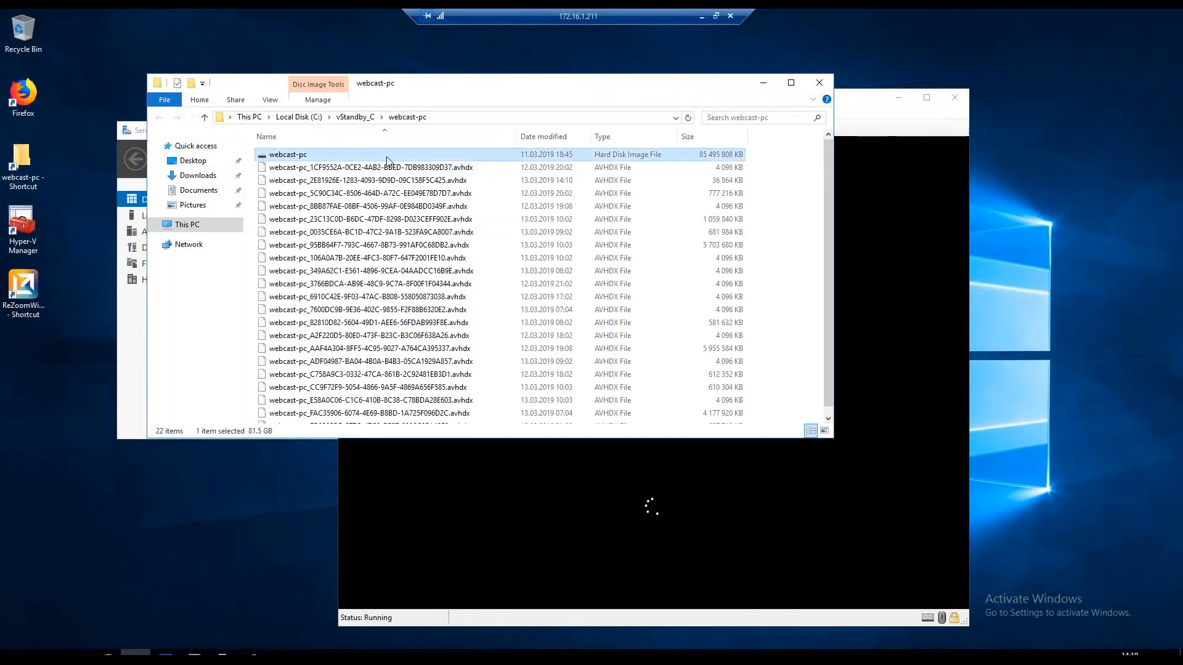
click(436, 168)
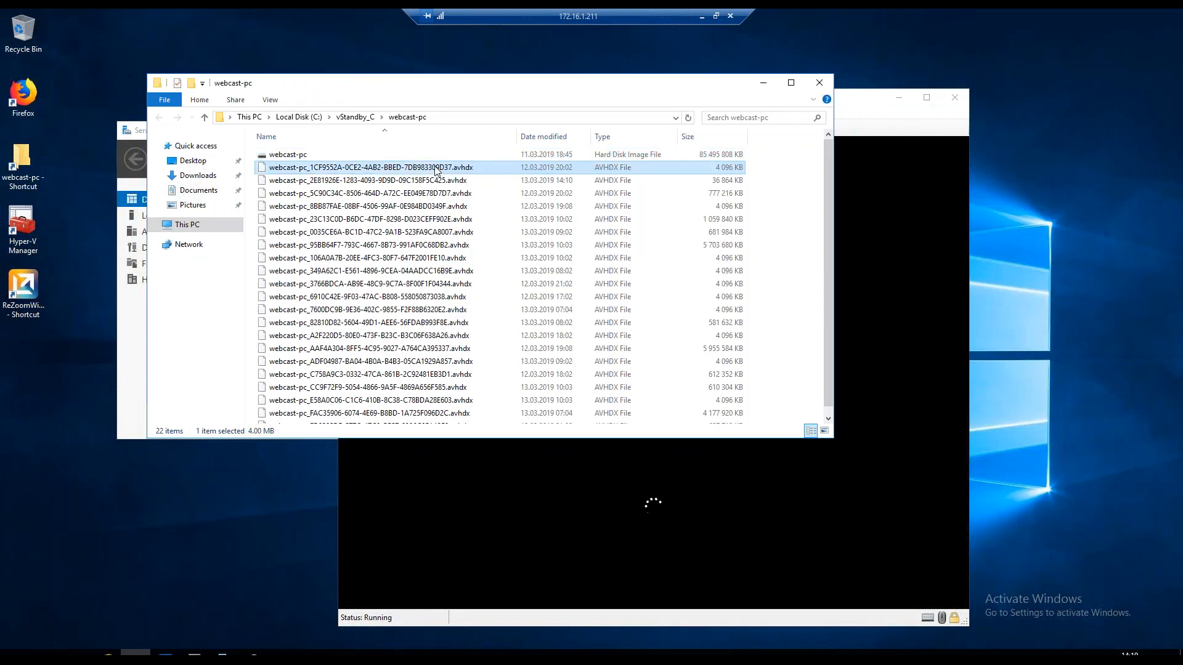
click(430, 154)
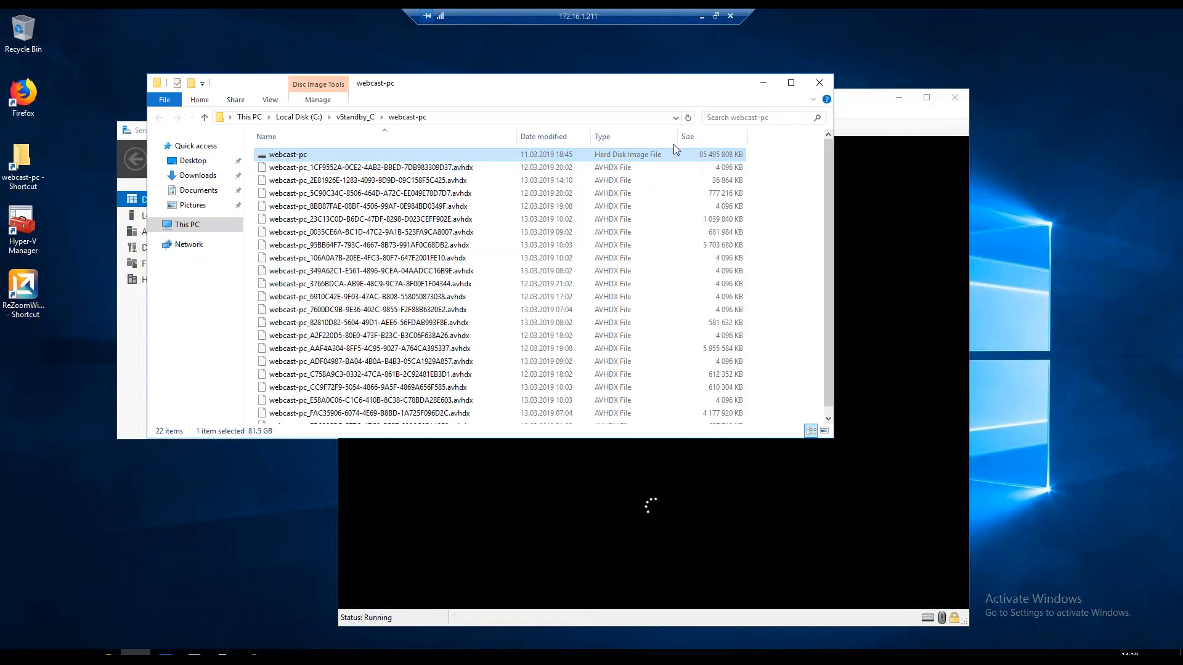
click(688, 168)
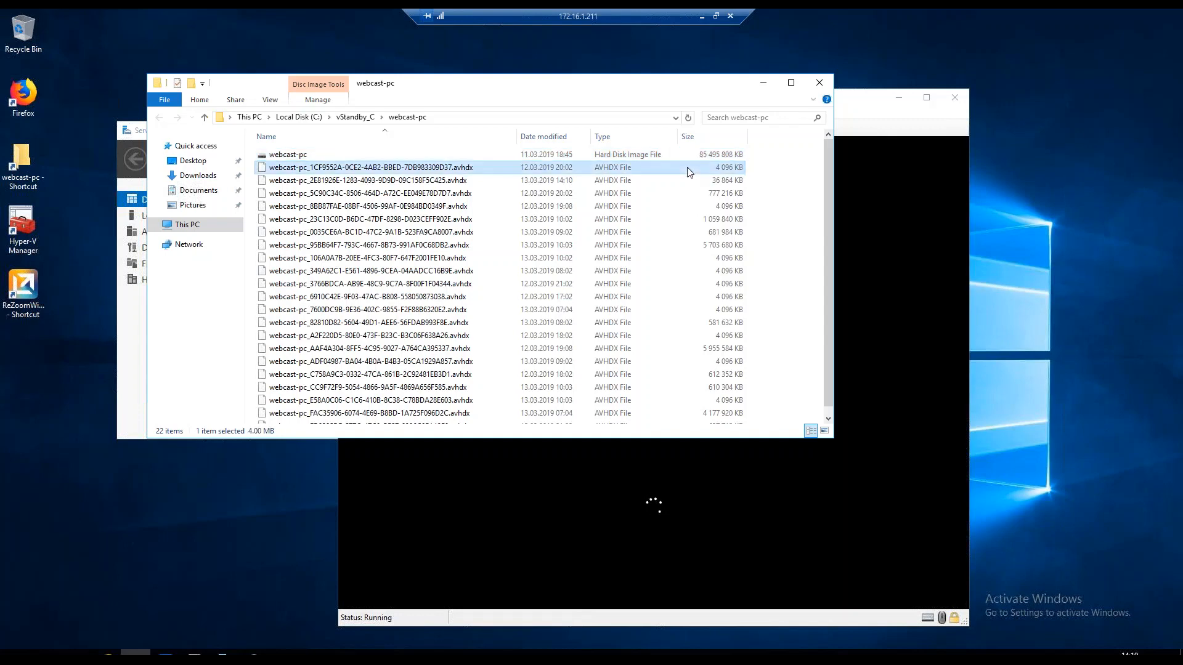
Step: Compare the sizes of the AVHDX checkpoint files throughout the webcast-pc folder
scroll(691, 177, down, 1)
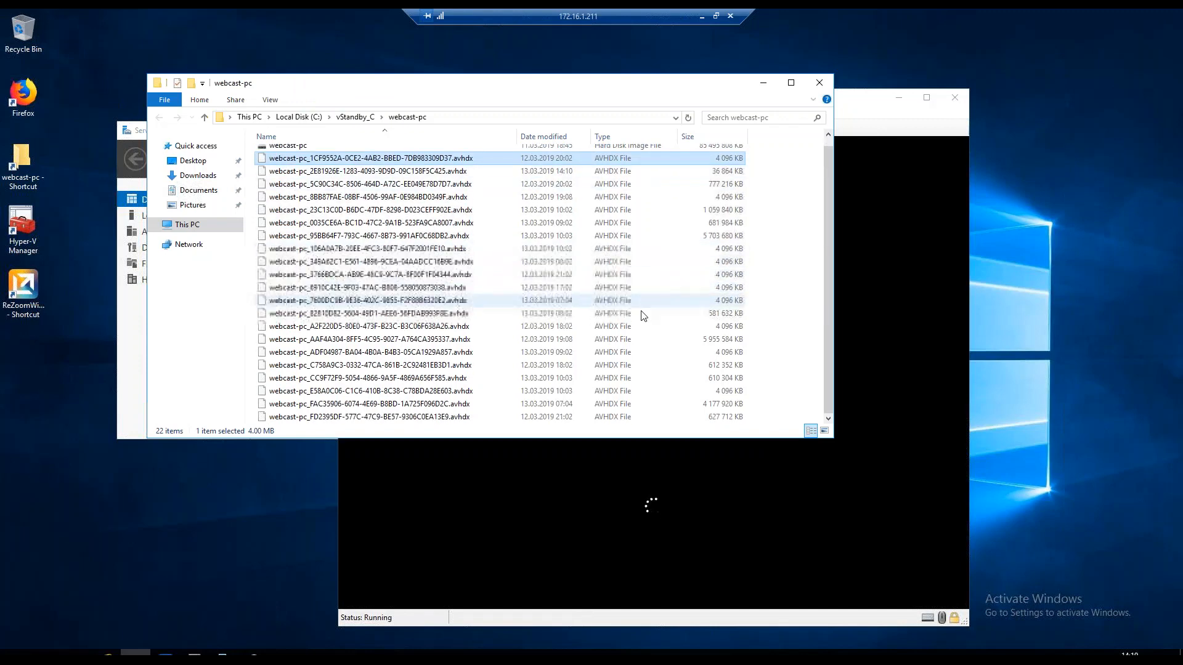
click(633, 344)
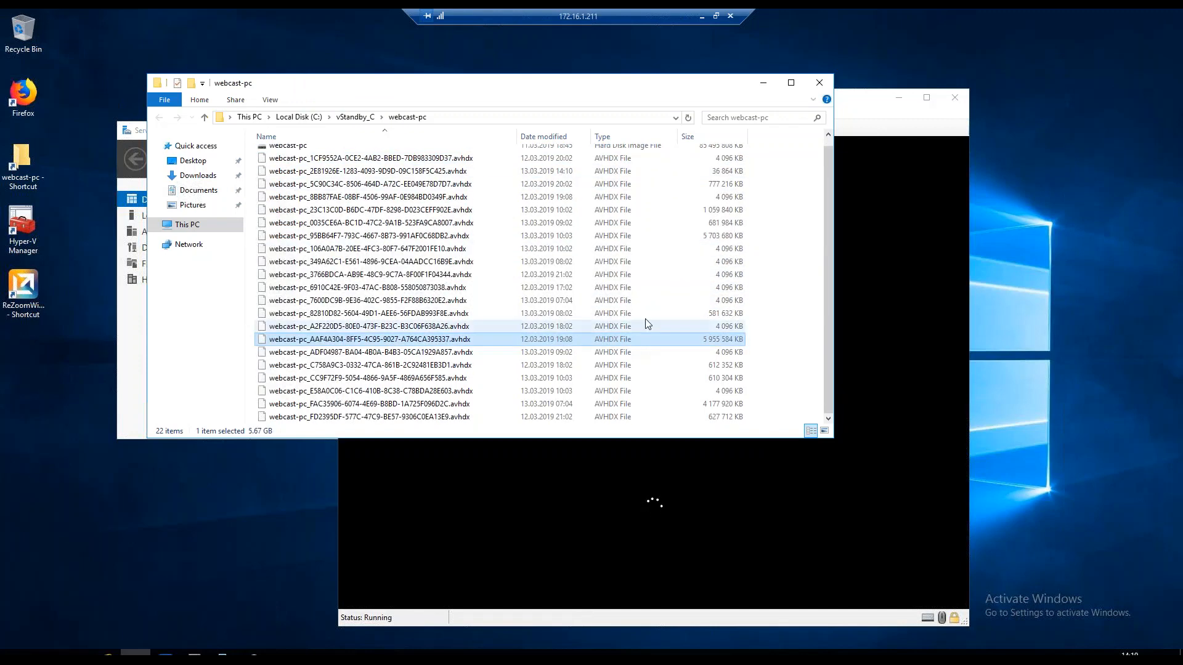
scroll(633, 343, up, 1)
click(681, 246)
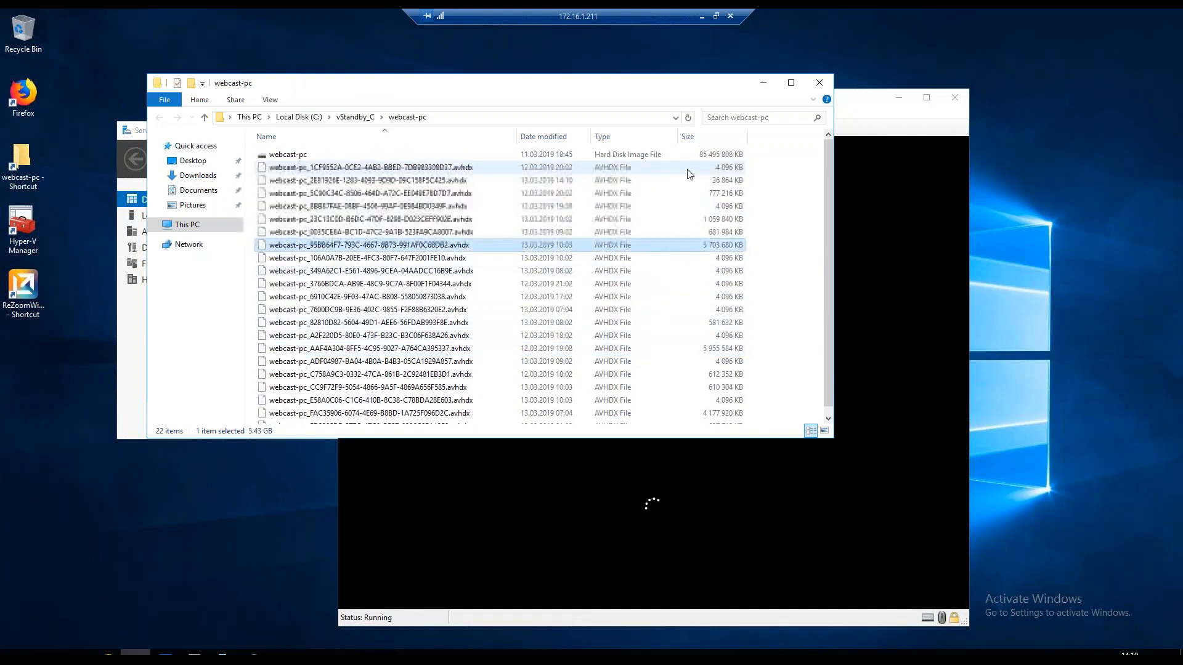
scroll(692, 256, down, 1)
click(664, 289)
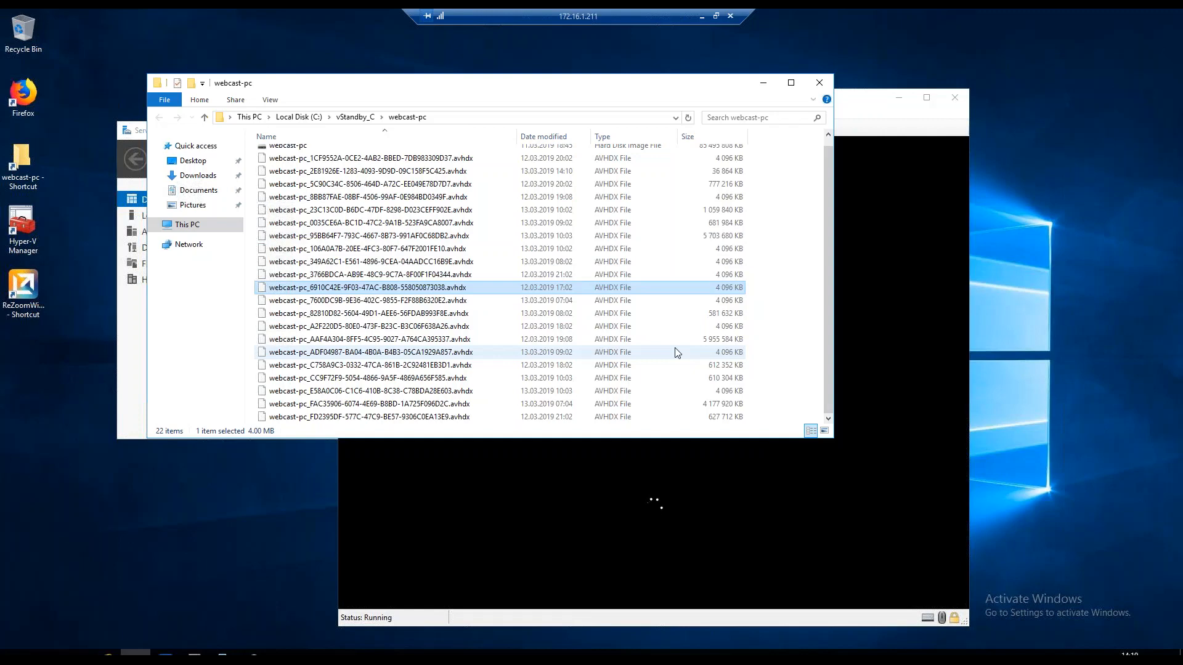
scroll(677, 353, up, 1)
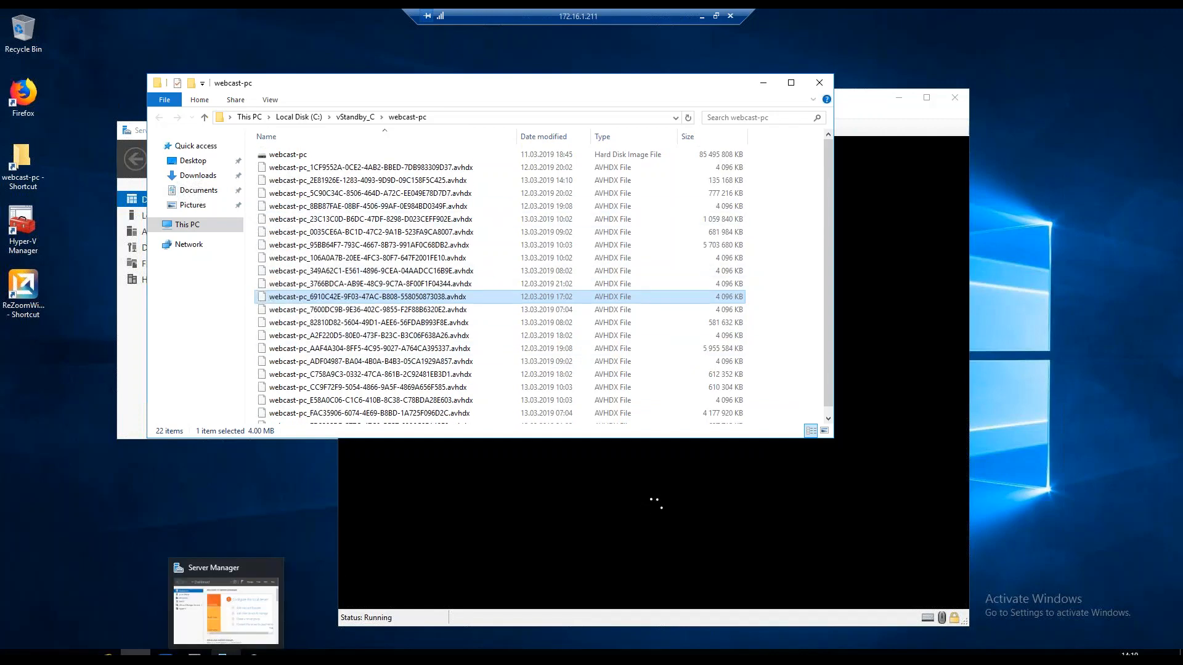
Step: Review the webcast-pc checkpoints in Hyper-V Manager and switch back to ActiveImage Protector
click(204, 639)
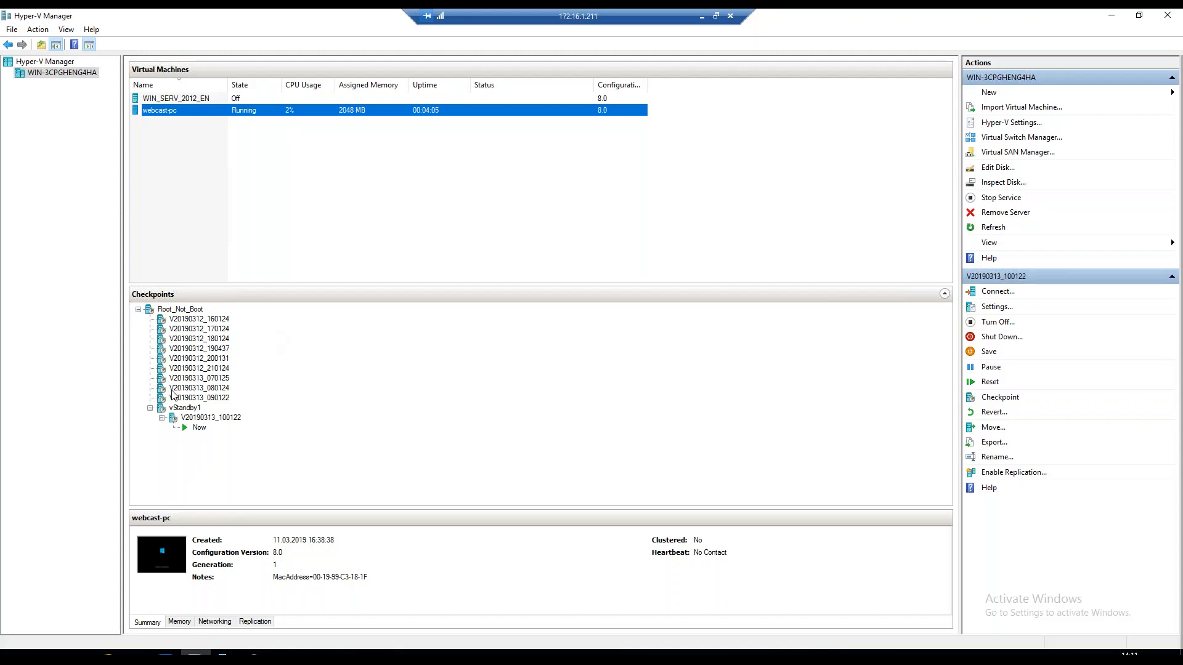
click(701, 21)
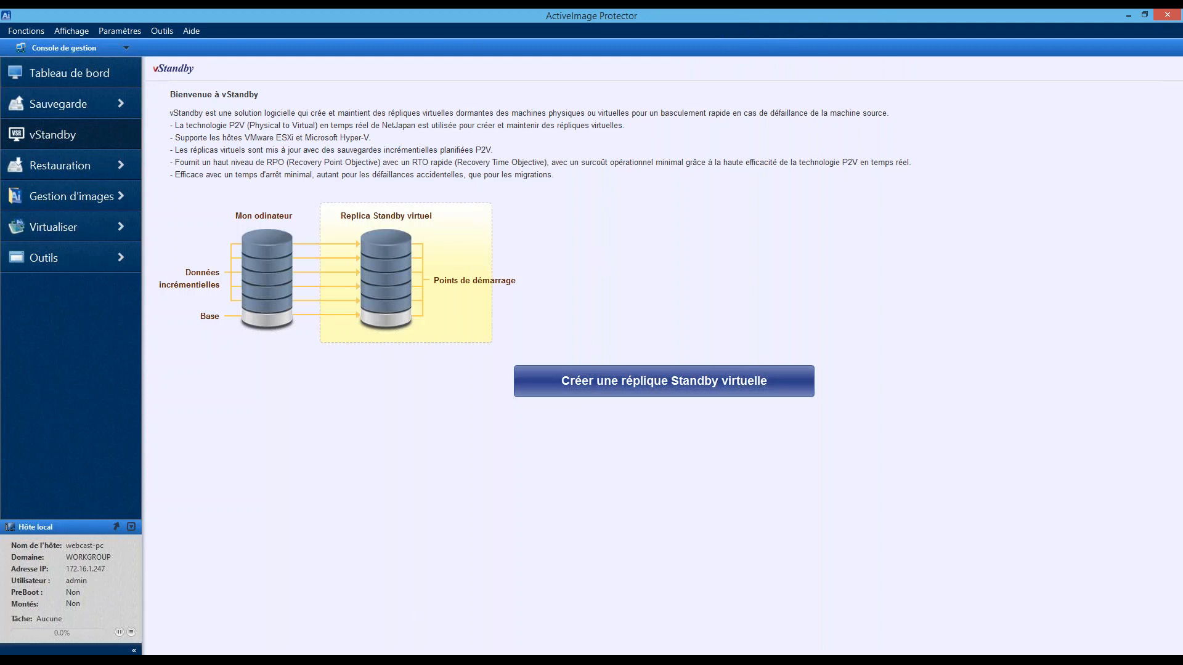
mouse_move(180, 660)
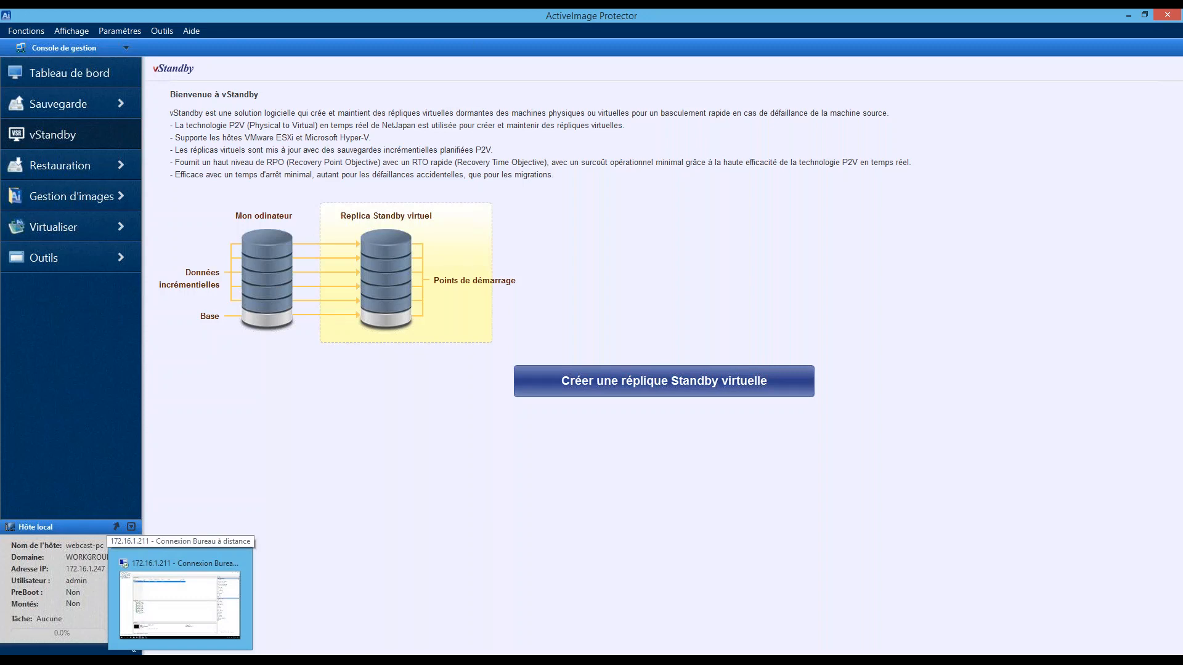
click(180, 661)
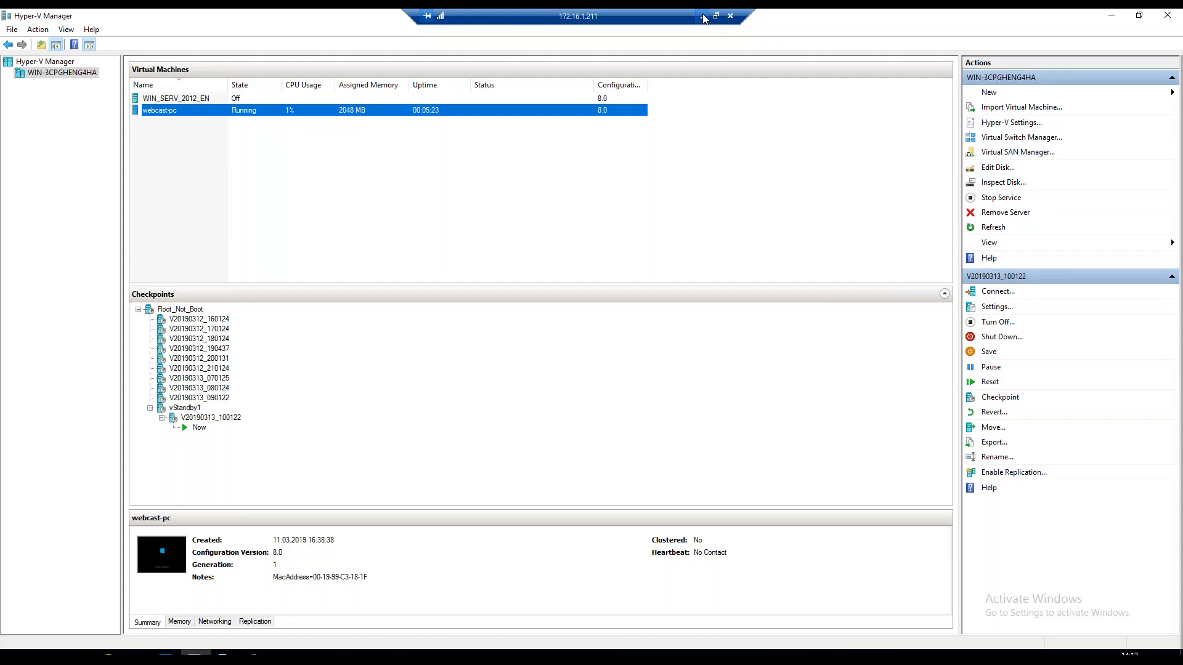
click(703, 16)
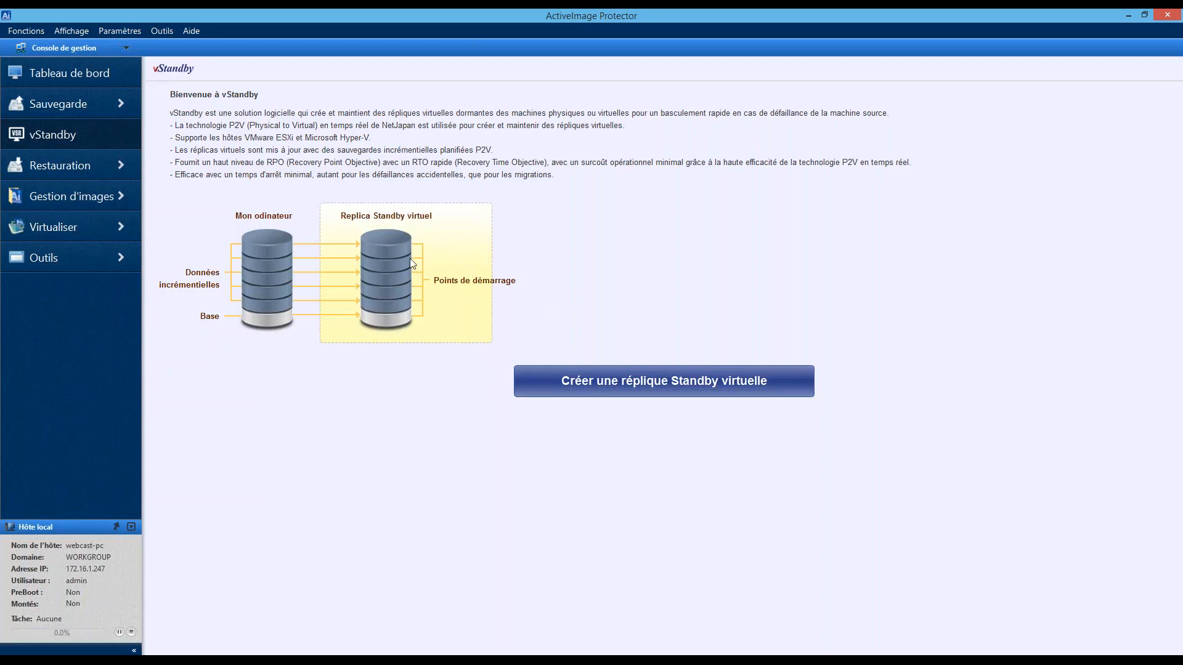
Step: Start creating a virtual standby replica of Disk 1, choosing the Hyper-V host 172.16.1.211 as its destination
click(628, 385)
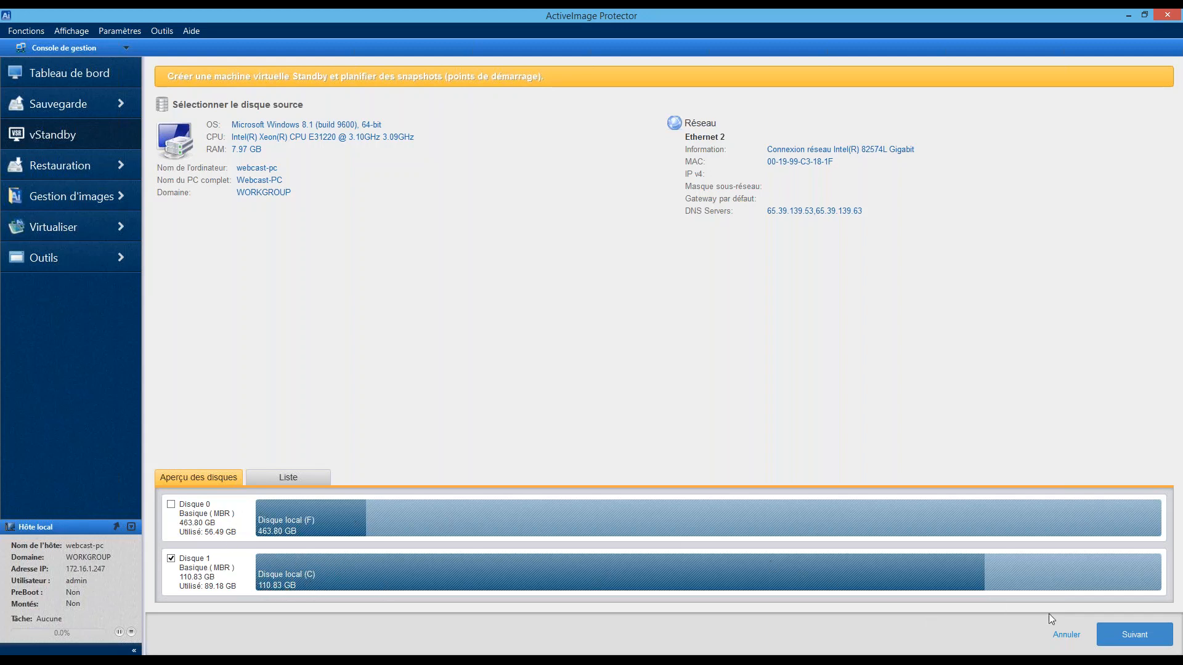
click(1137, 632)
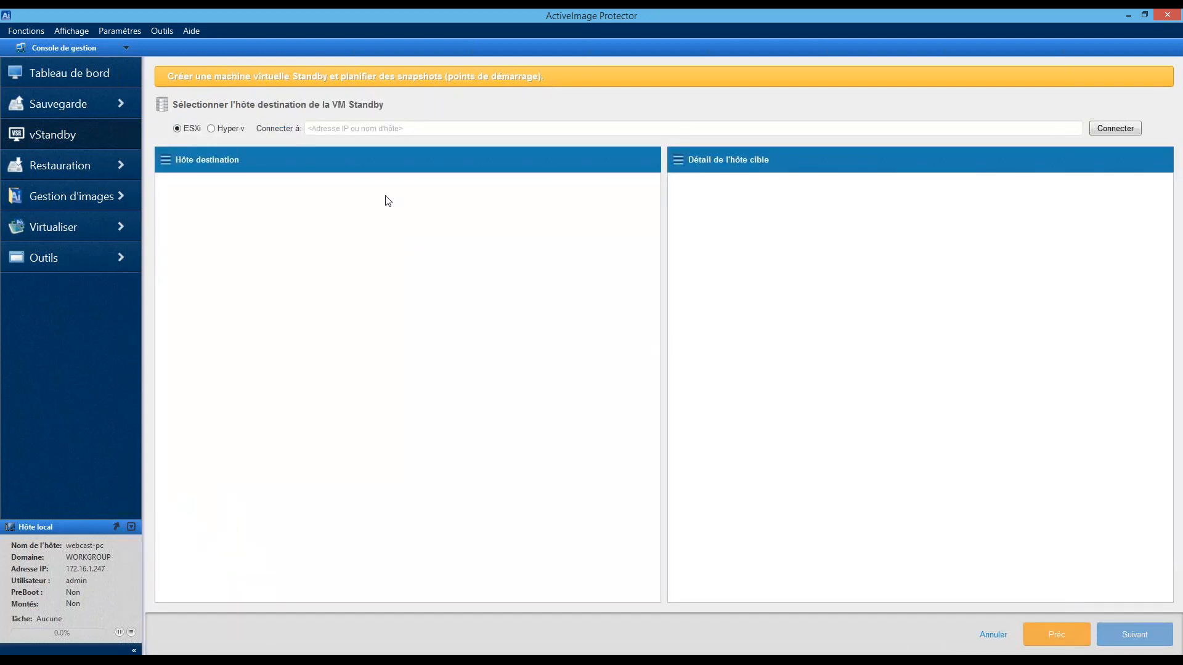
click(227, 129)
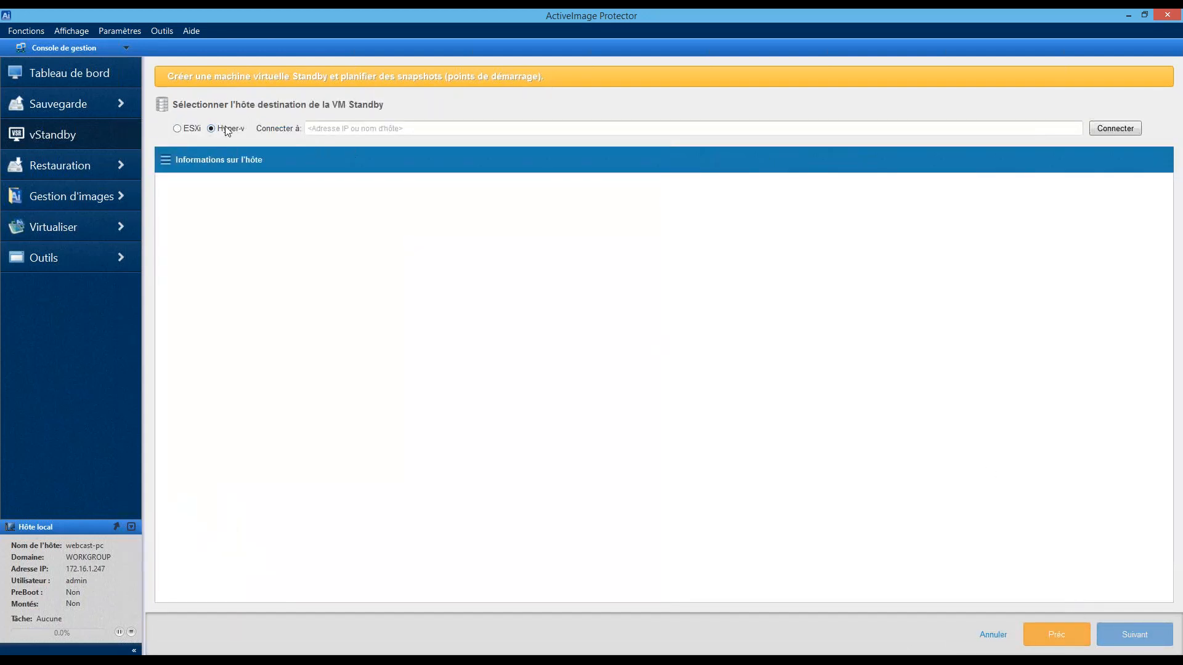
click(321, 127)
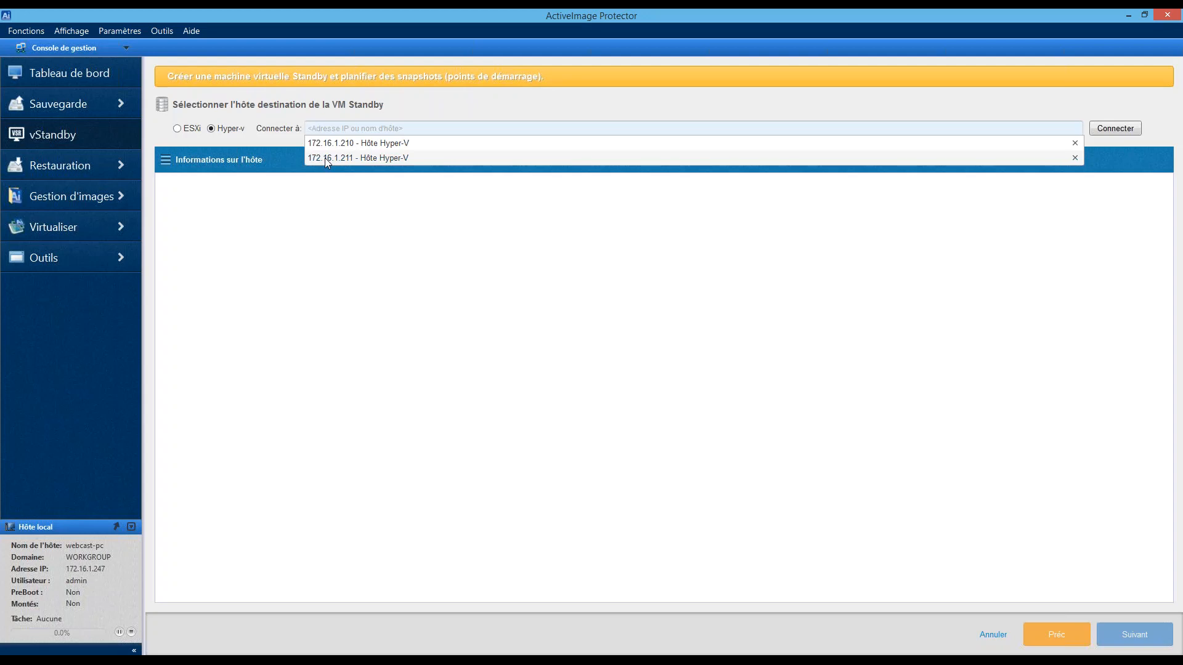
click(326, 158)
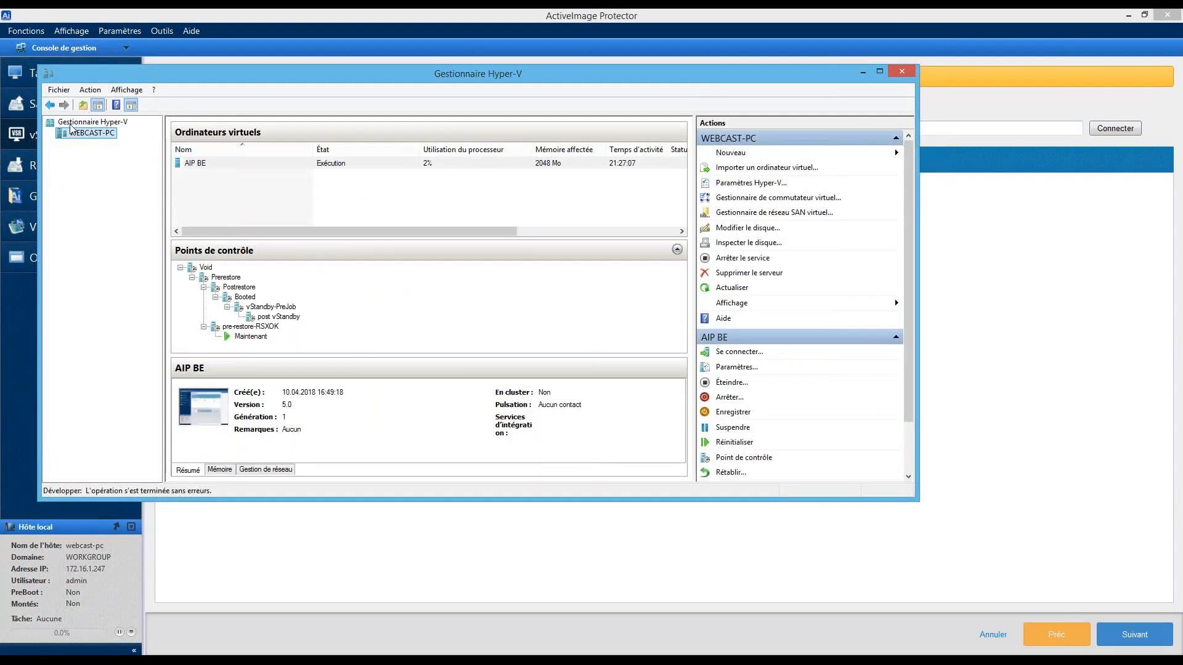
Step: Look at the server connection option in the local Hyper-V manager and minimize its window
click(70, 122)
right_click(70, 122)
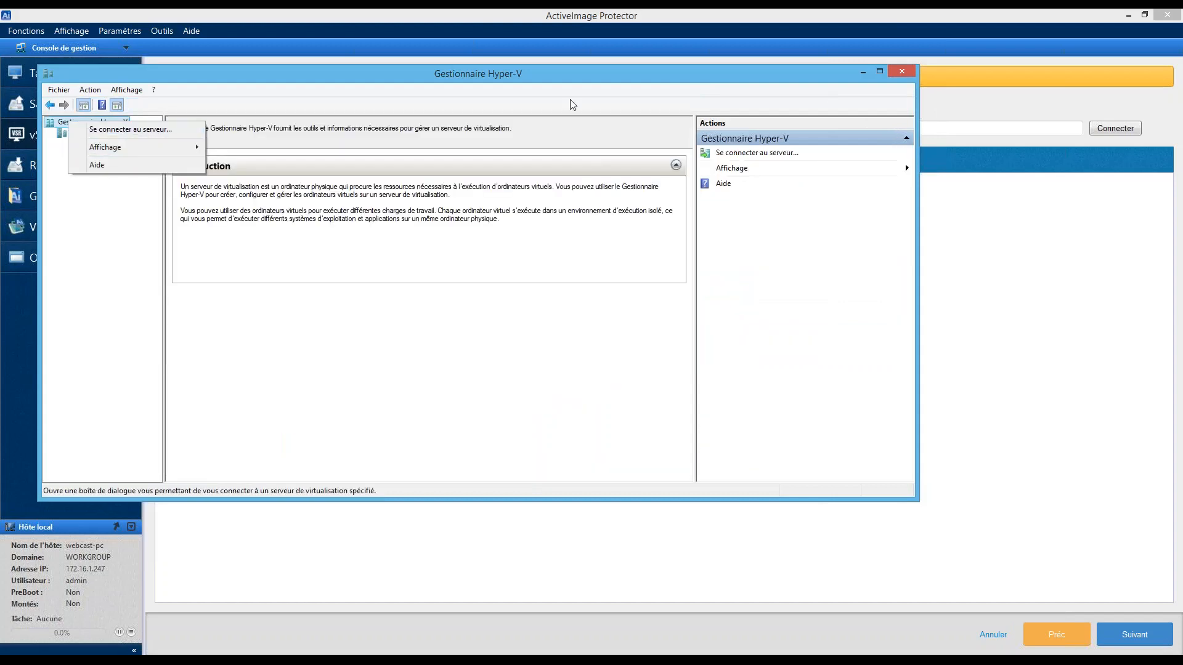
click(861, 74)
click(861, 74)
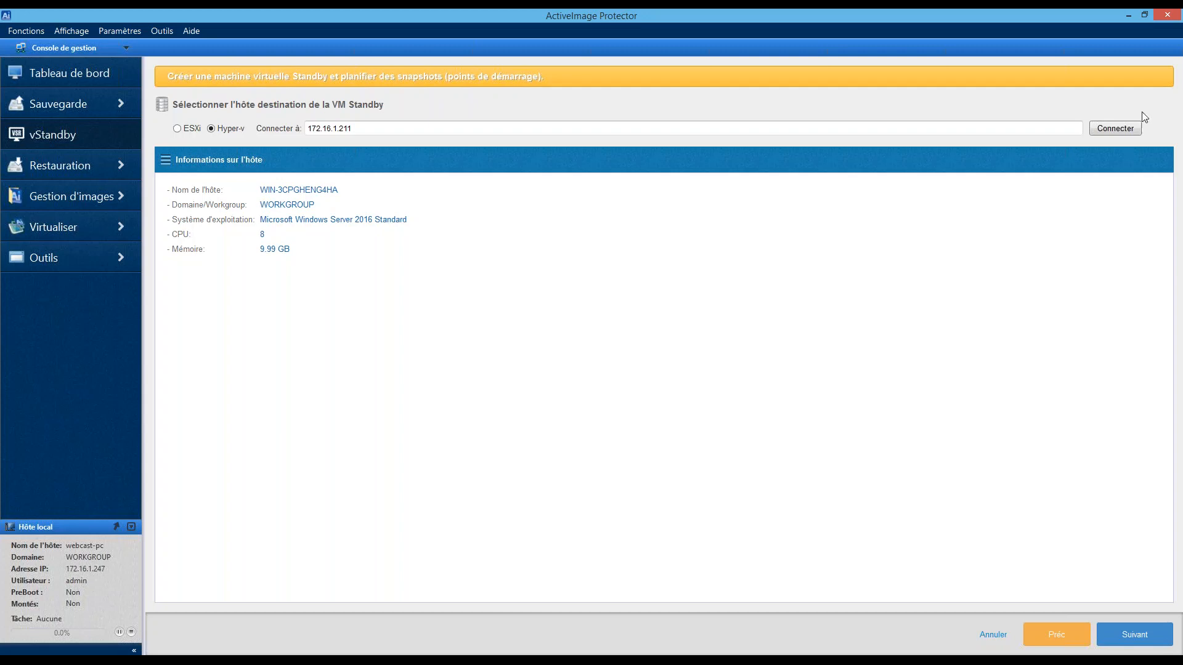
Step: Connect to the Hyper-V host 172.16.1.211 with the saved credentials and continue to the virtual machine configuration
click(1114, 128)
click(1115, 126)
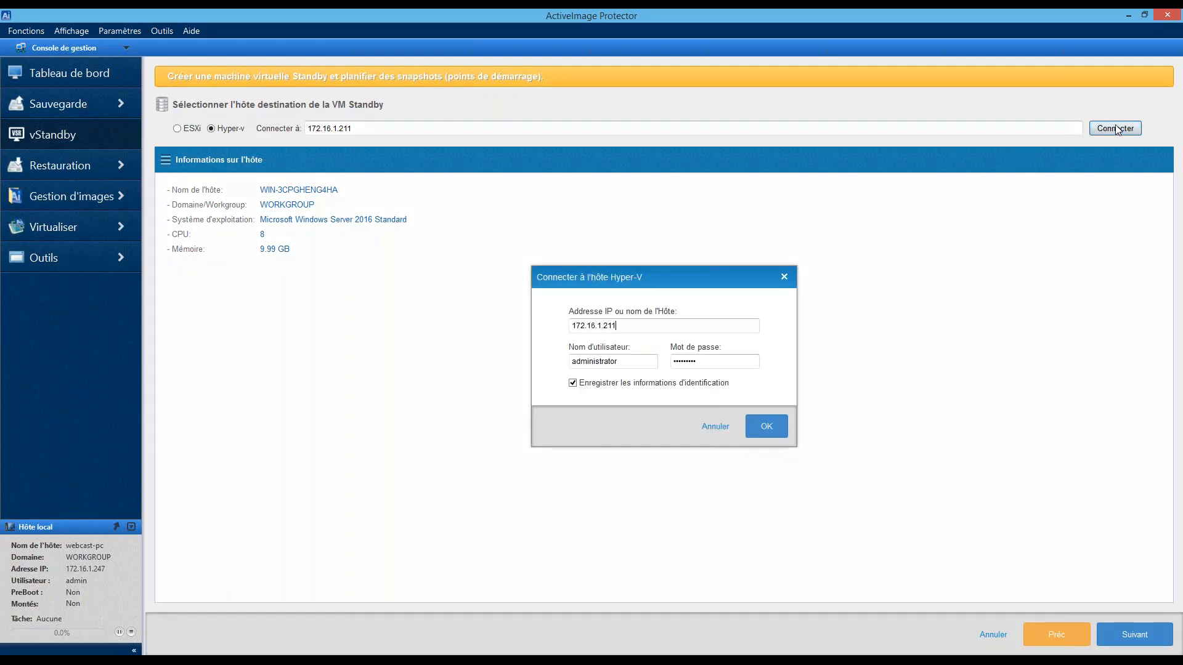
click(767, 426)
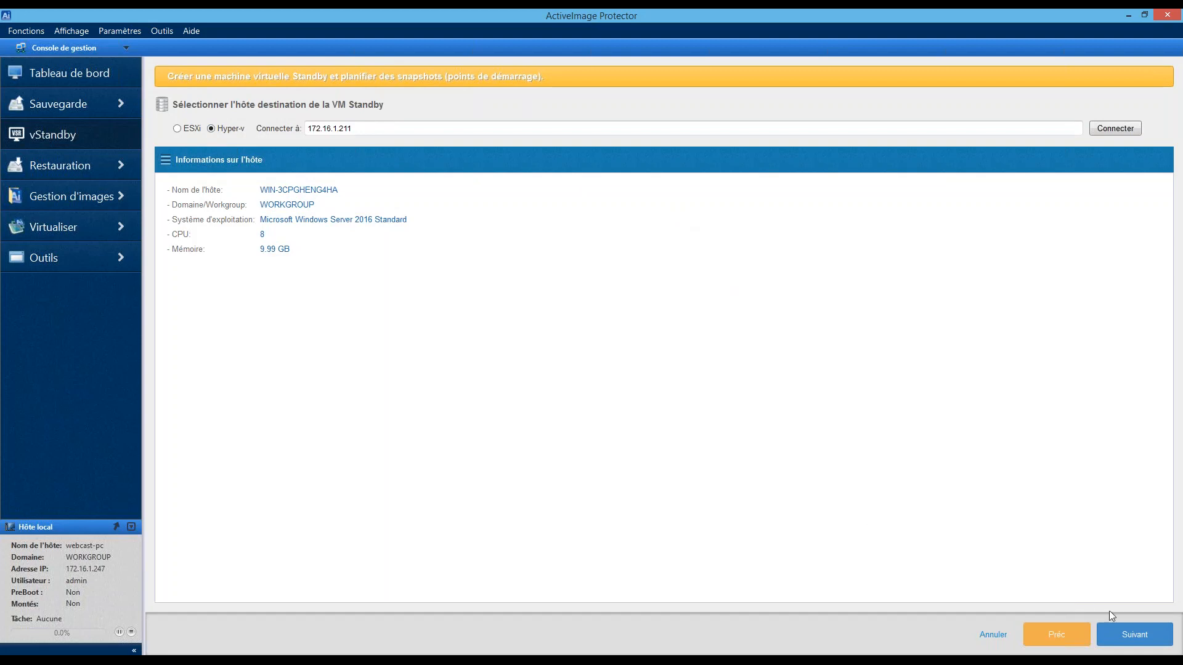
click(1134, 634)
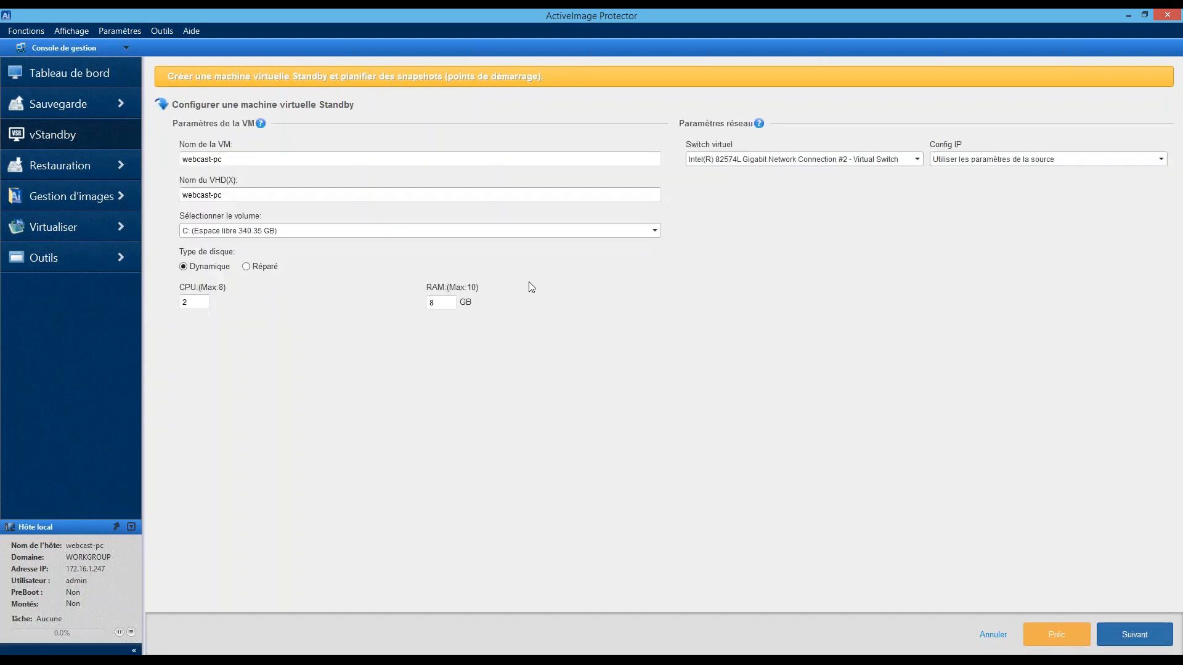
Step: Keep volume C: as the replica's storage location and set its RAM to 2 GB
click(364, 234)
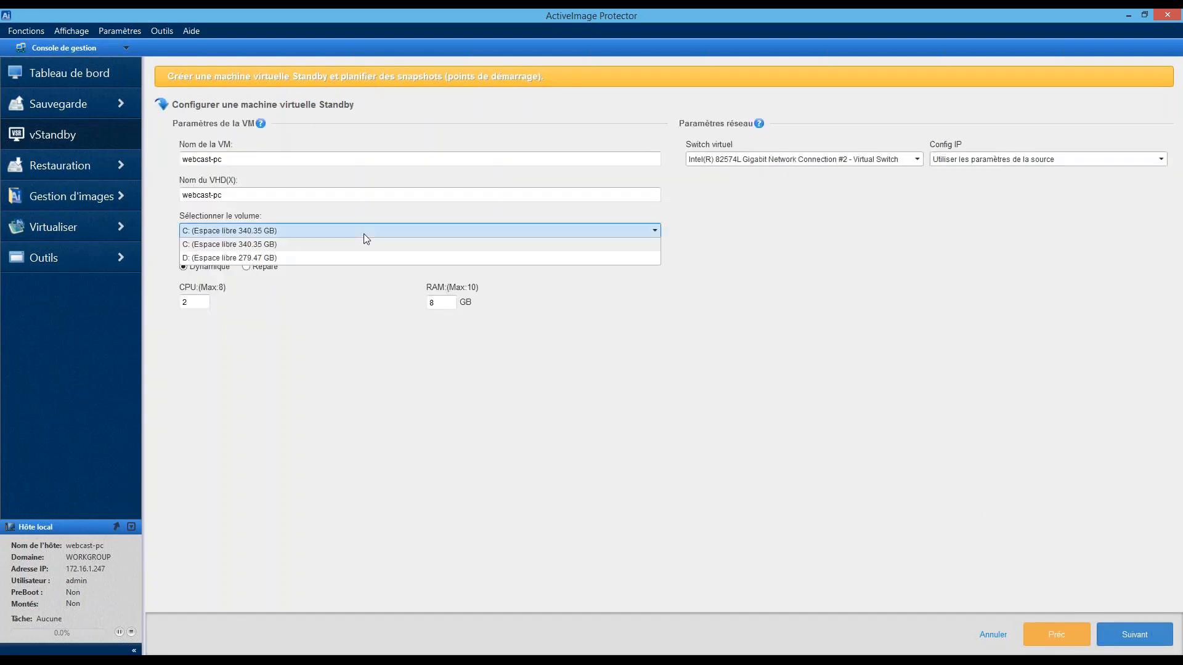
click(363, 234)
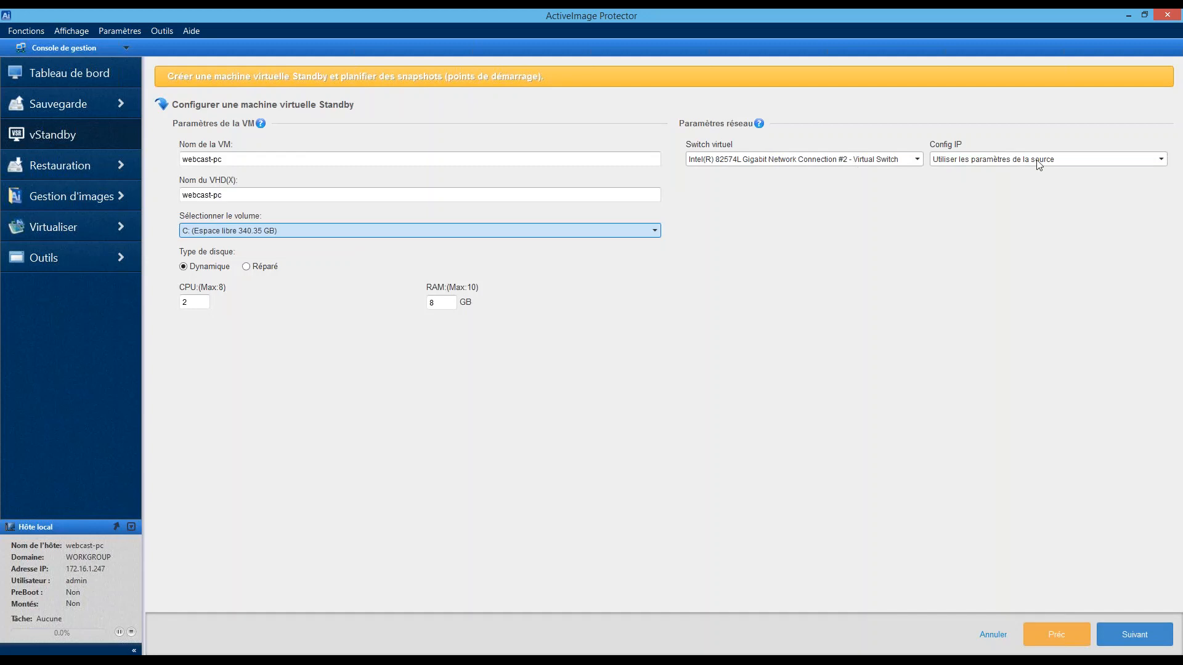
double_click(438, 304)
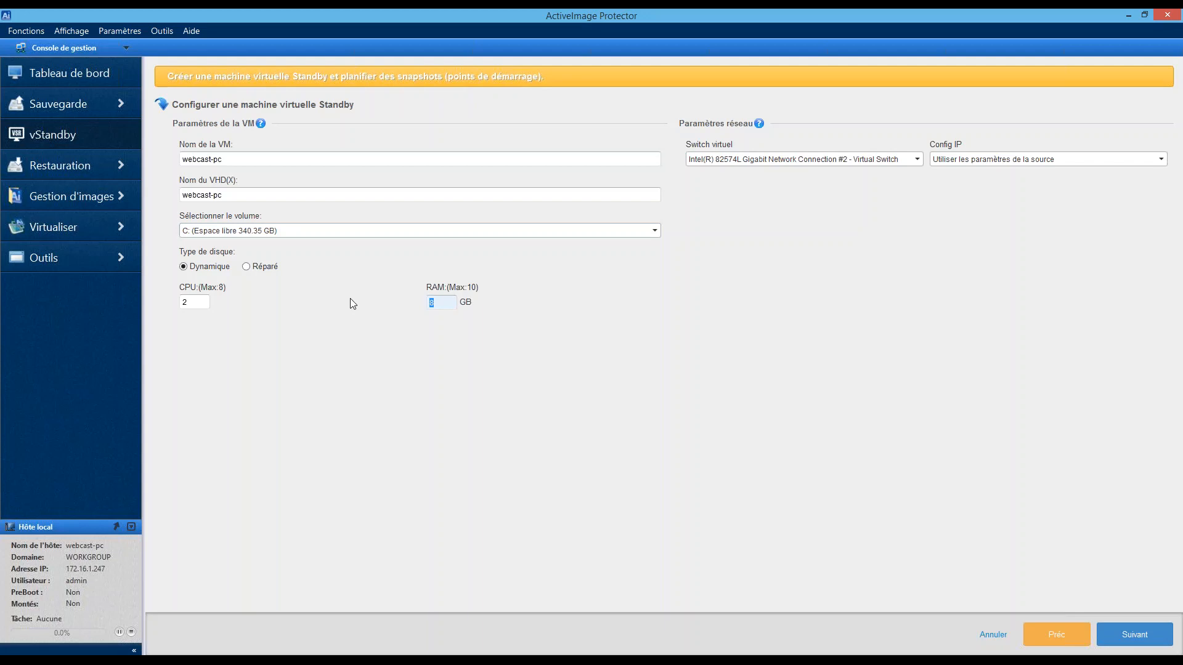
text(7)
text(6)
click(453, 308)
click(452, 306)
click(453, 306)
Step: Name both the replica's virtual machine and its VHD(X) webcast-pc1
click(255, 197)
click(245, 160)
text(1)
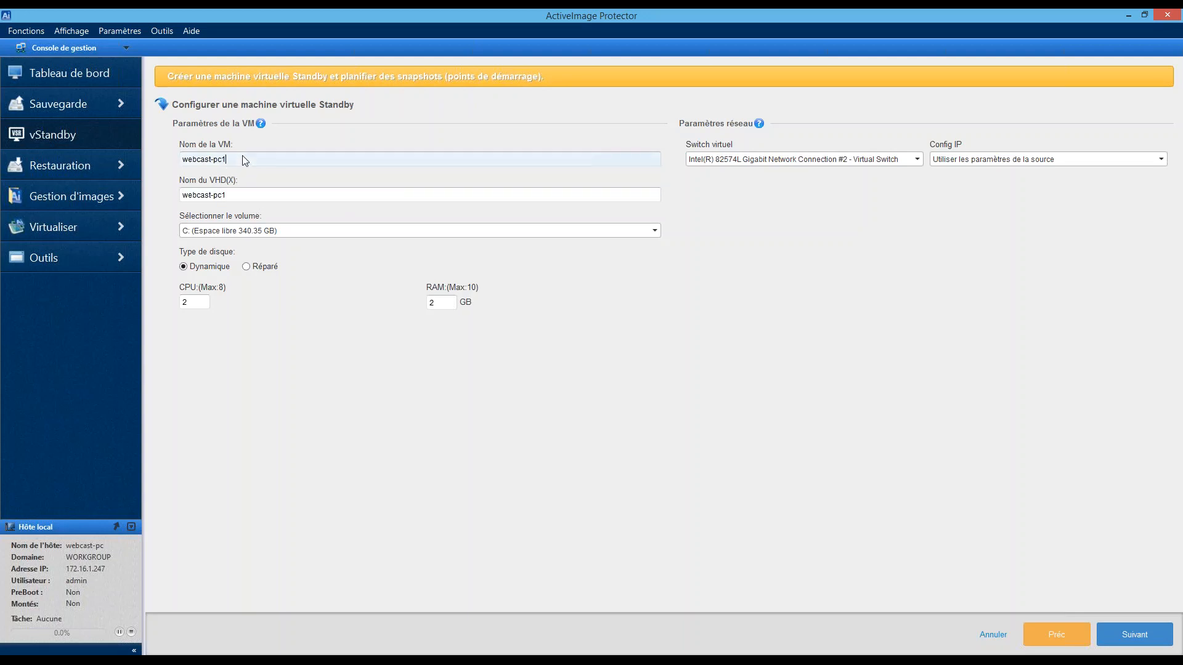
click(262, 198)
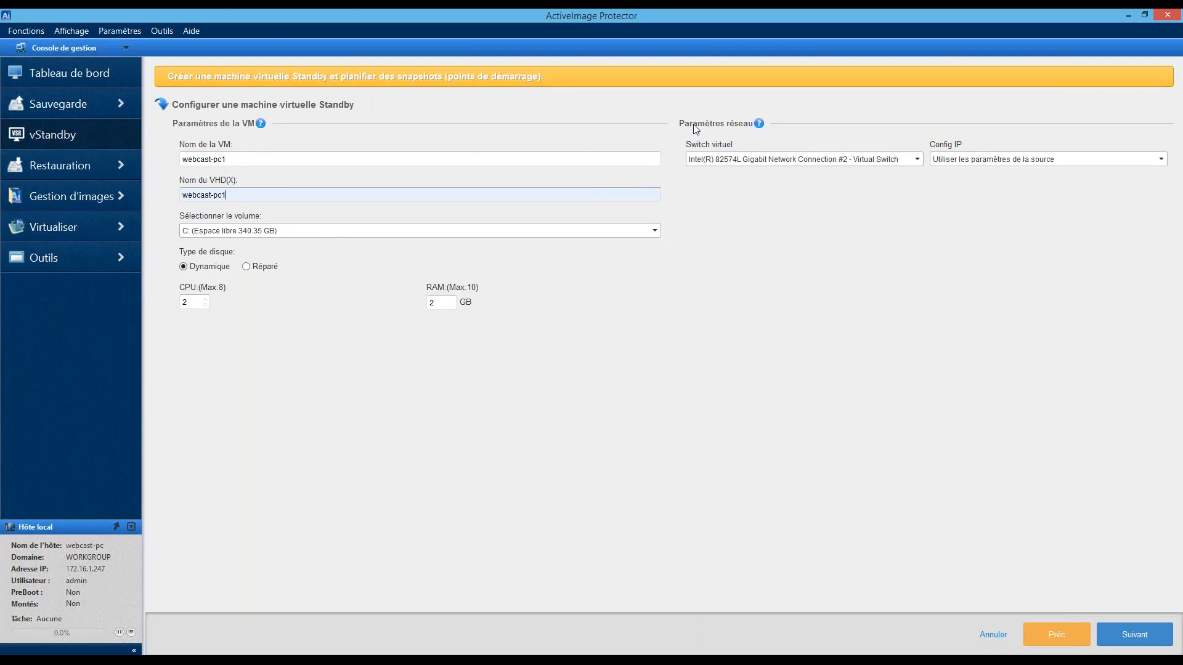
Step: Set the replica's IP configuration to static IP and cancel the address entry dialog without filling it in
click(768, 161)
click(768, 163)
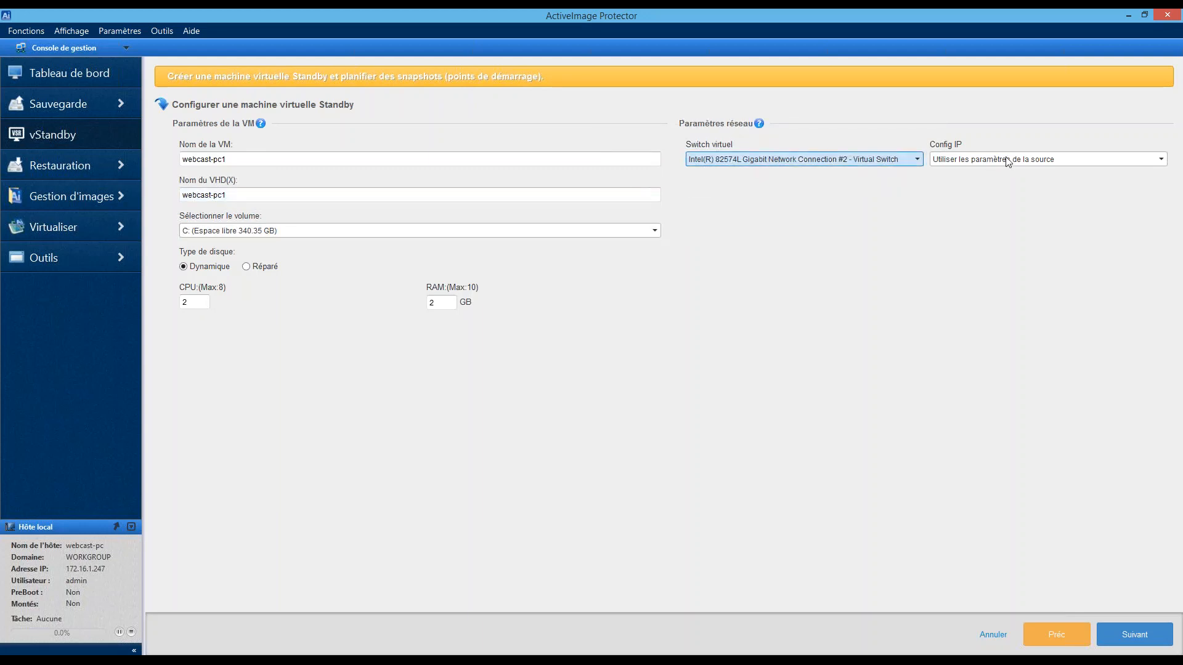
click(1007, 160)
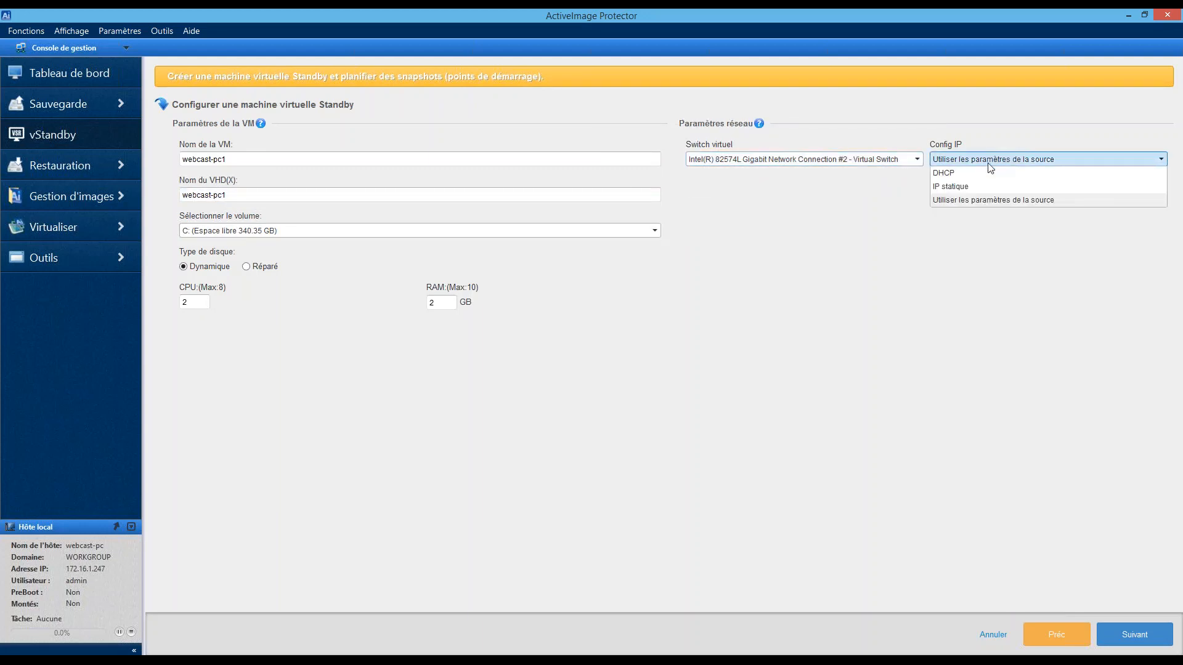
click(959, 188)
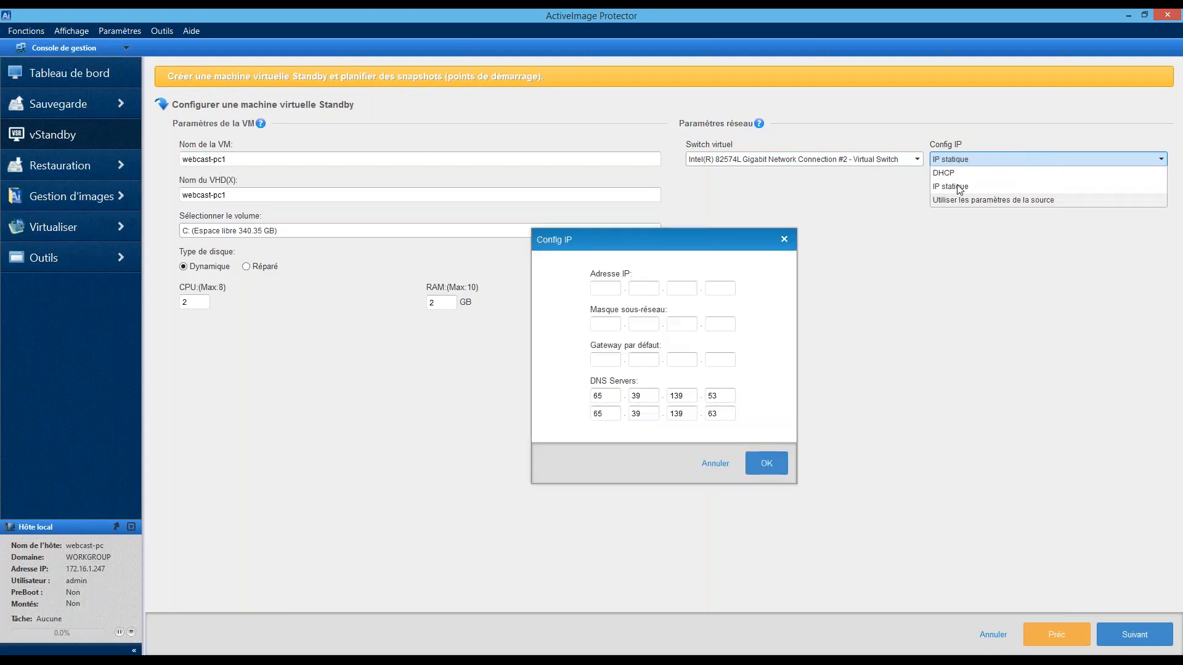
click(605, 291)
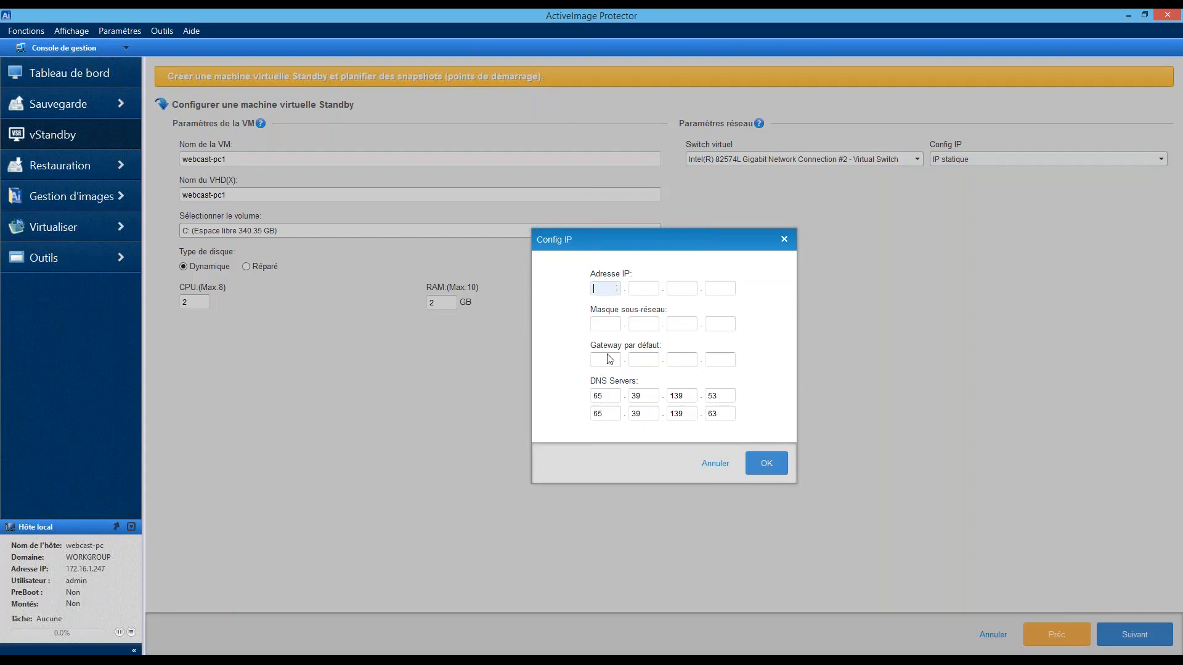
click(644, 294)
click(715, 464)
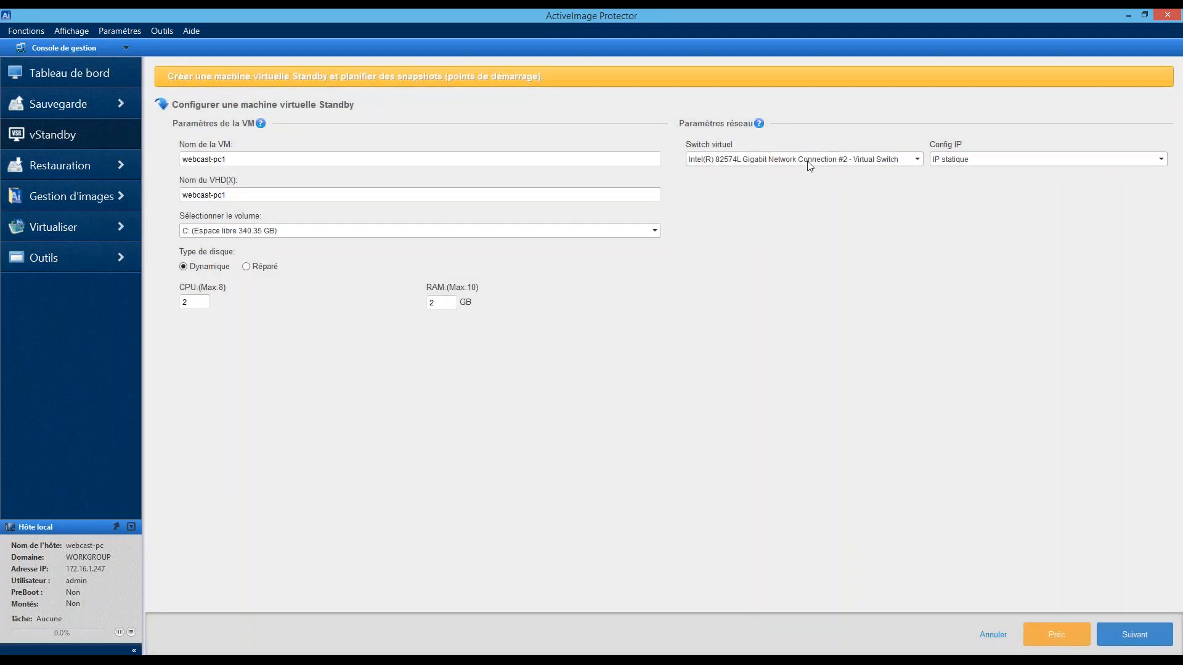
Step: Check the virtual switch choices, keep Intel(R) 82574L Gigabit Network Connection #2 - Virtual Switch, and continue to the scheduling settings
click(808, 162)
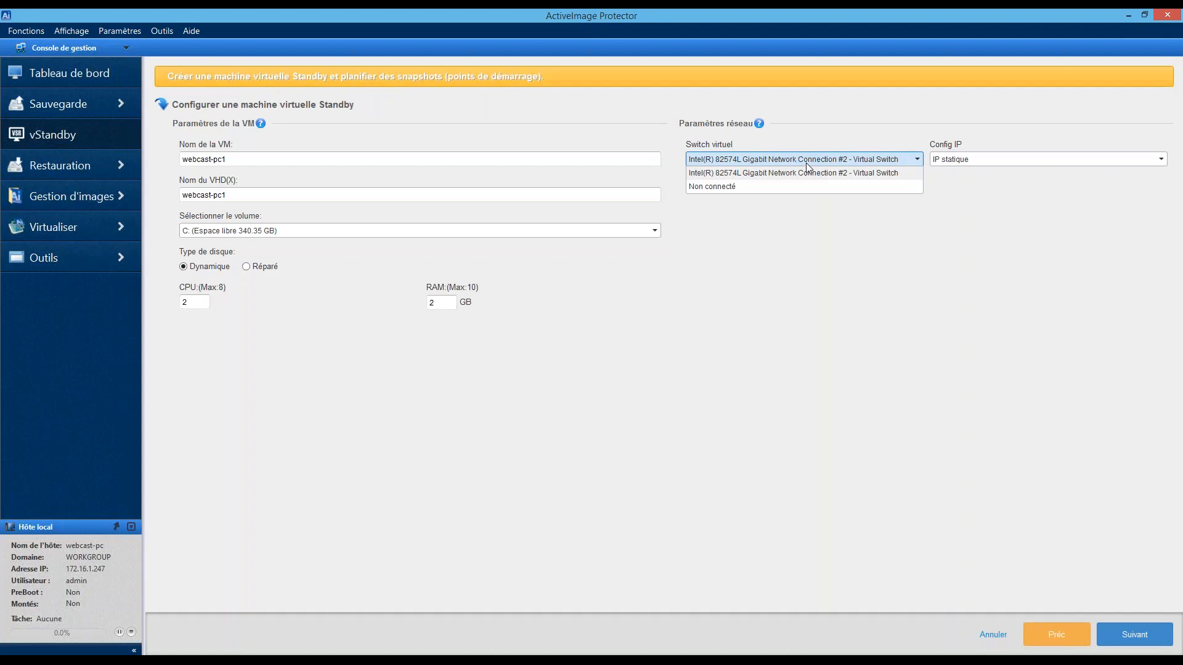
click(808, 163)
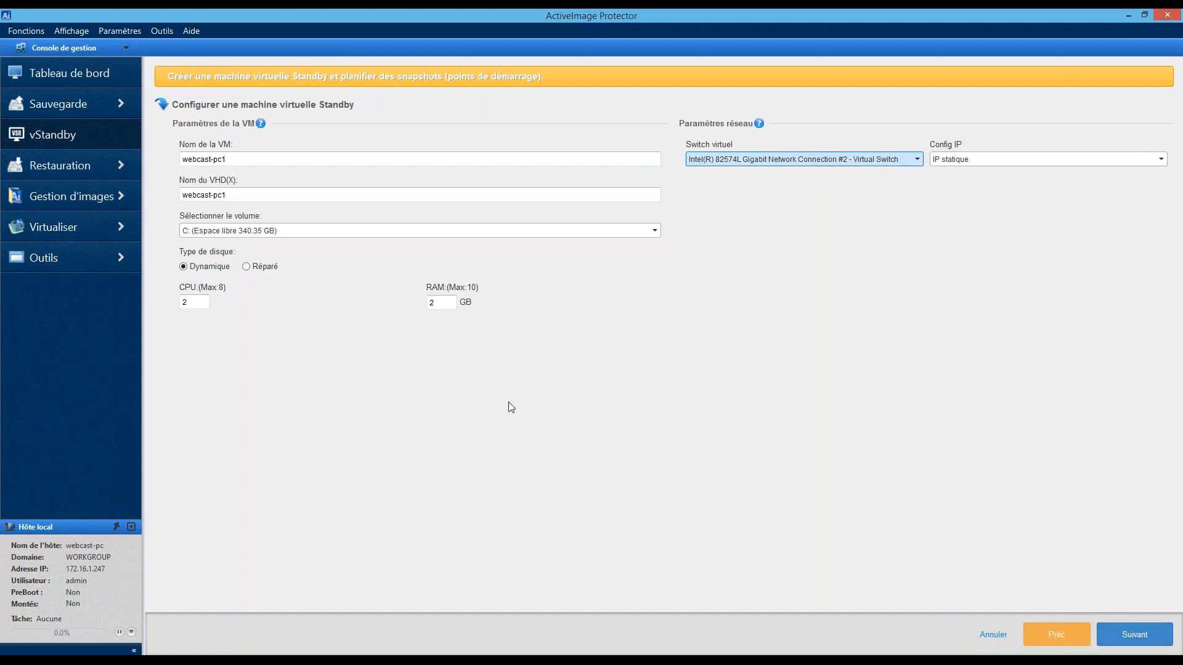
click(1126, 631)
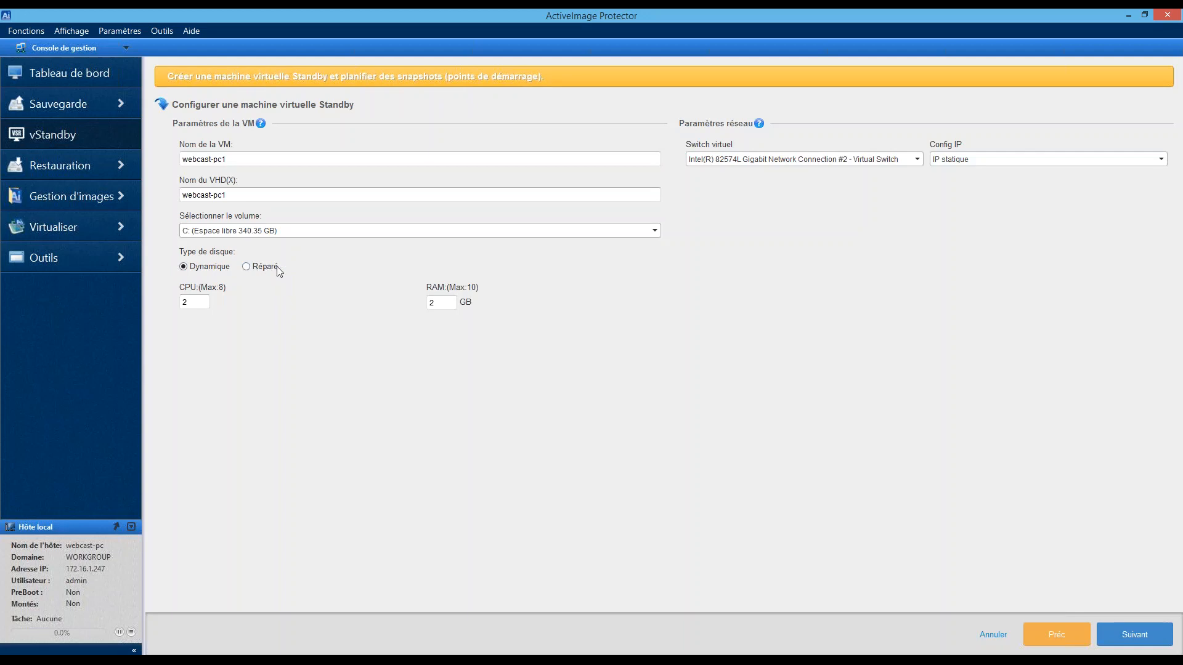
click(1130, 630)
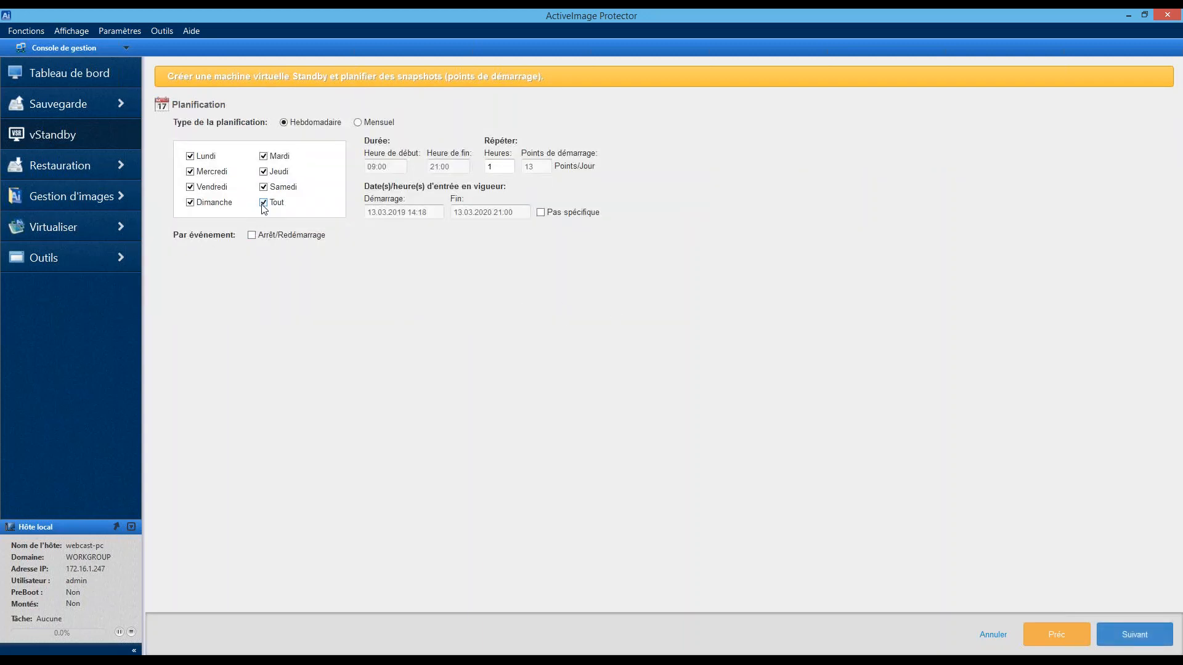
Step: Exclude Saturday and Sunday from the weekly schedule, leaving Monday to Friday selected, and continue to the next page
click(194, 204)
click(264, 188)
click(499, 171)
click(1129, 635)
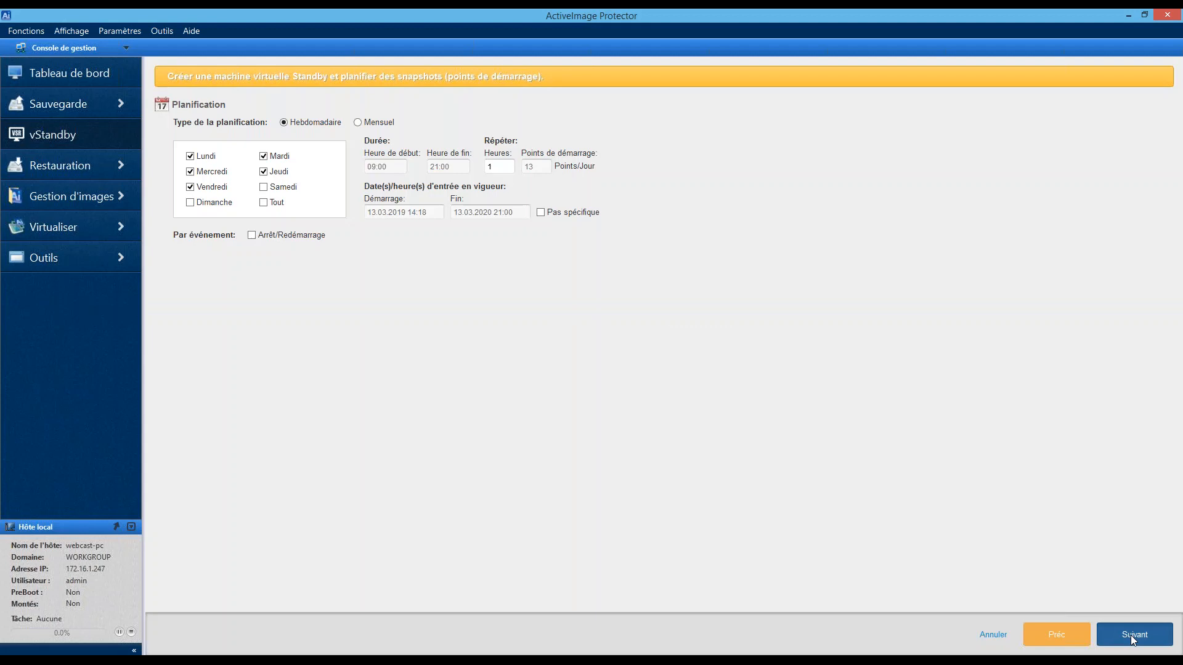
Step: Set the replica options to always keep 10 boot points and enable email notification for both successful and failed tasks
click(1130, 634)
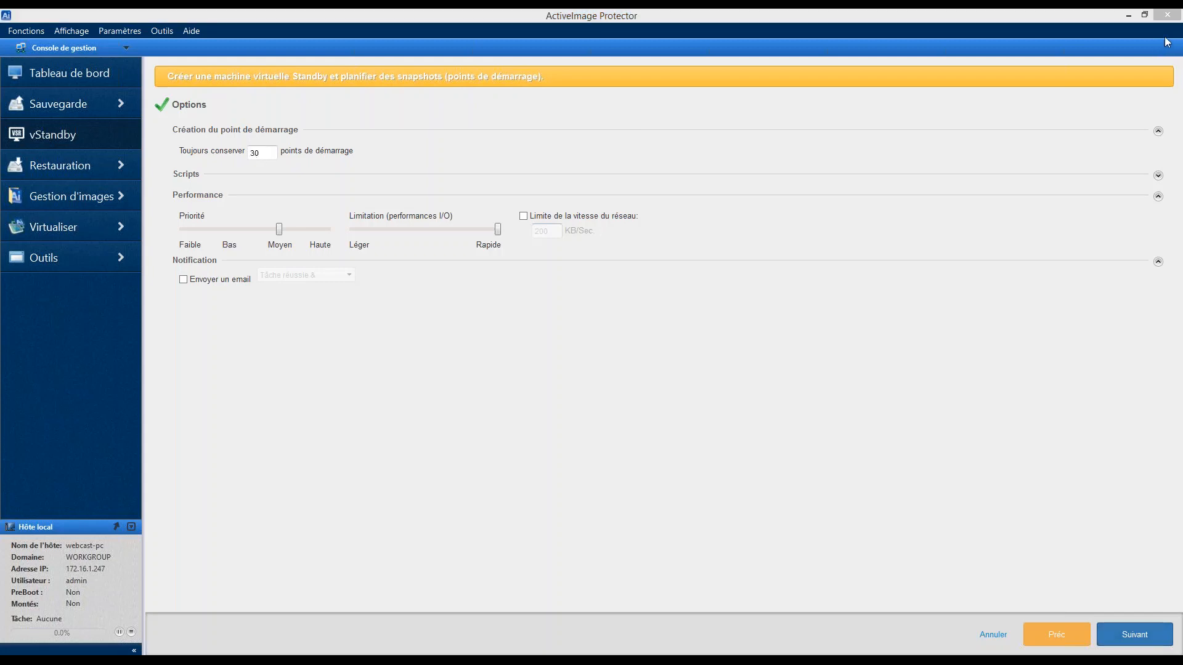
click(275, 156)
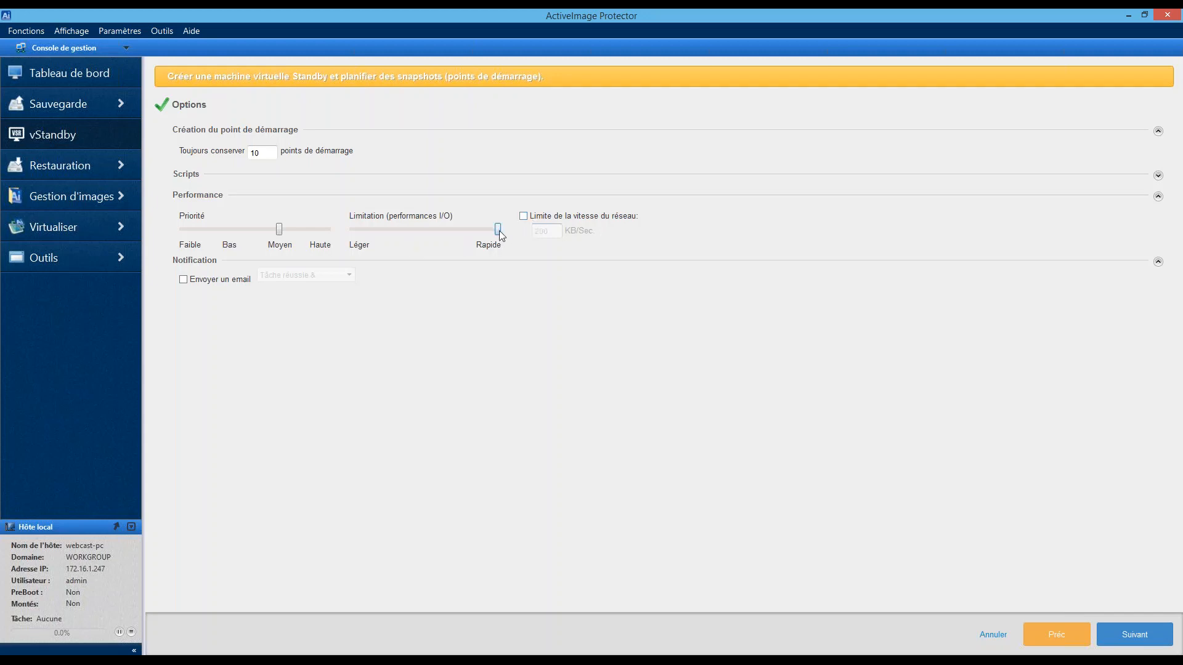
click(231, 281)
click(328, 281)
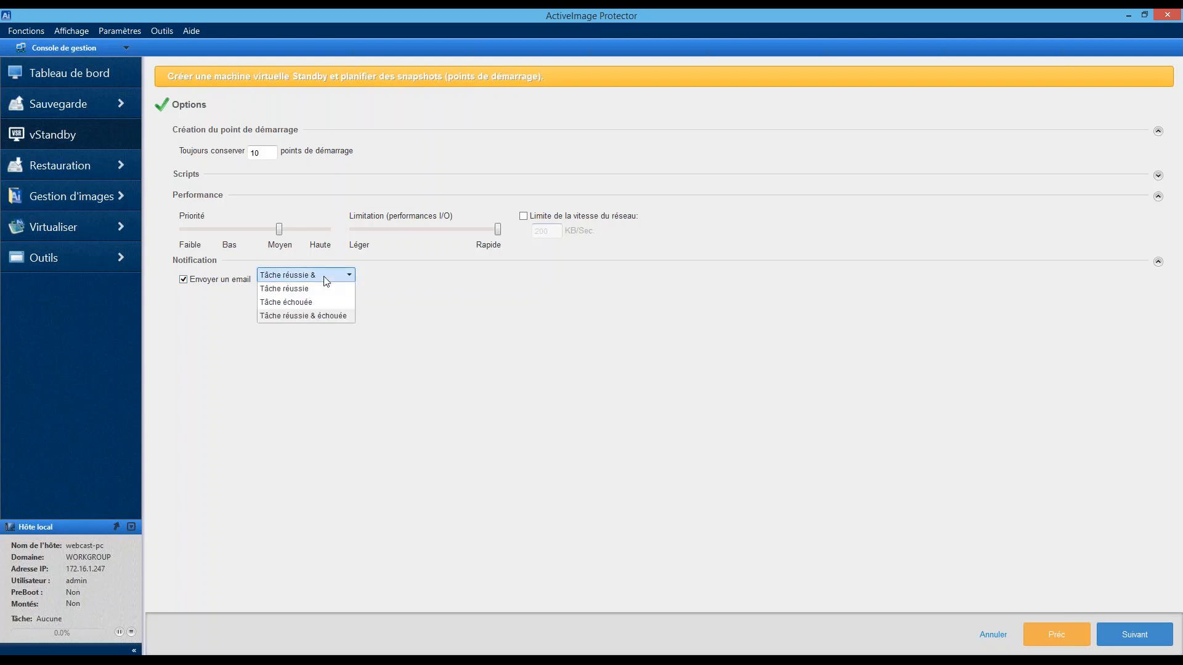
click(350, 274)
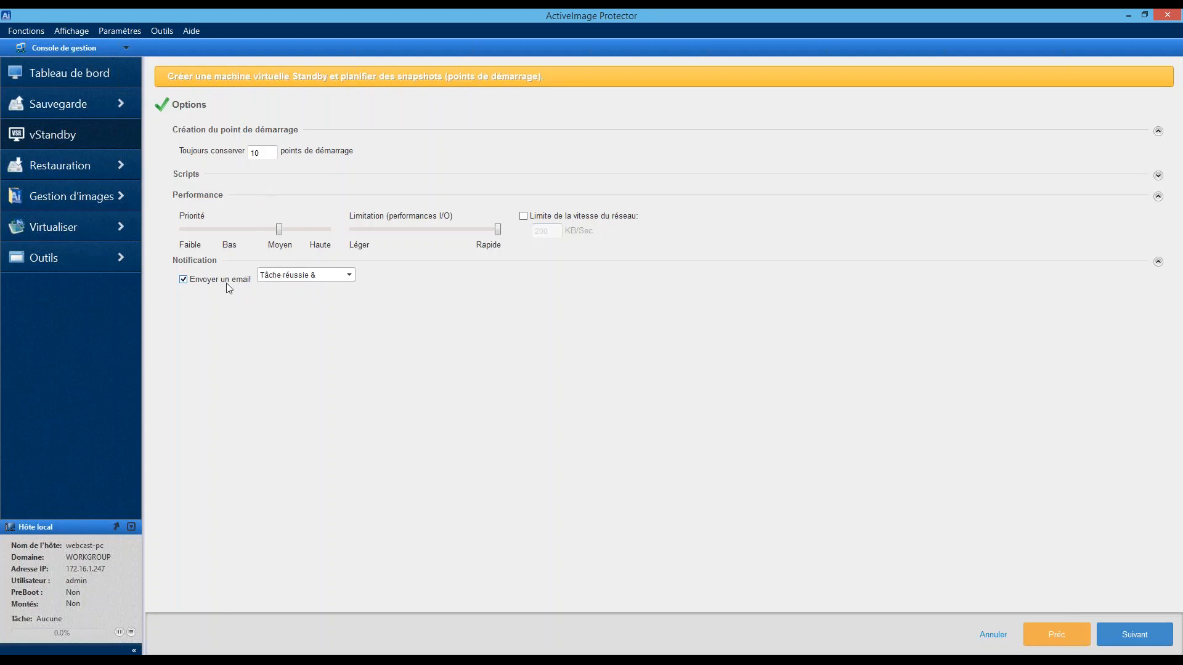
click(293, 278)
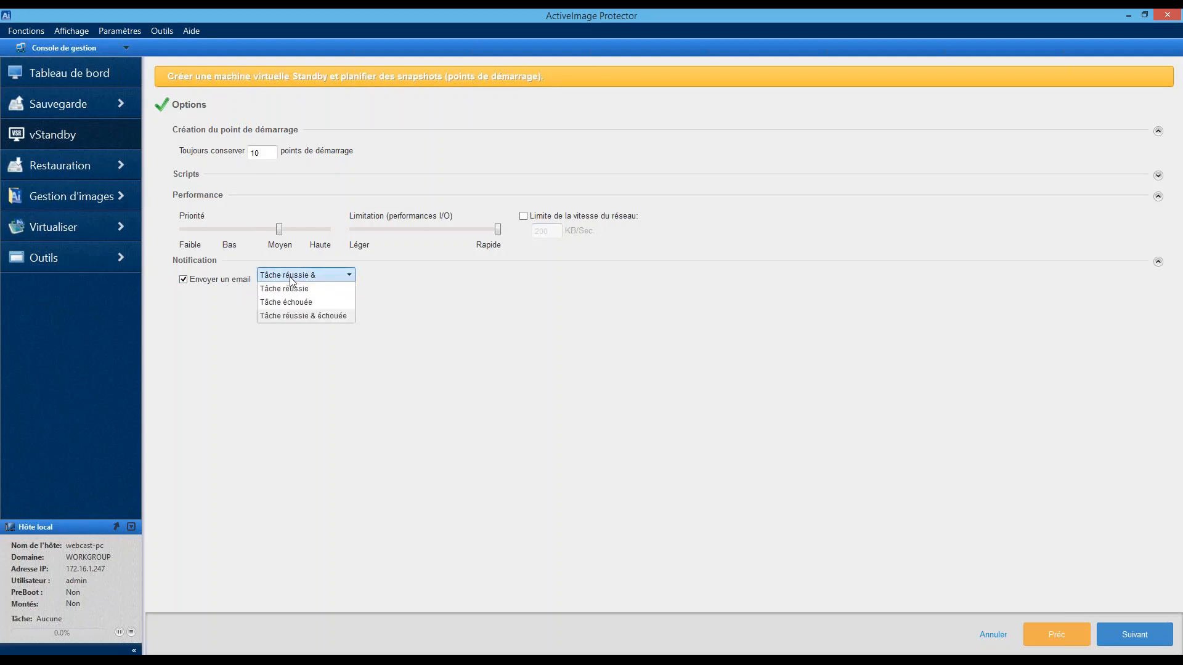
click(596, 349)
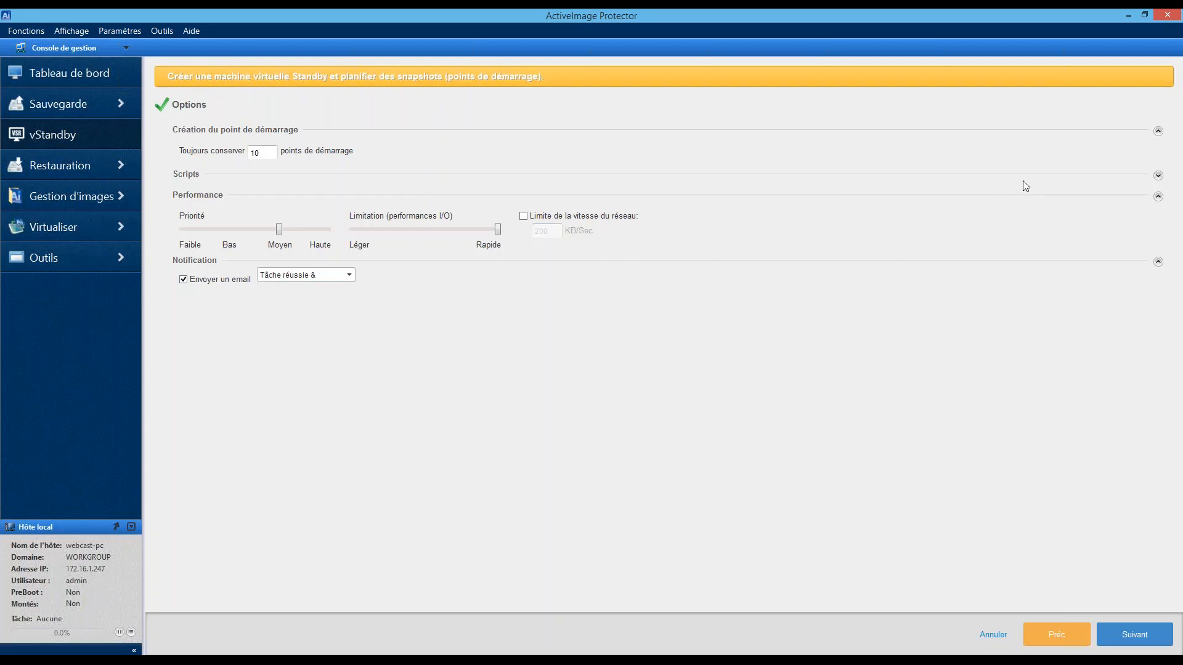
Step: Examine the pre-snapshot, post-snapshot and boot-point script settings, and minimize the protection console
click(1157, 178)
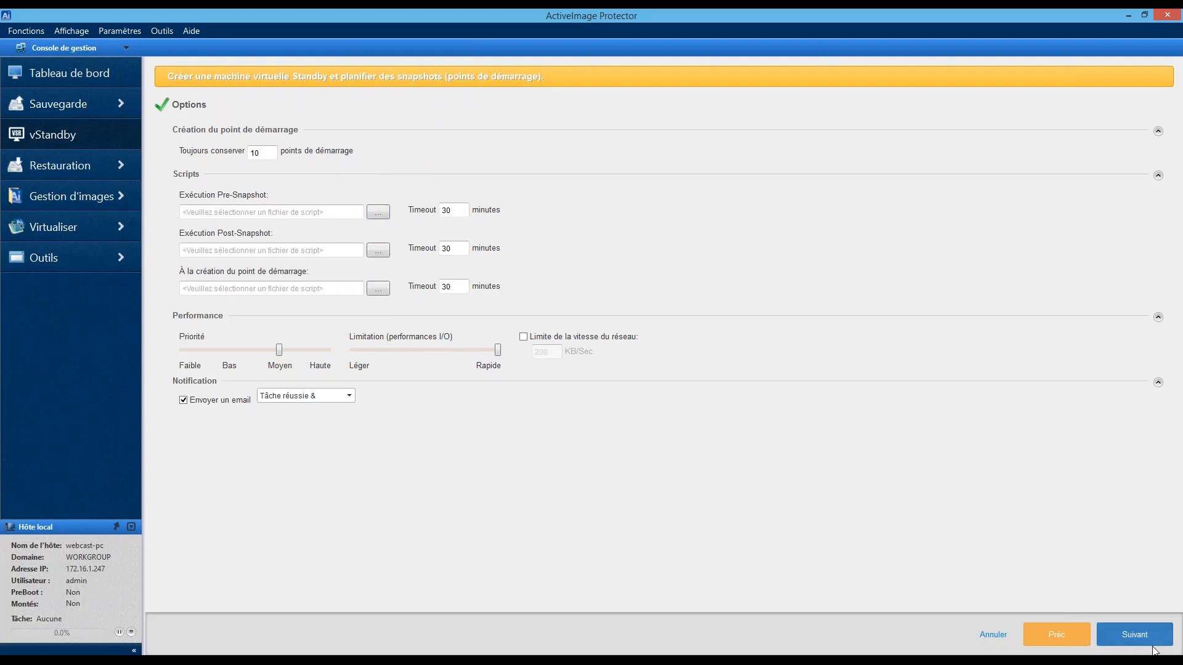
click(1134, 634)
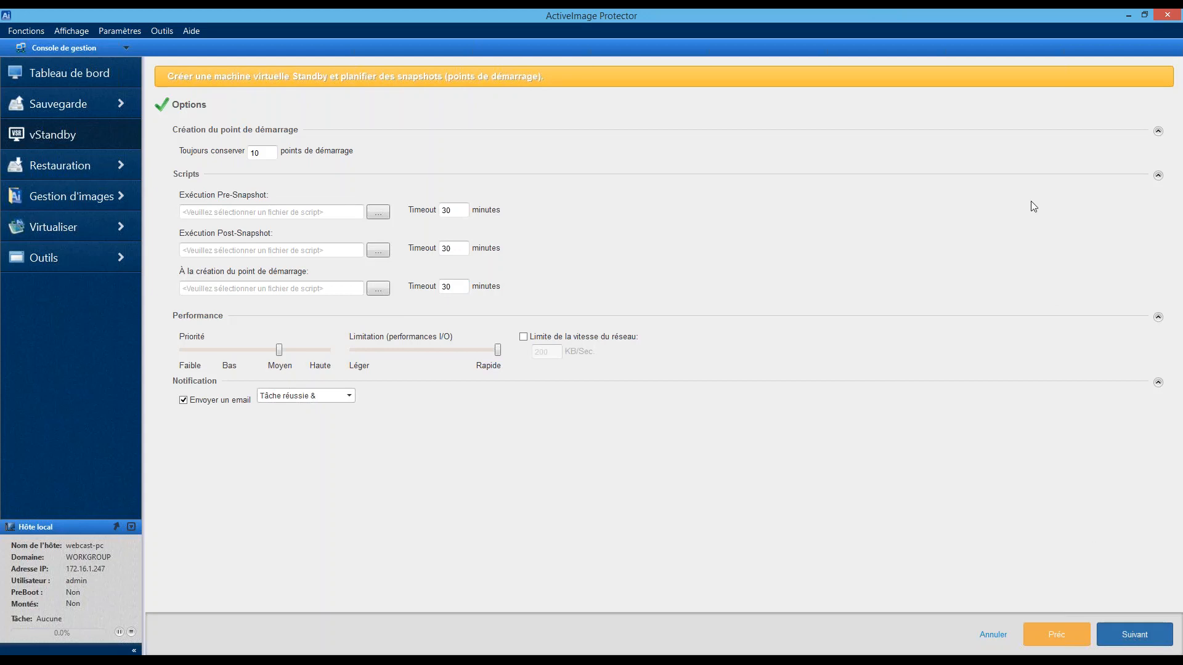
click(1126, 13)
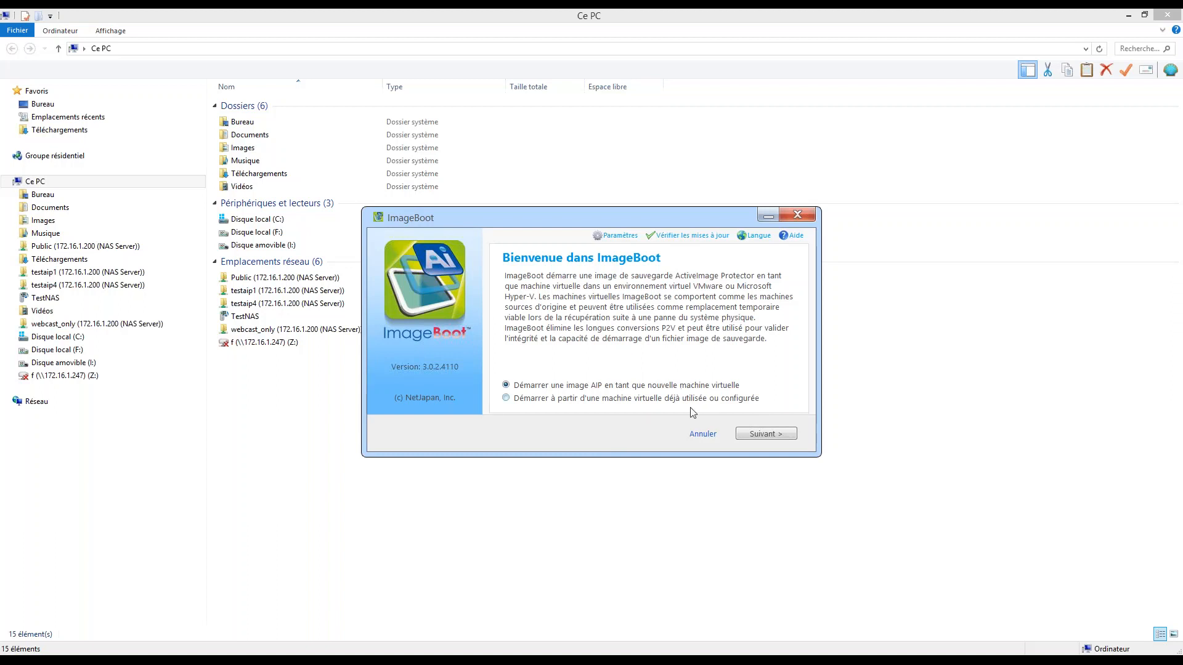
click(742, 433)
click(745, 436)
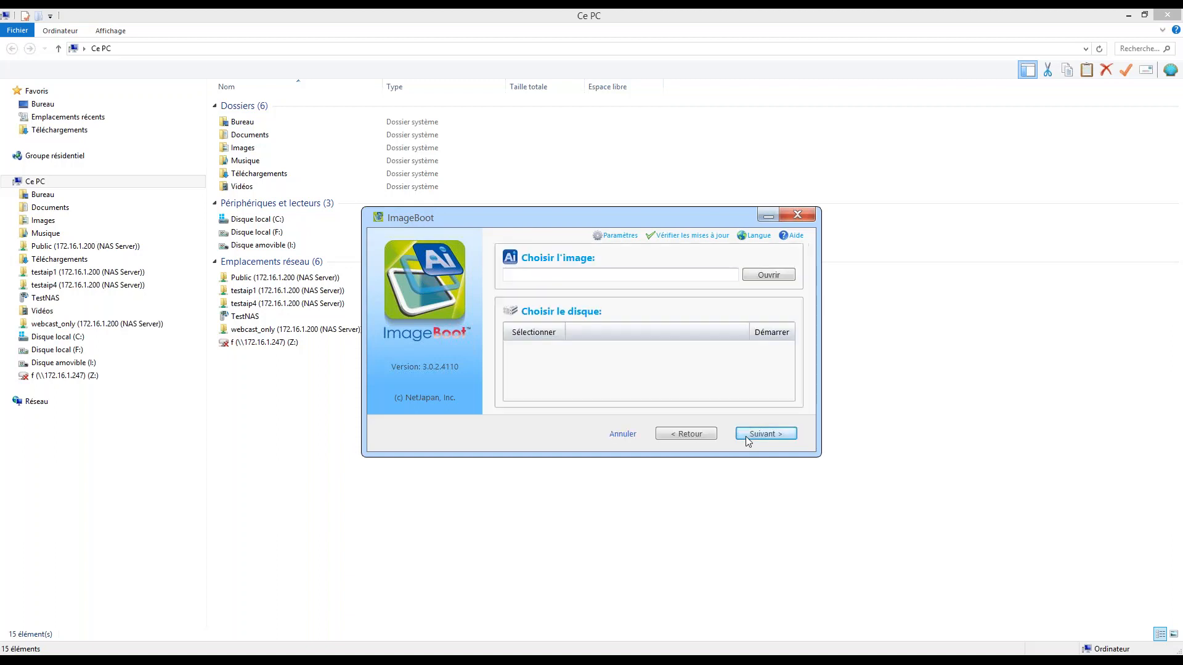
click(751, 275)
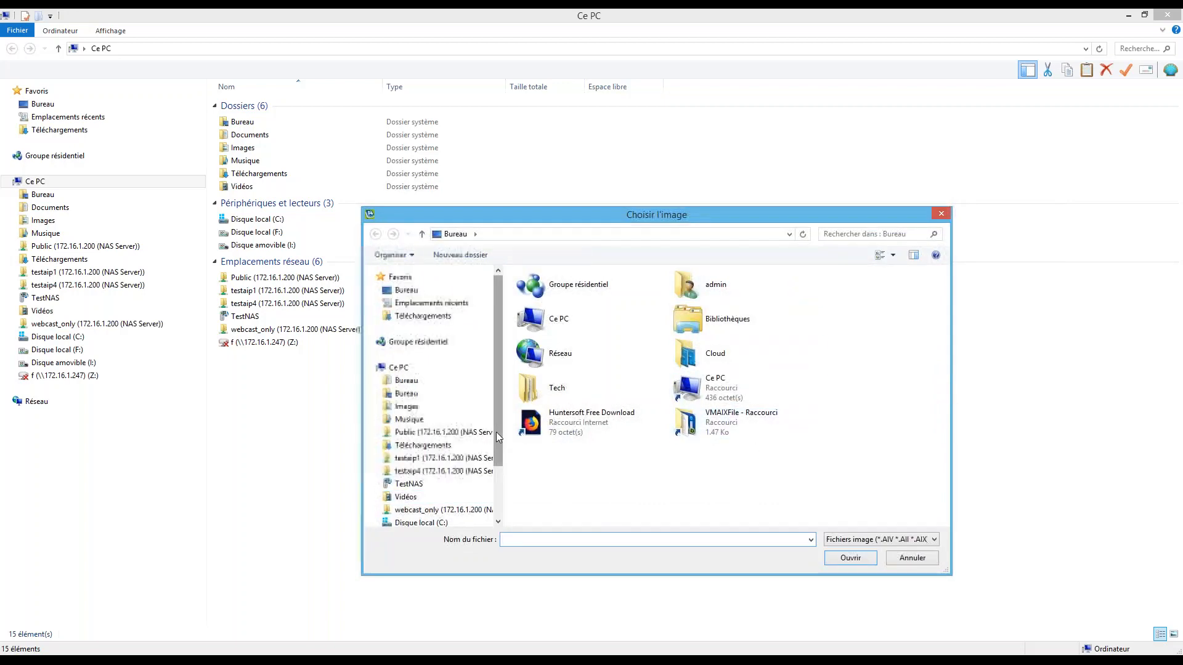
drag(496, 431, 494, 496)
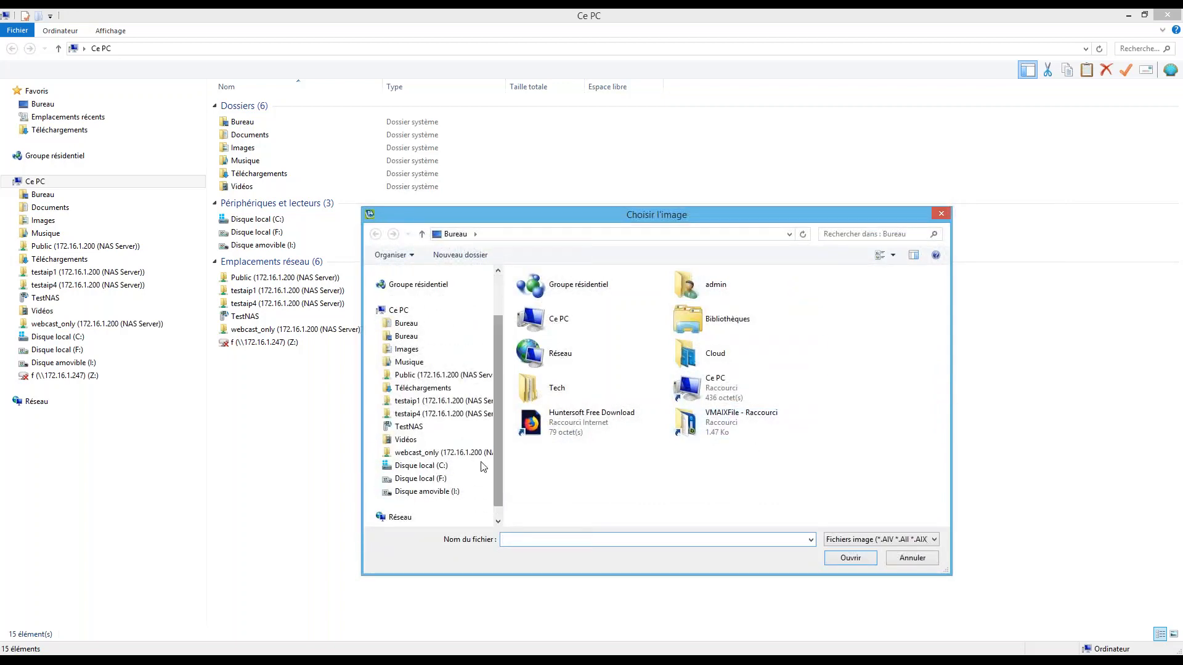
click(437, 414)
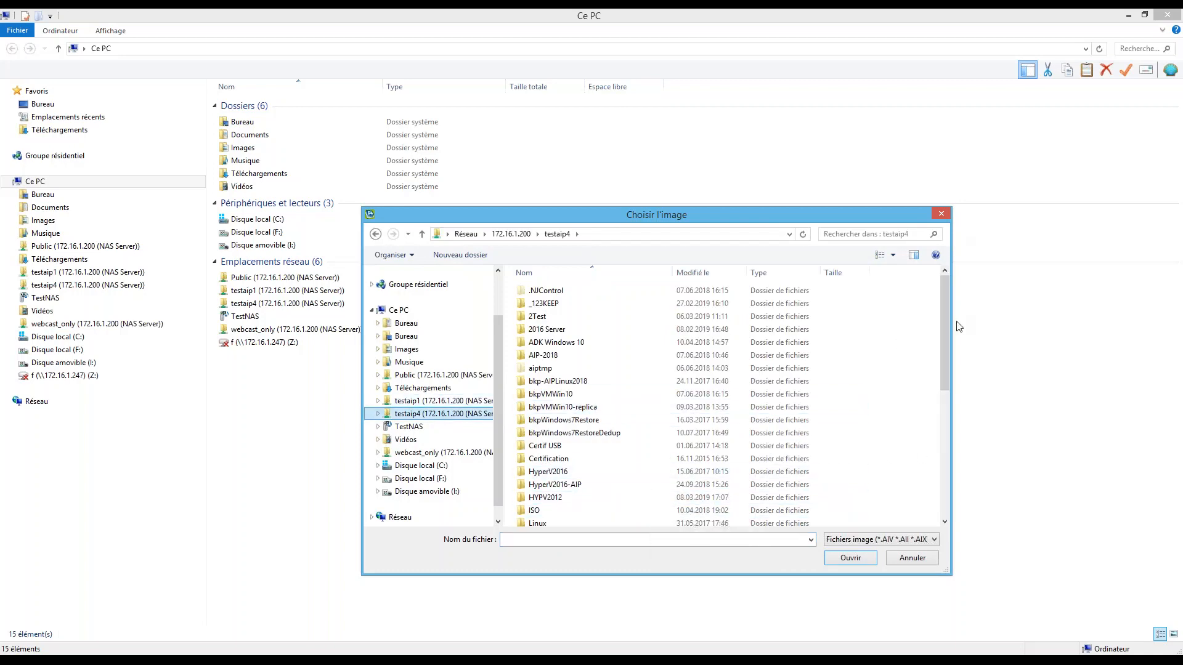
drag(942, 331, 927, 475)
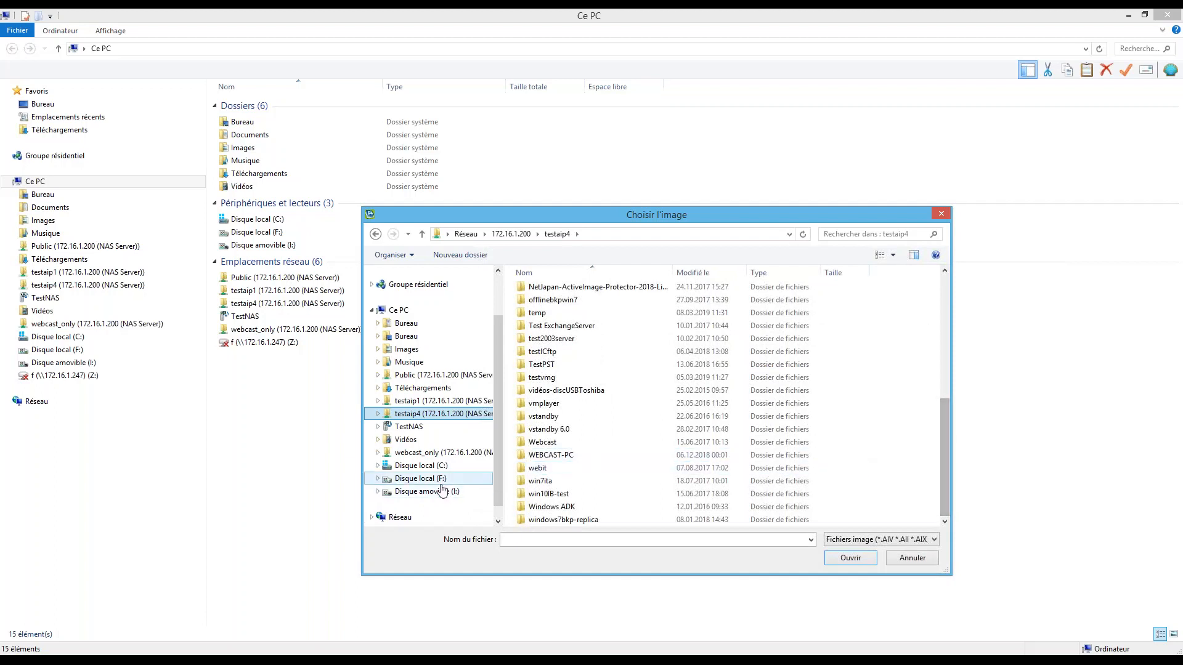
click(421, 479)
double_click(571, 303)
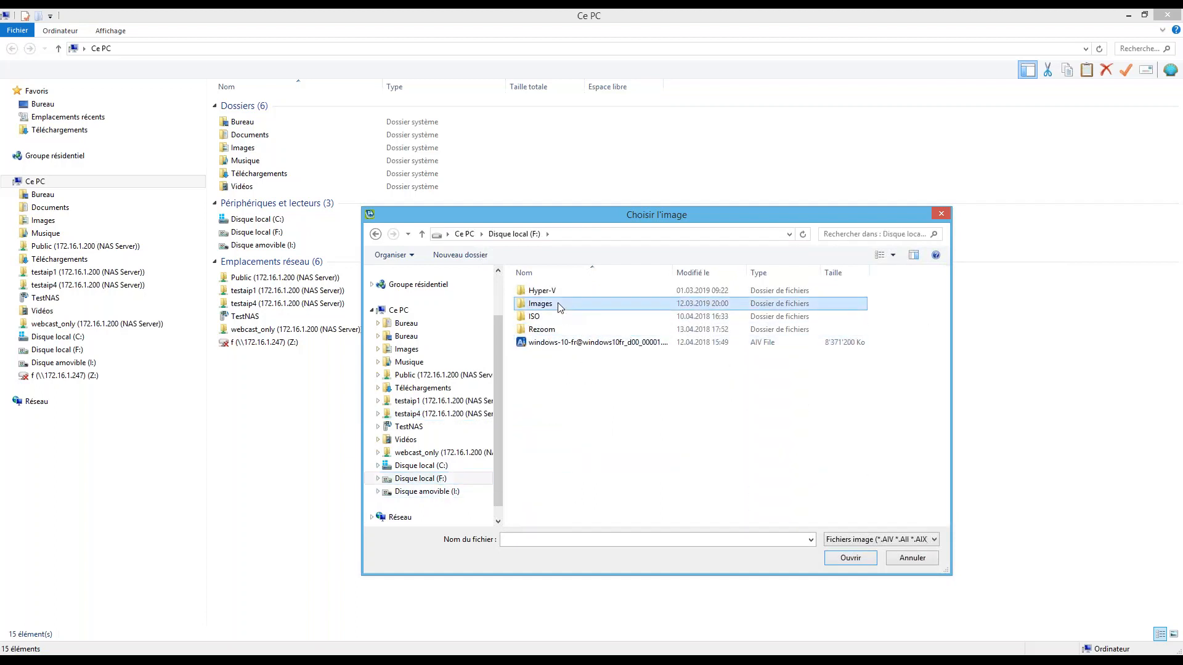
double_click(572, 304)
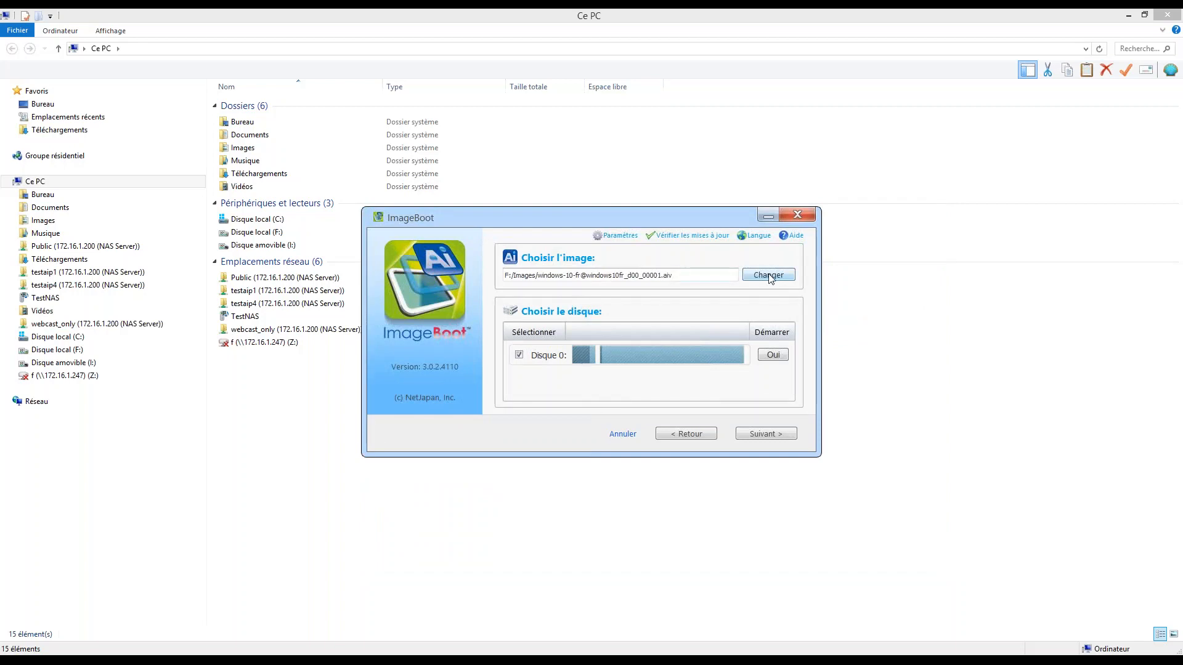
click(769, 278)
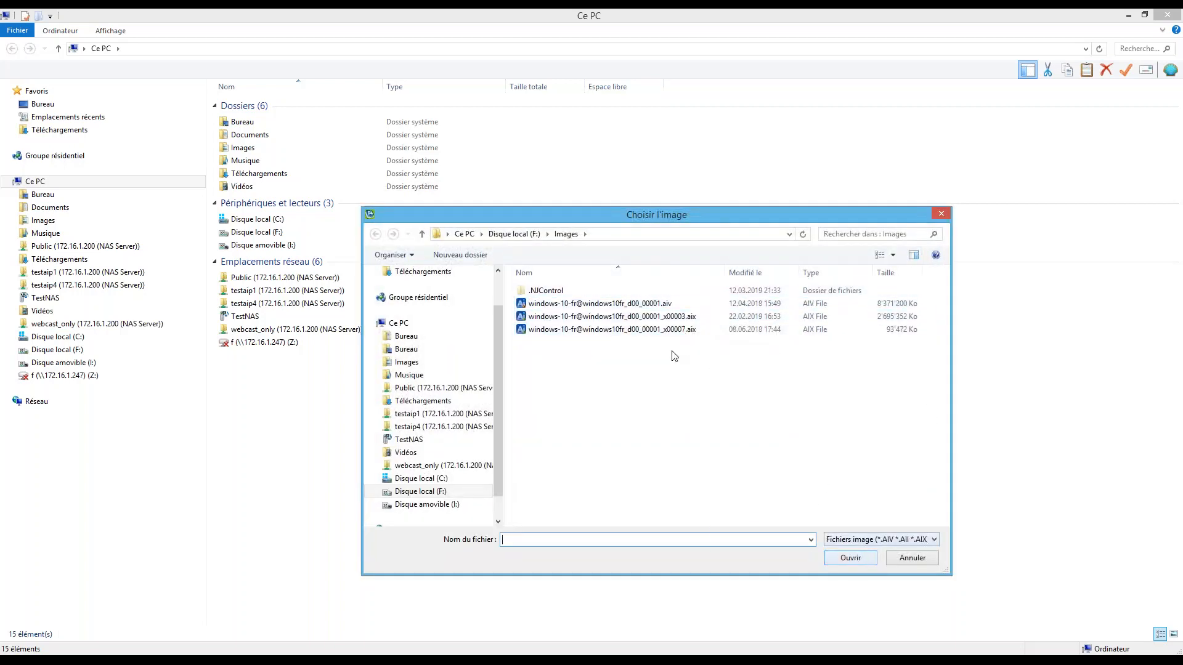
double_click(637, 304)
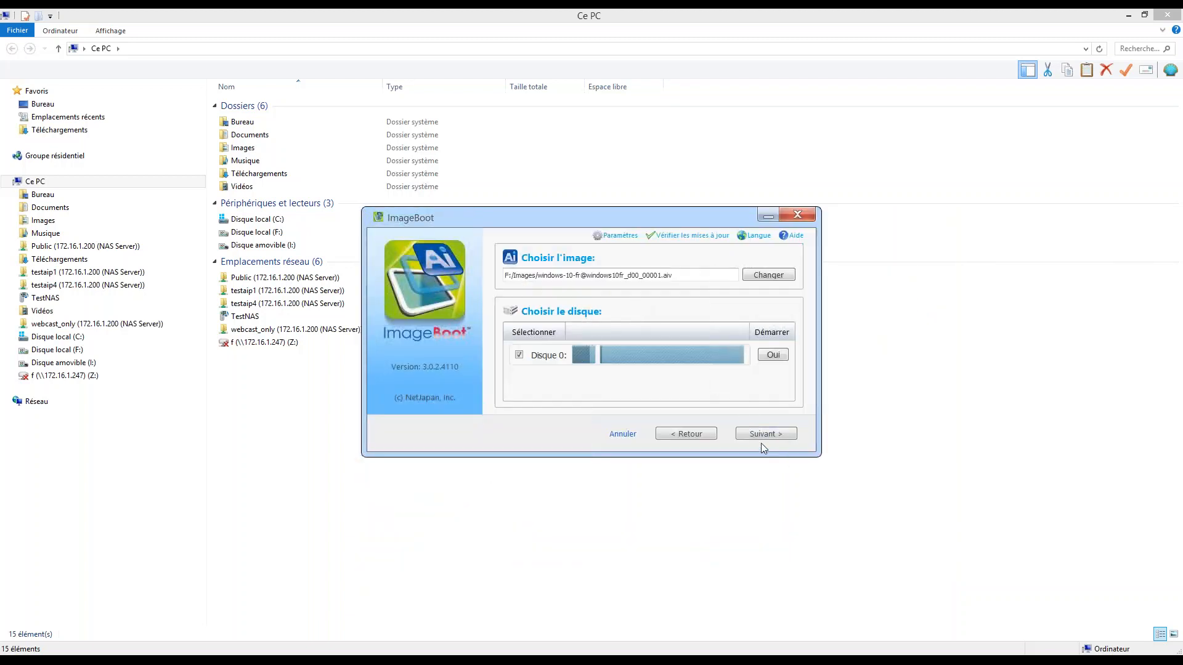
Step: Check the AIX file location in the ImageBoot settings, keep it as is, and continue to the virtual machine settings
click(612, 236)
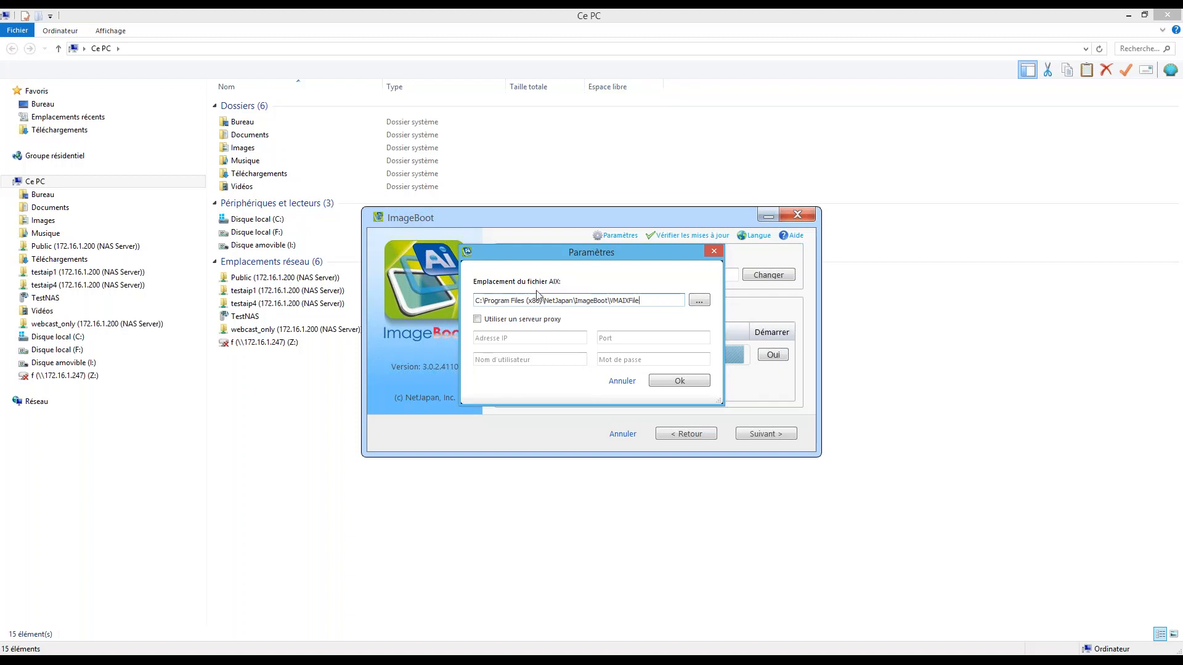
drag(645, 298, 448, 311)
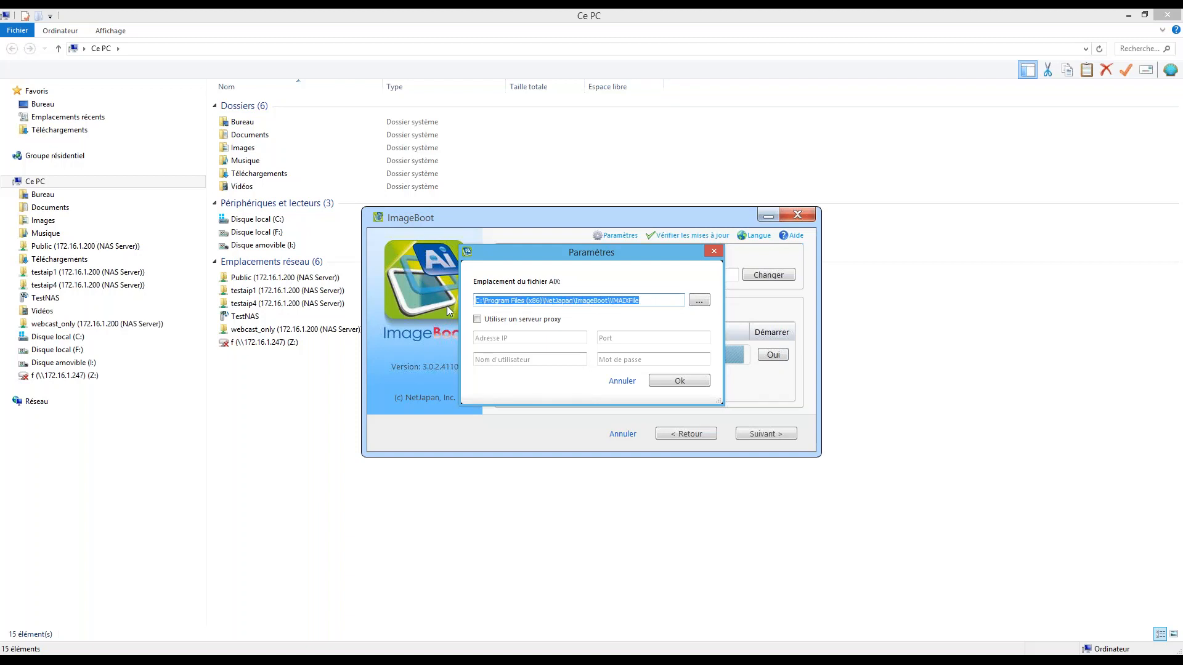
click(680, 381)
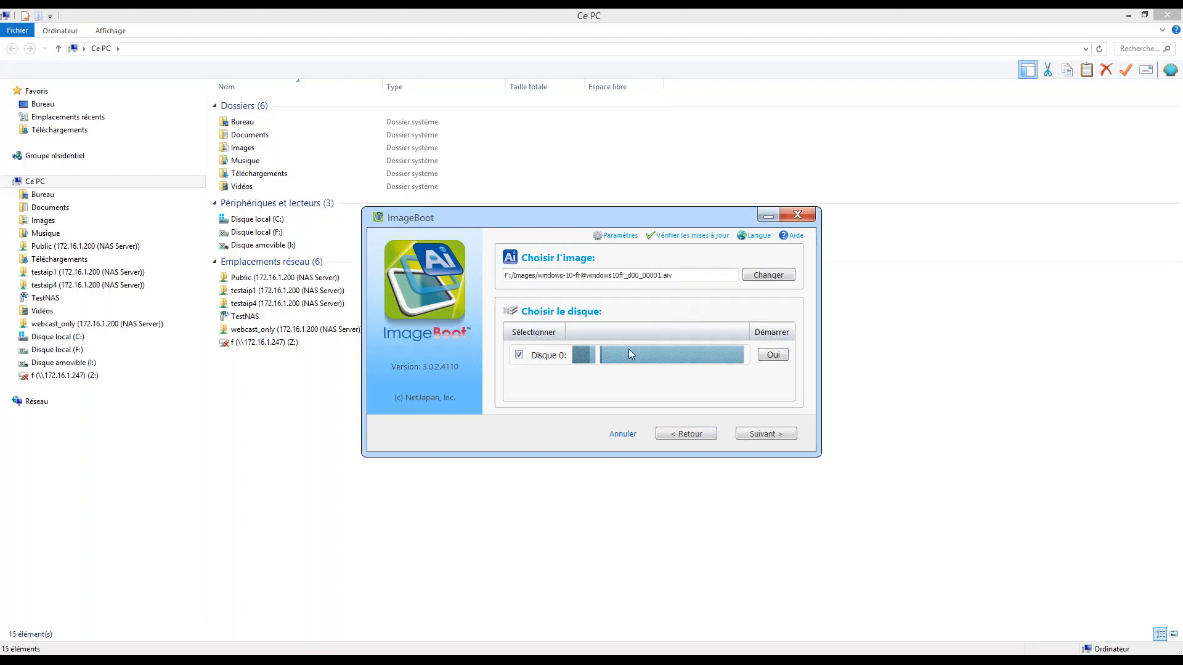
click(761, 435)
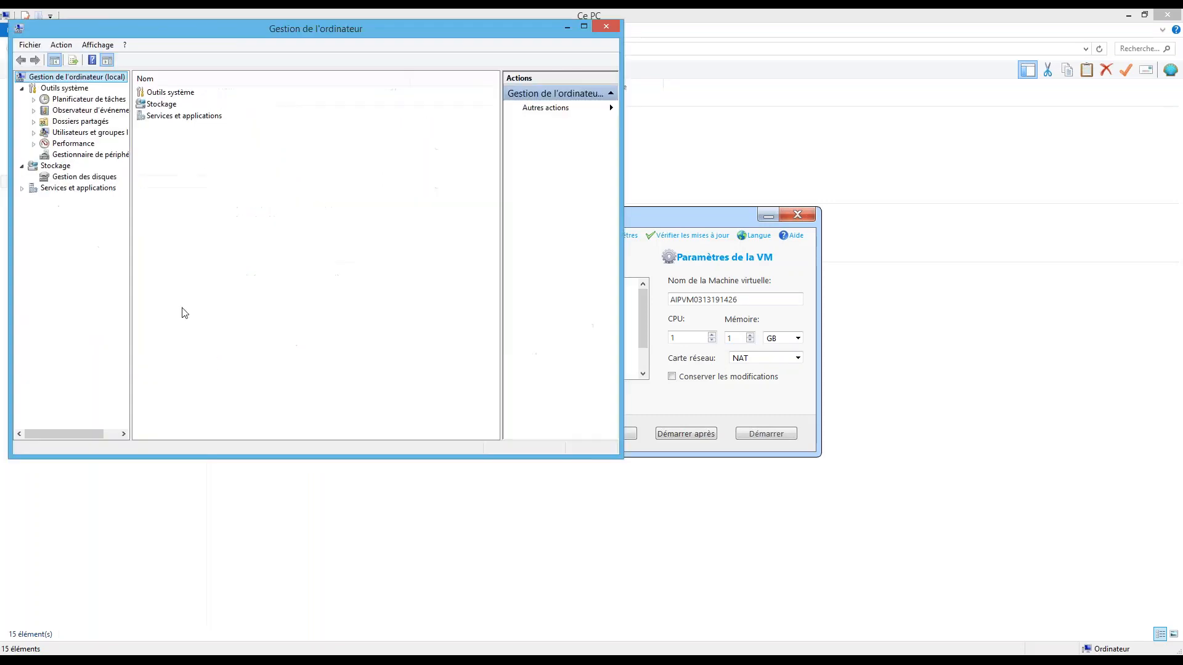
Step: Open Windows disk management and examine the partitions of Disk 3, selecting its 126.46 GB partition
click(74, 177)
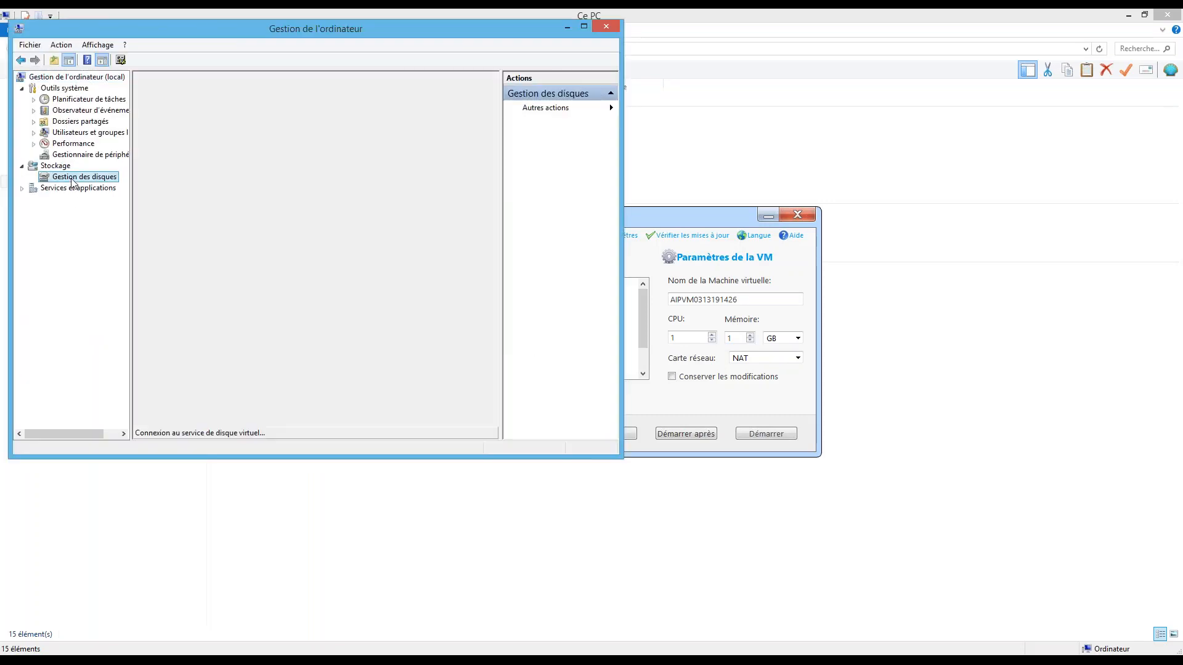
click(678, 393)
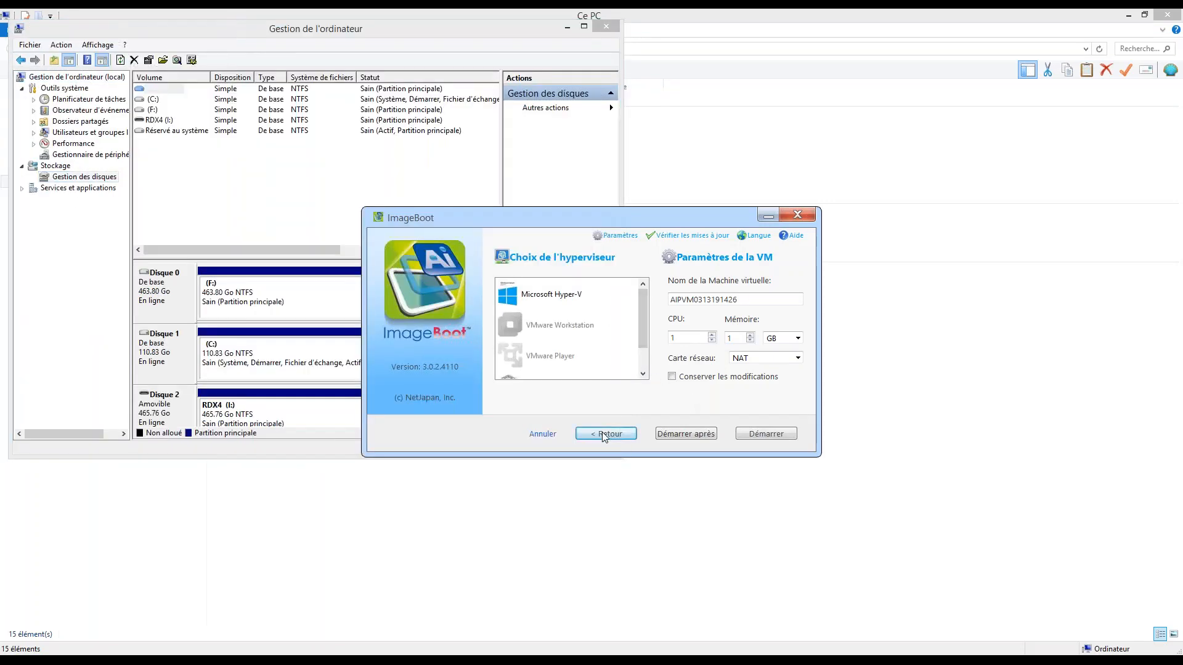
click(286, 202)
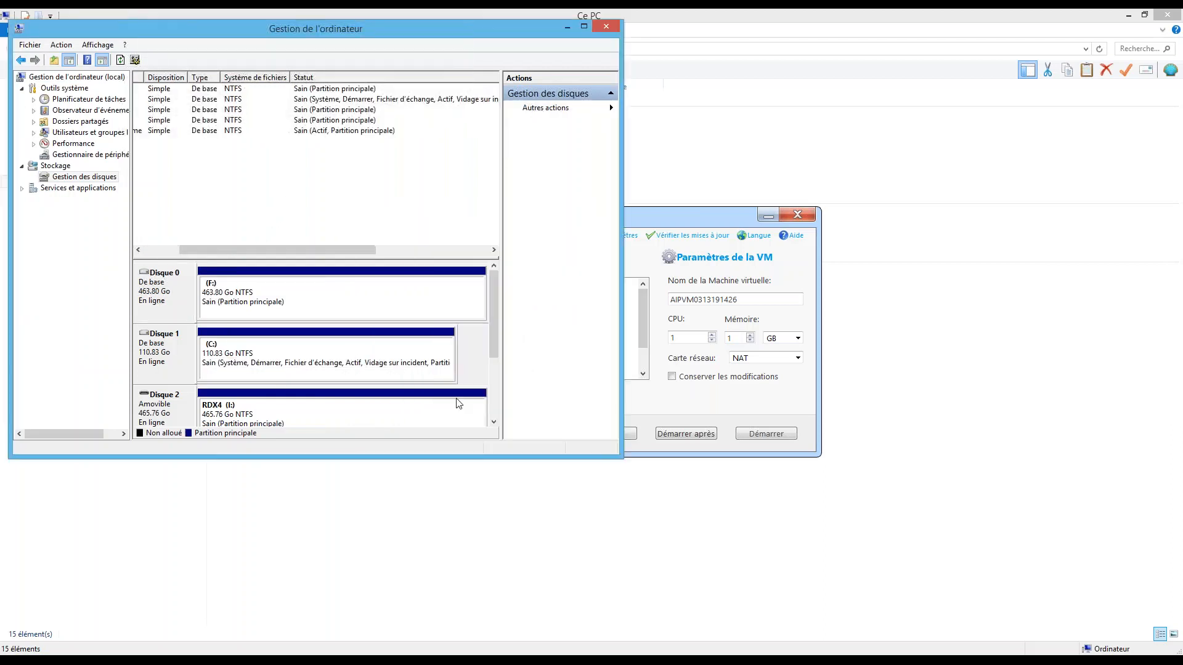
click(493, 379)
drag(492, 379, 492, 422)
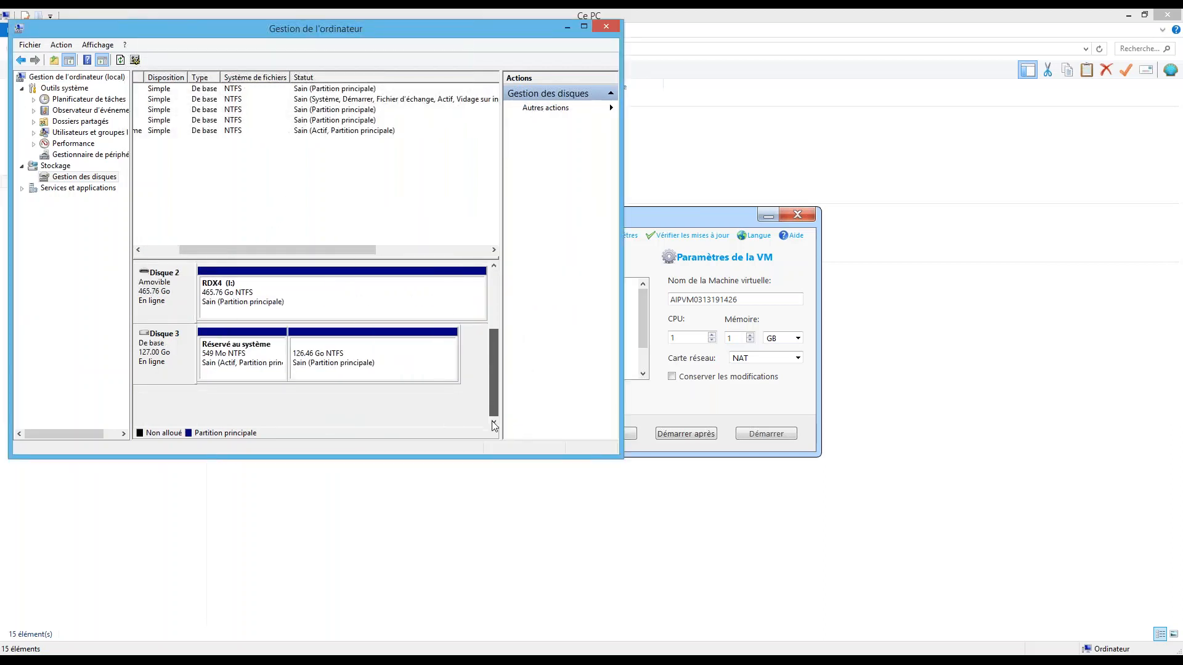
click(362, 366)
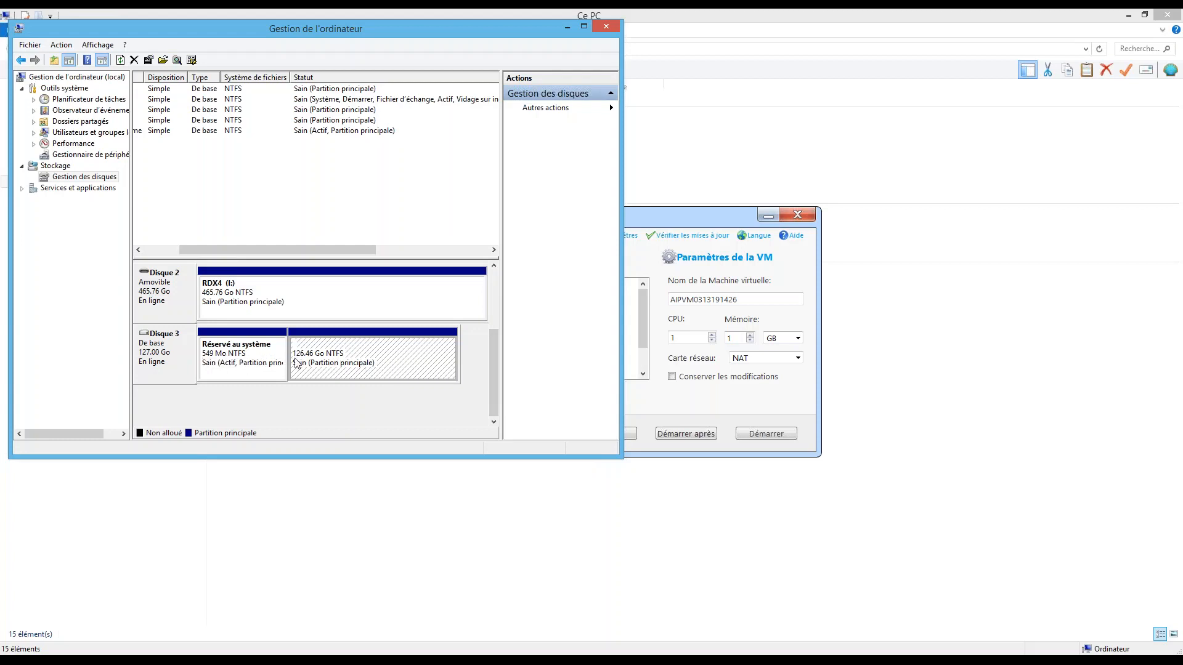
Step: Select Microsoft Hyper-V as ImageBoot's hypervisor and view the commands available for the 126.46 GB partition on Disk 3
drag(666, 219, 835, 191)
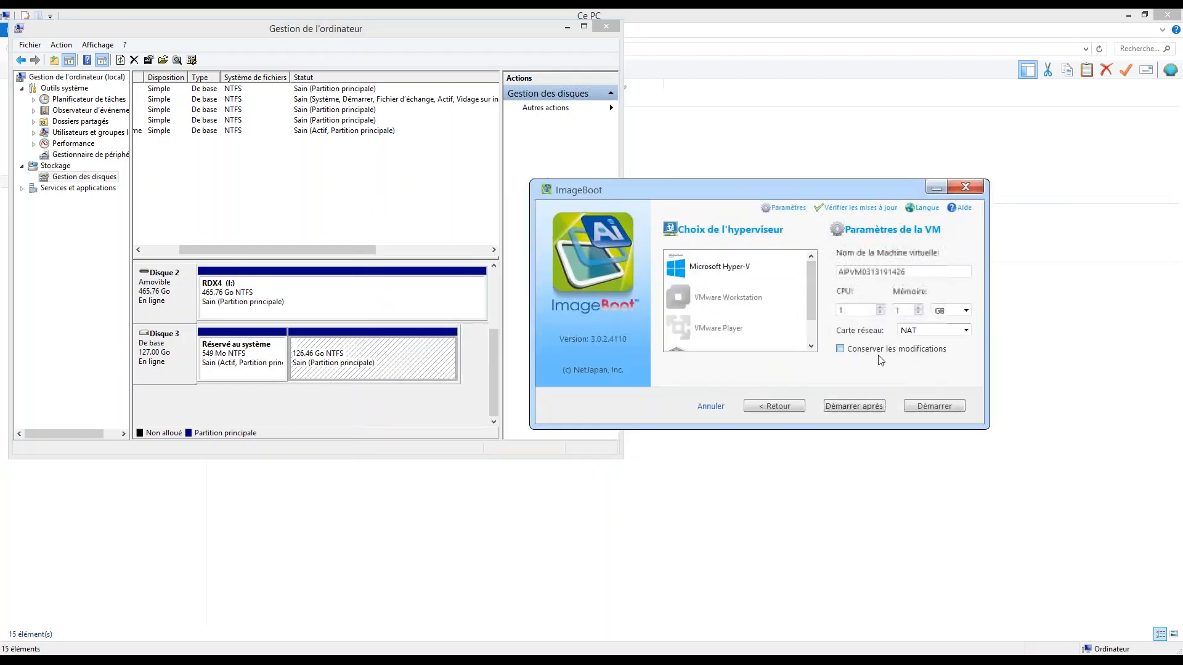
click(740, 272)
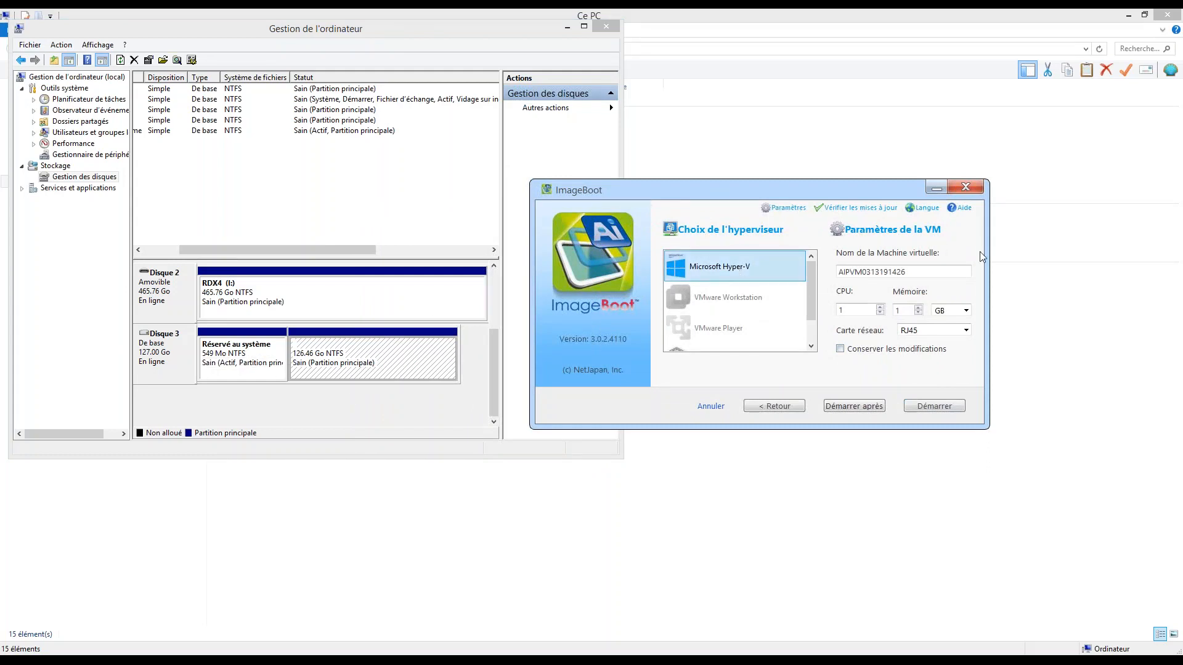
right_click(333, 359)
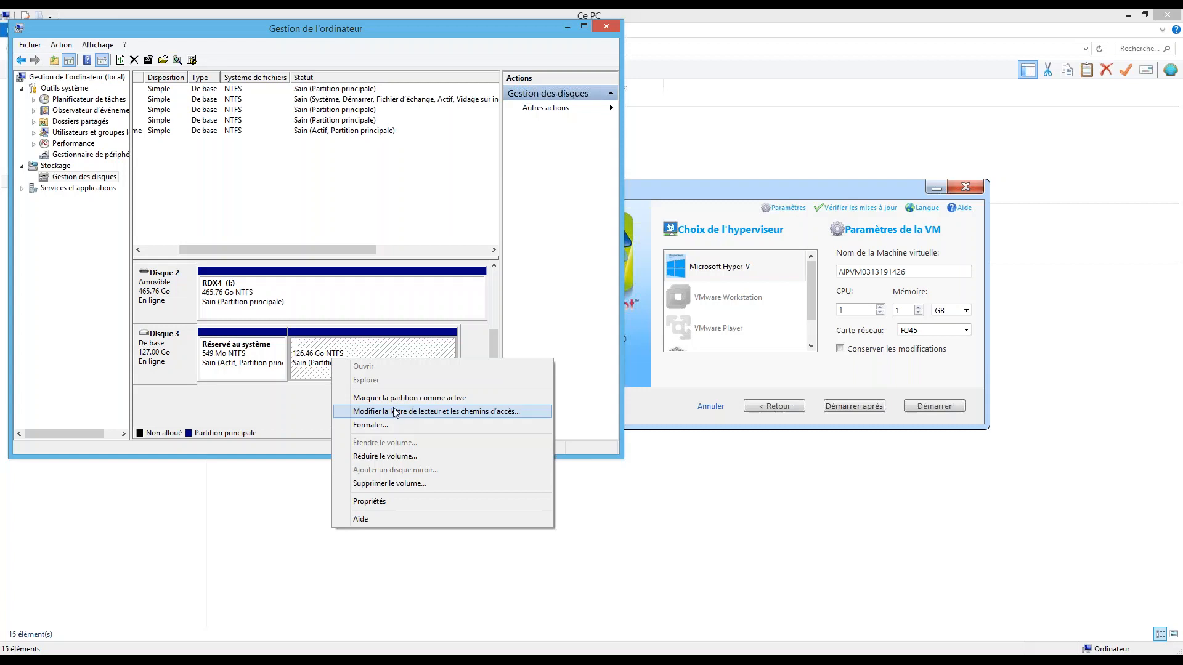
click(716, 195)
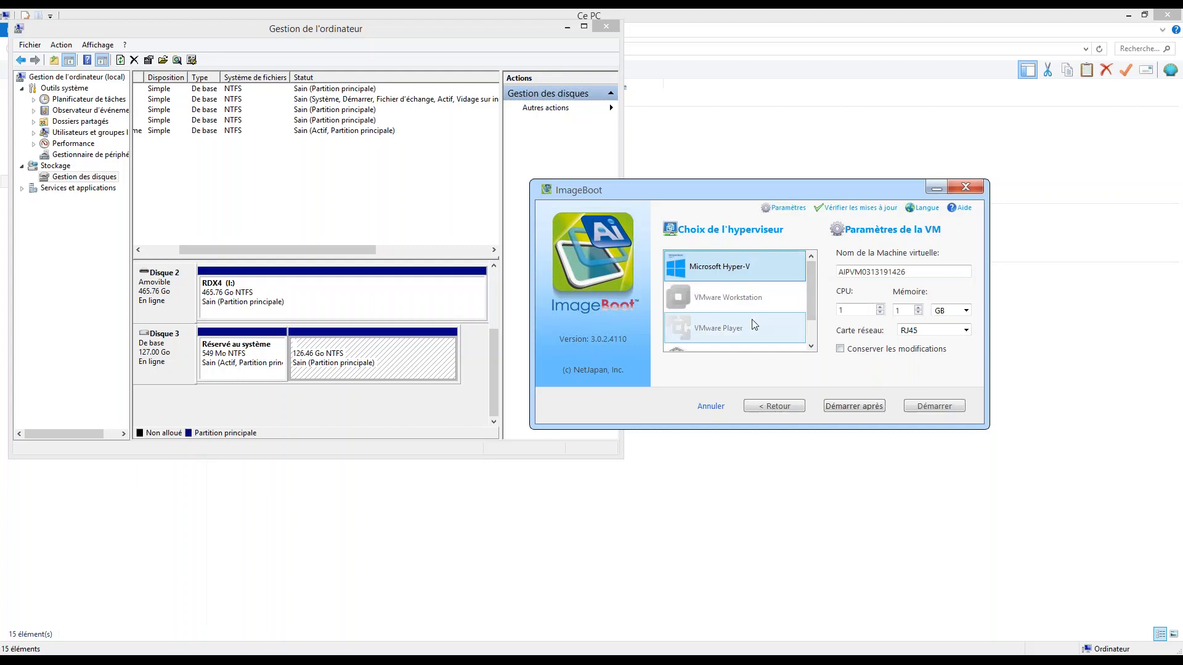
Step: Review the hypervisor choices in ImageBoot, from Microsoft Hyper-V through VMware Workstation and VMware Player to Oracle VirtualBox
scroll(754, 325, down, 1)
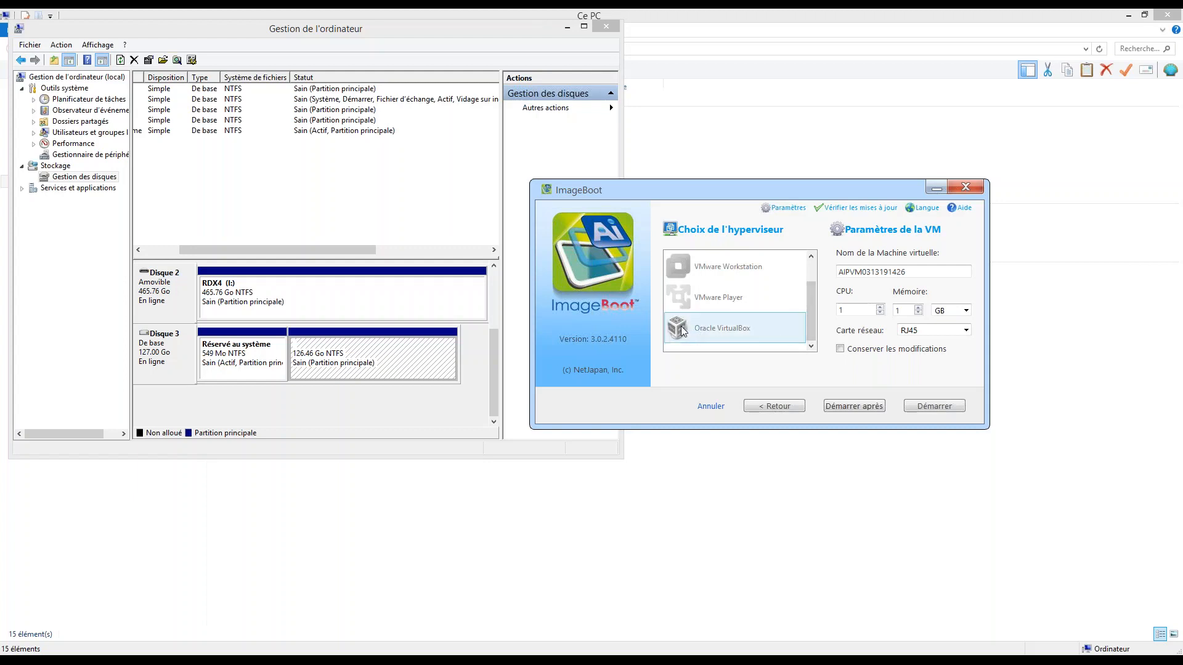
scroll(726, 297, up, 1)
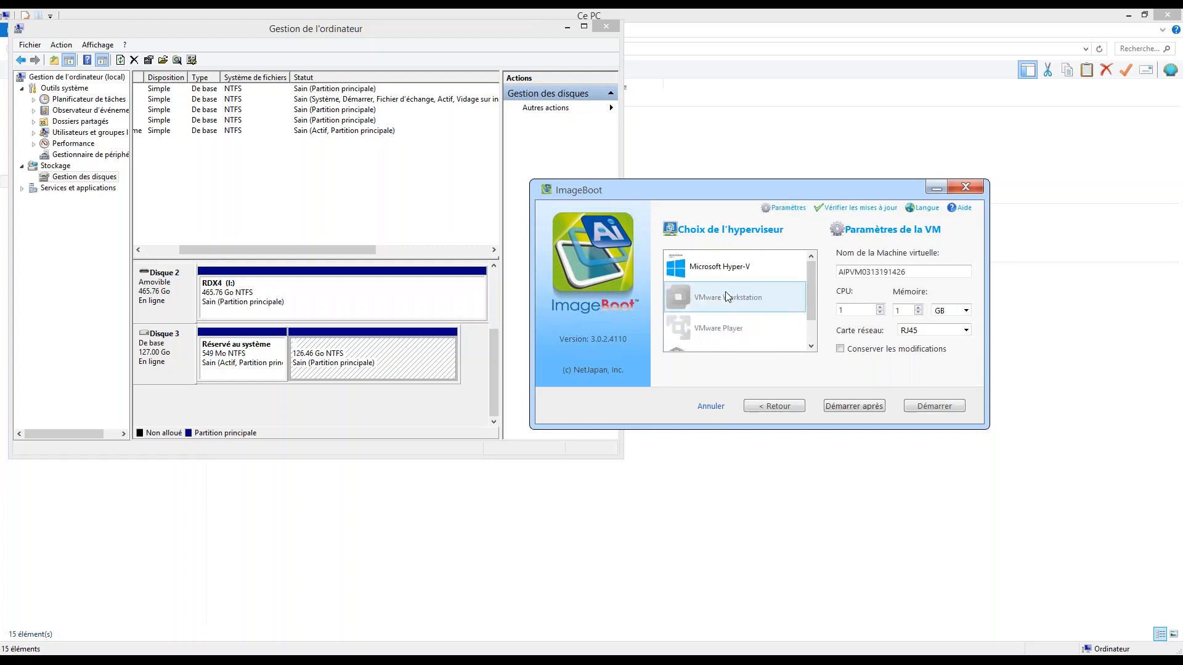
scroll(708, 320, down, 1)
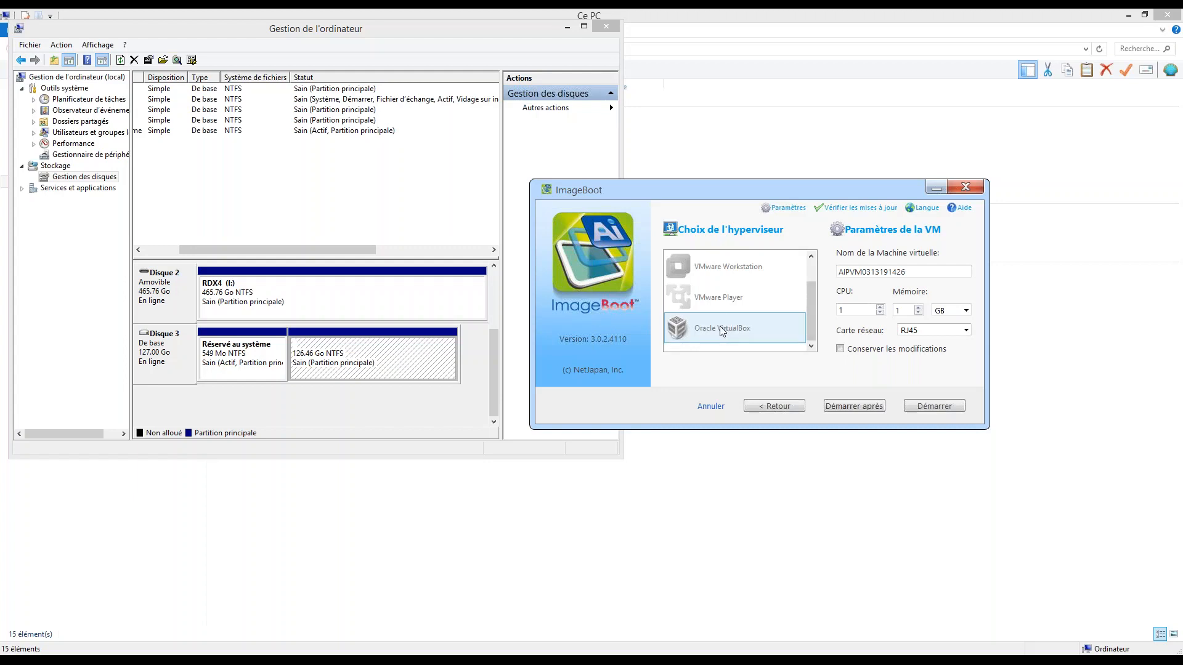
scroll(722, 325, up, 1)
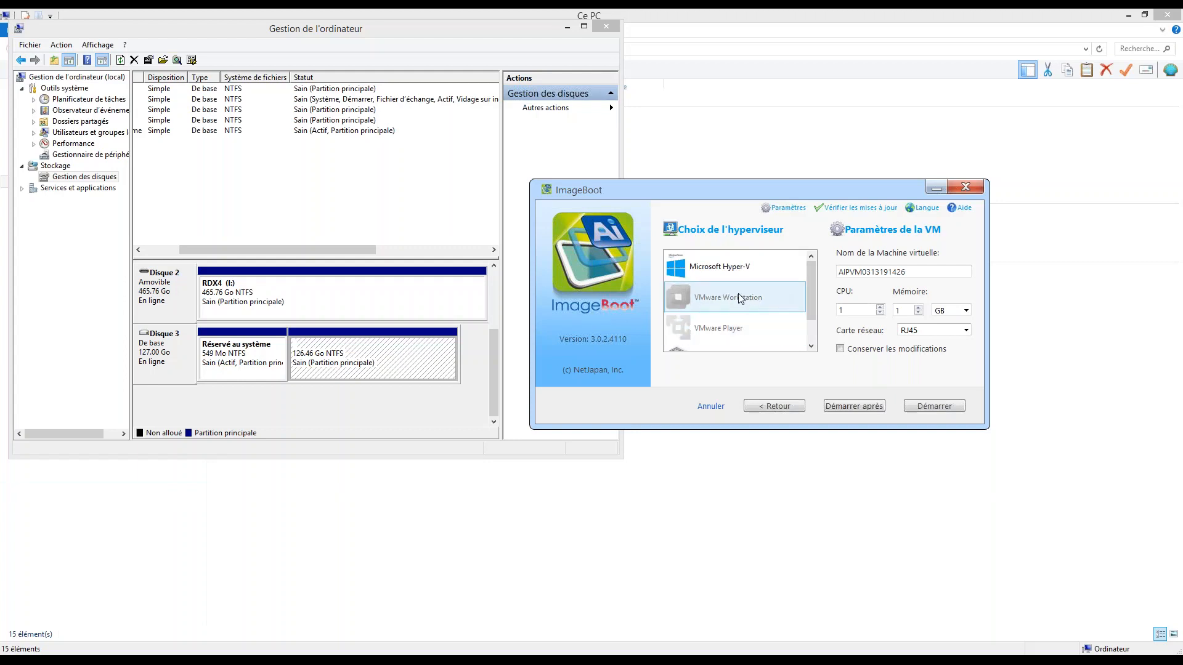
Step: Look through the available hypervisors once more and choose Microsoft Hyper-V for the virtual machine
scroll(757, 333, down, 1)
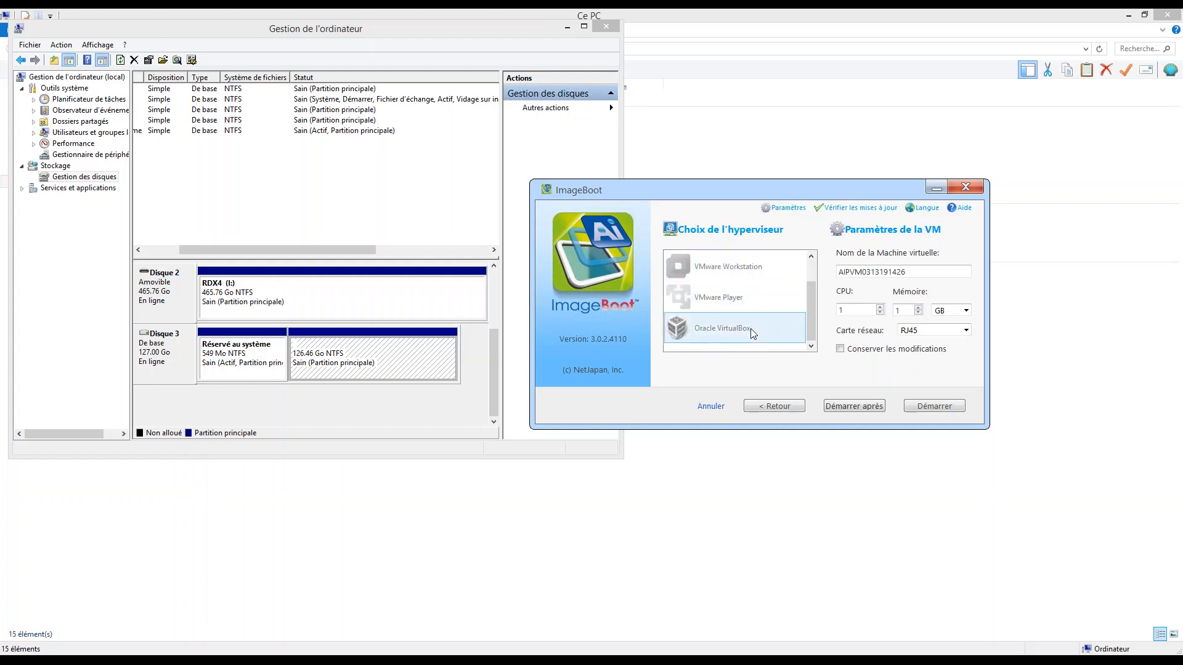
scroll(739, 310, up, 1)
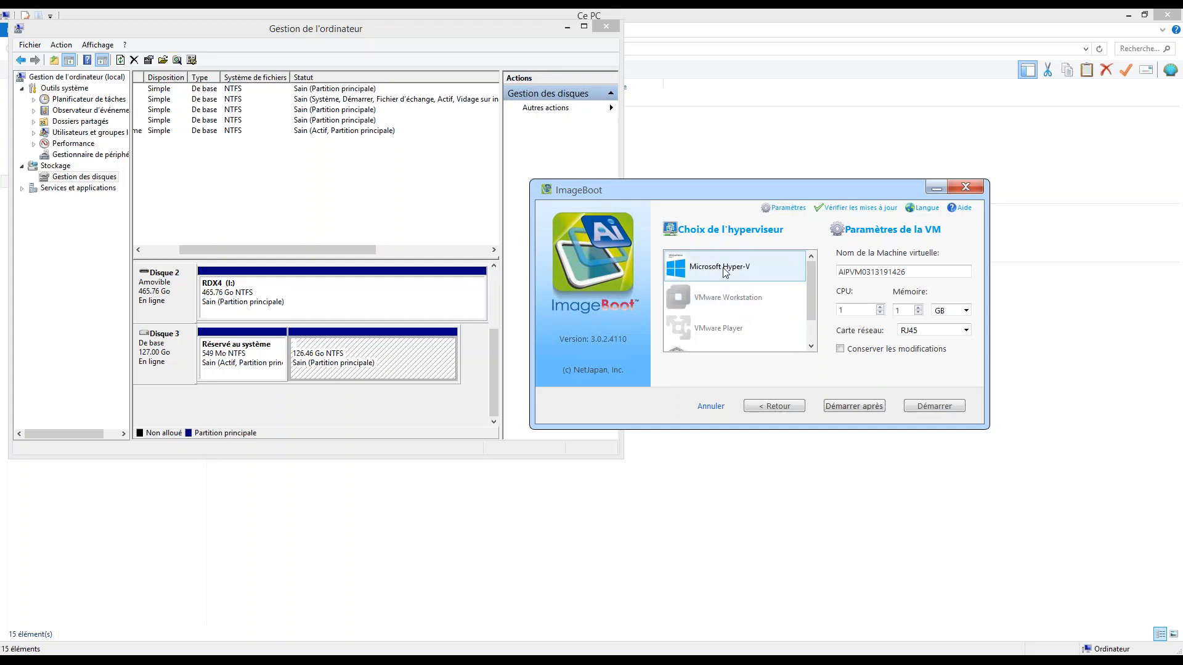
scroll(748, 333, down, 1)
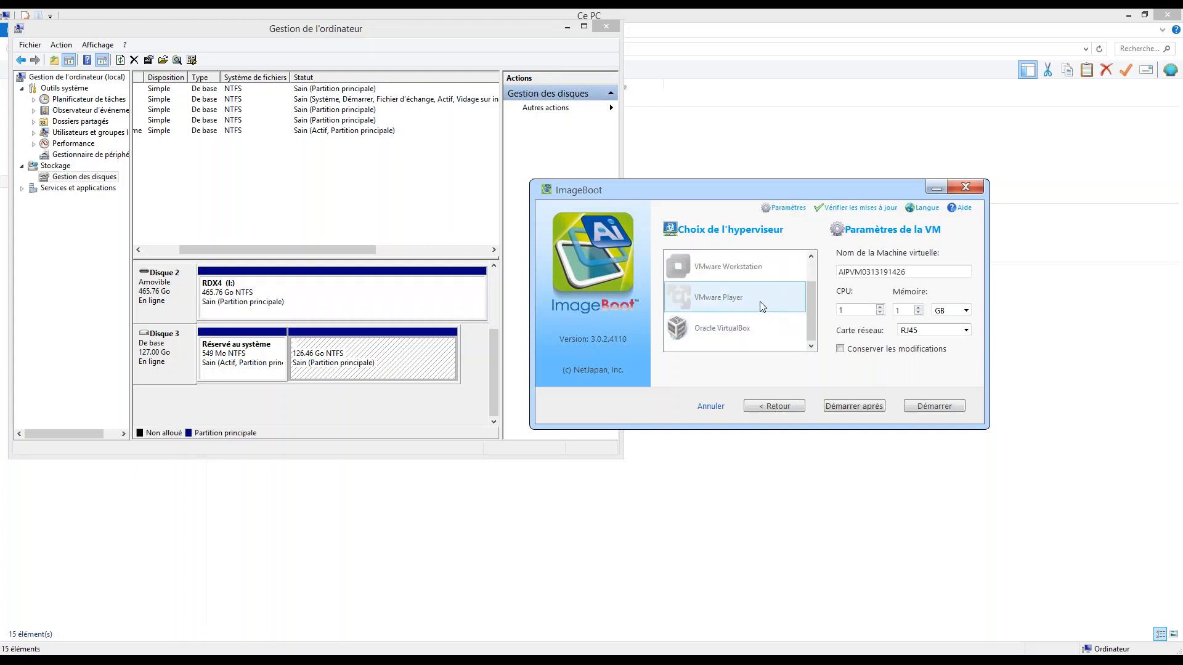
scroll(753, 297, up, 1)
click(739, 268)
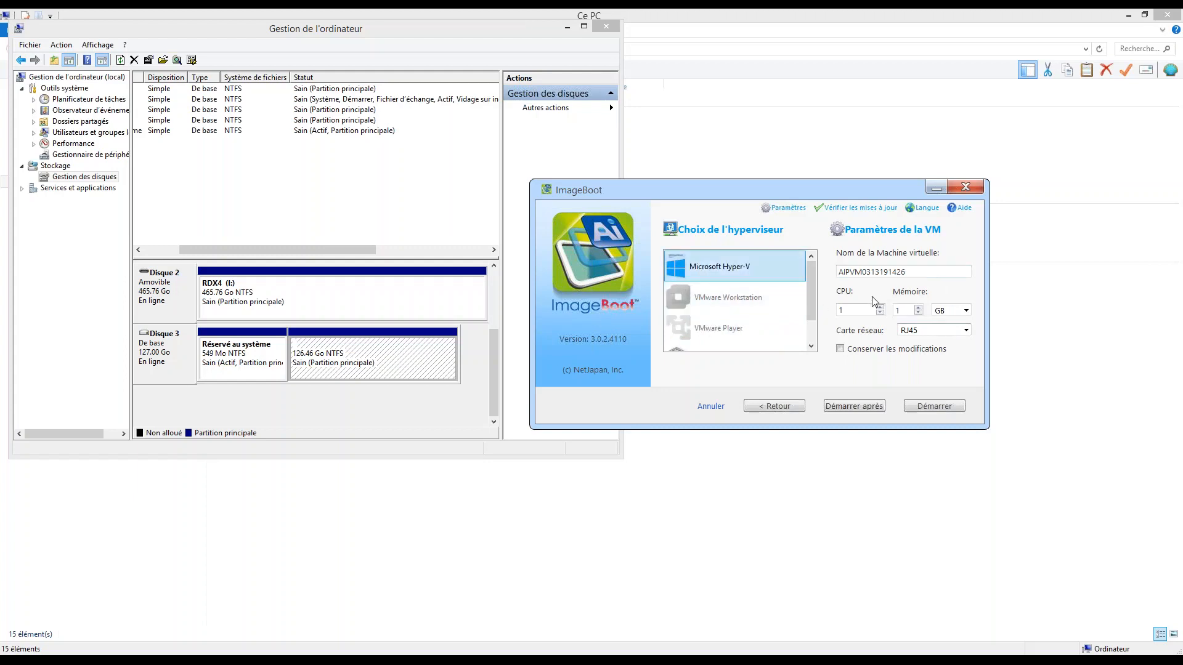
Step: Set the virtual machine's network card to Aucun, its CPU count to 2 and its memory to 2 GB
click(911, 327)
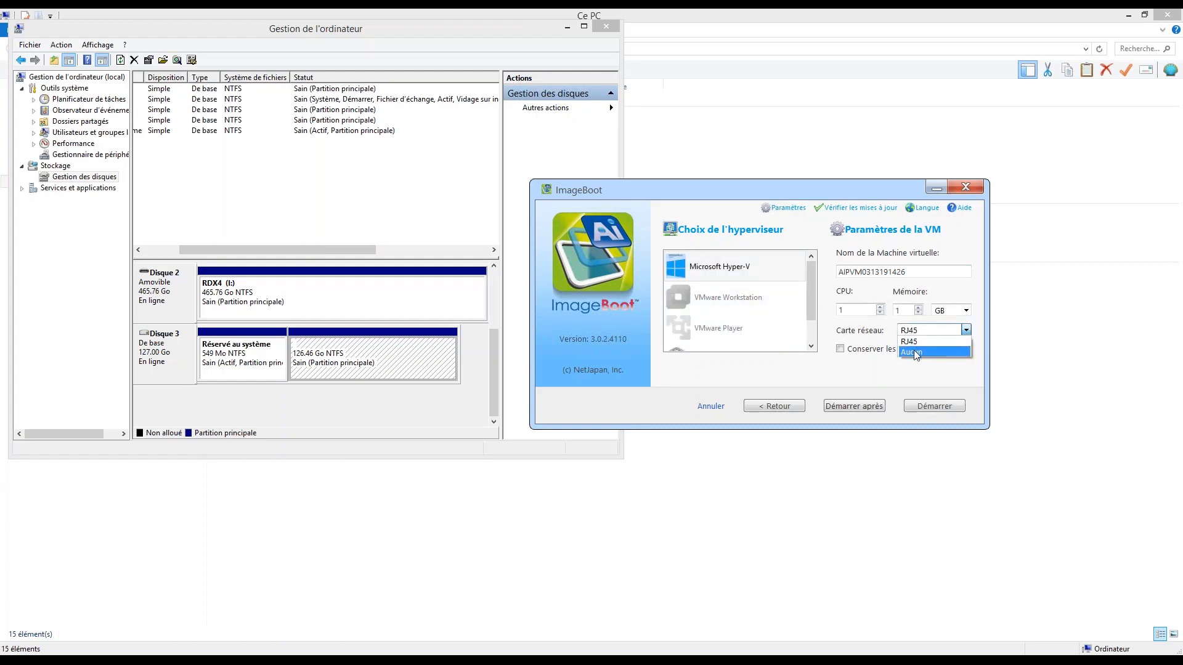
click(915, 348)
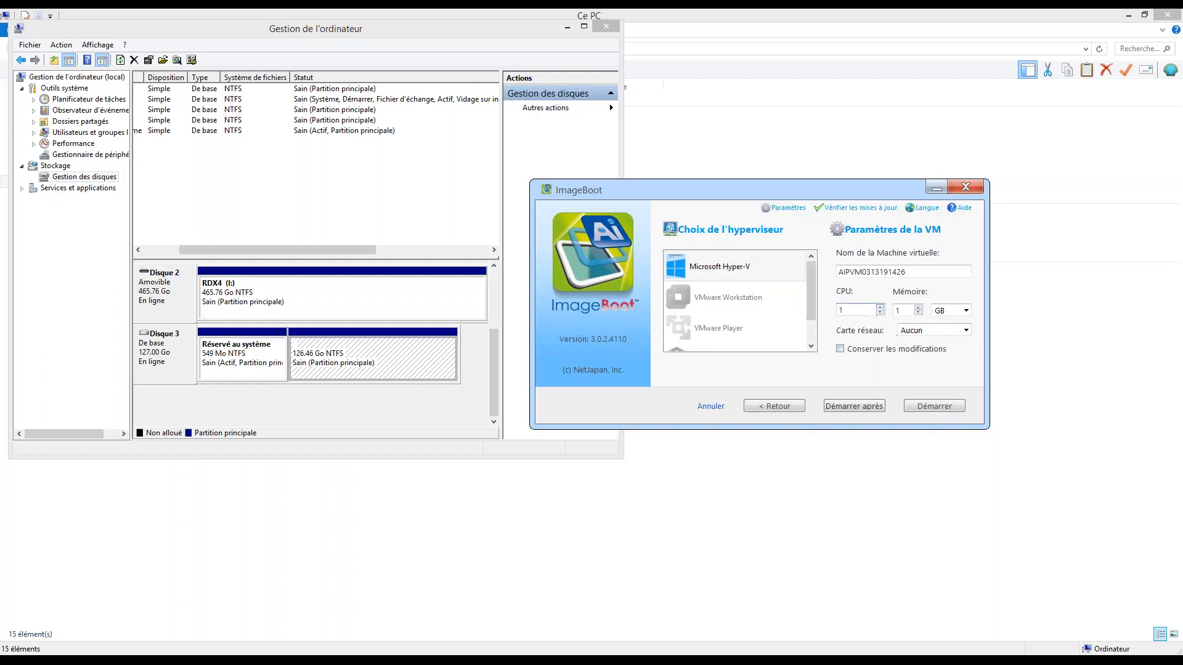
click(880, 307)
click(917, 307)
click(941, 272)
click(847, 407)
Step: Check the VMAIXFile folder in the ImageBoot AIX file location setting and leave the settings without changes
click(778, 208)
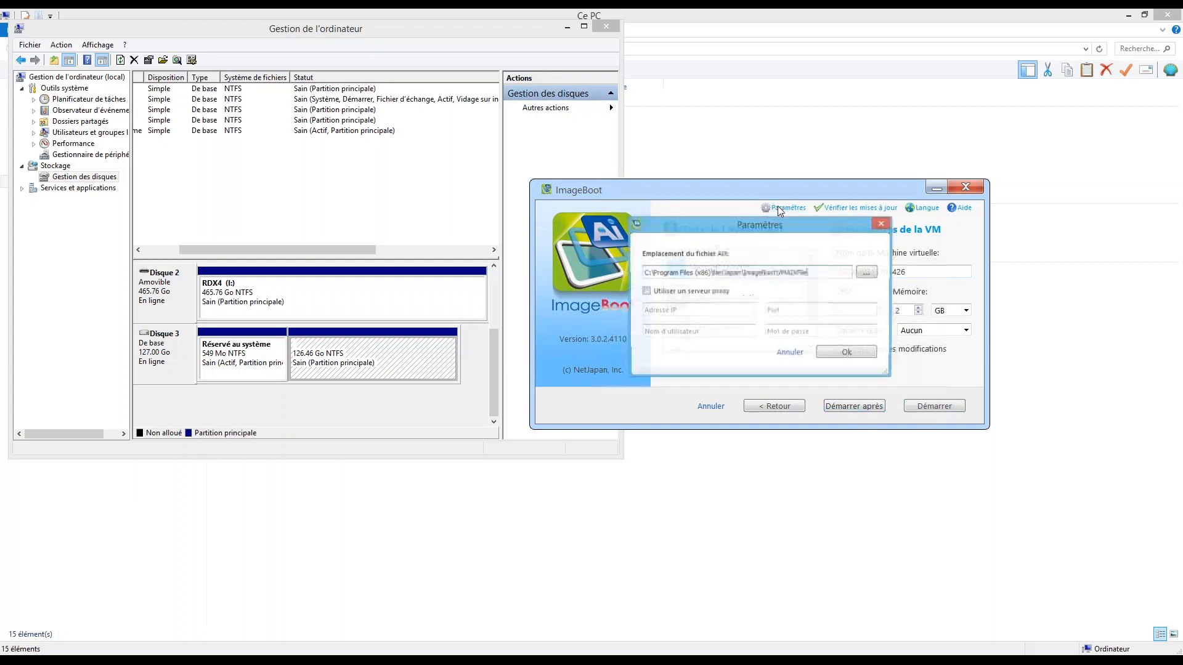
double_click(801, 271)
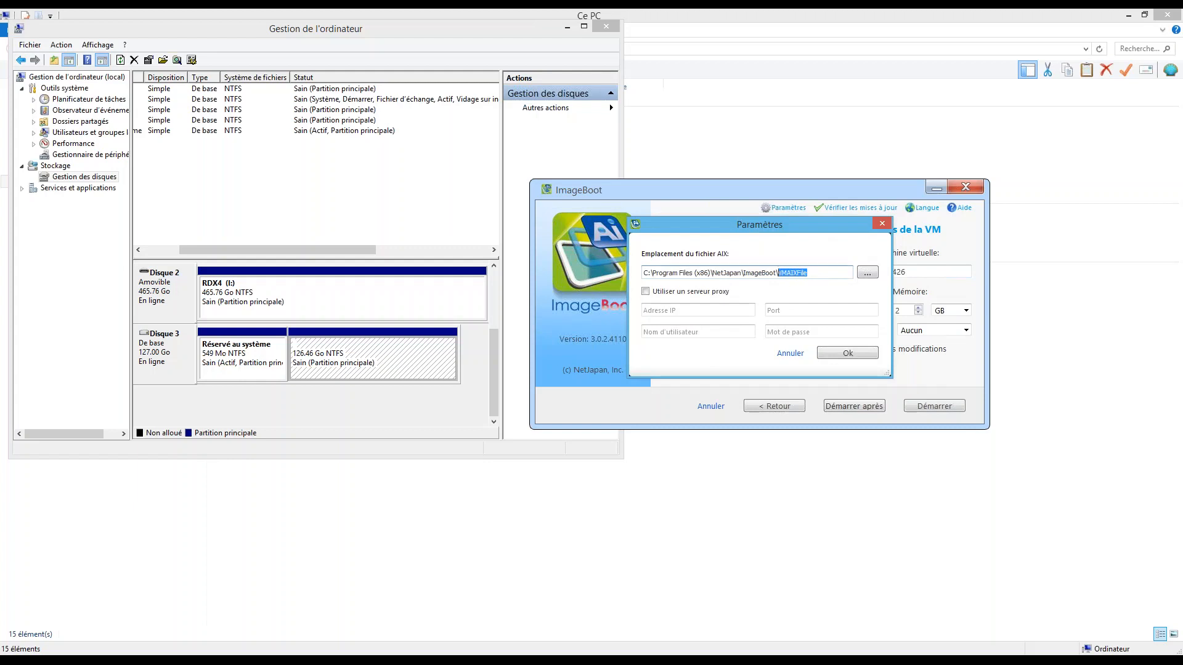
click(790, 353)
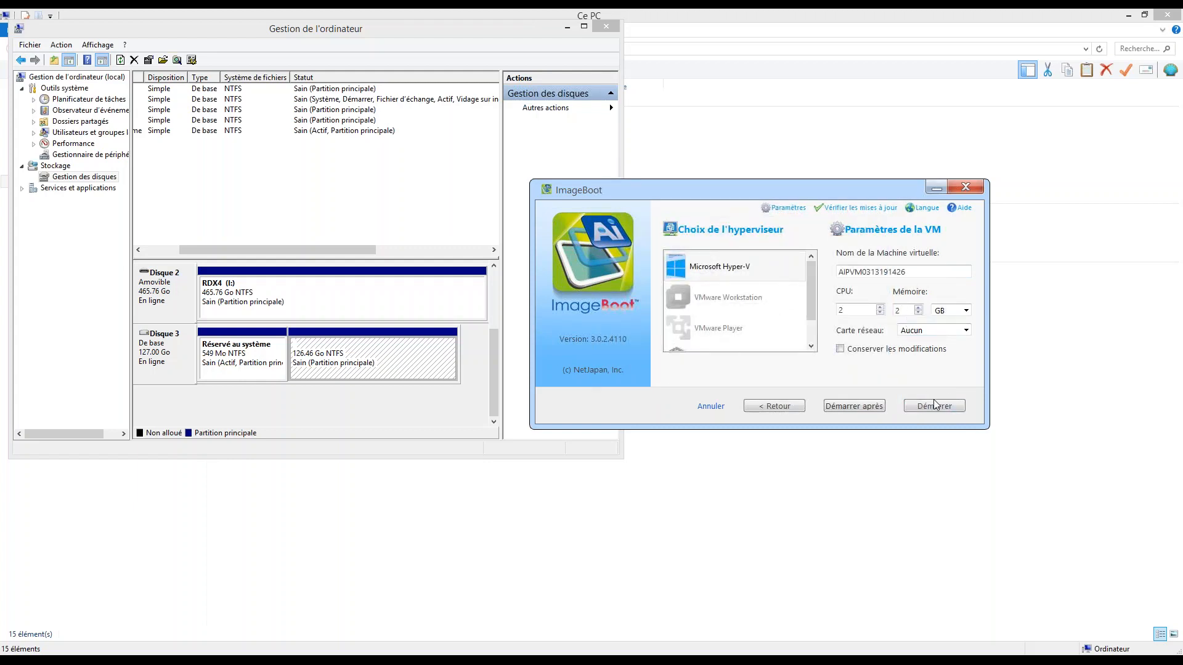
Step: Keep the memory at 2 GB and start the virtual machine
click(917, 313)
click(917, 306)
click(936, 406)
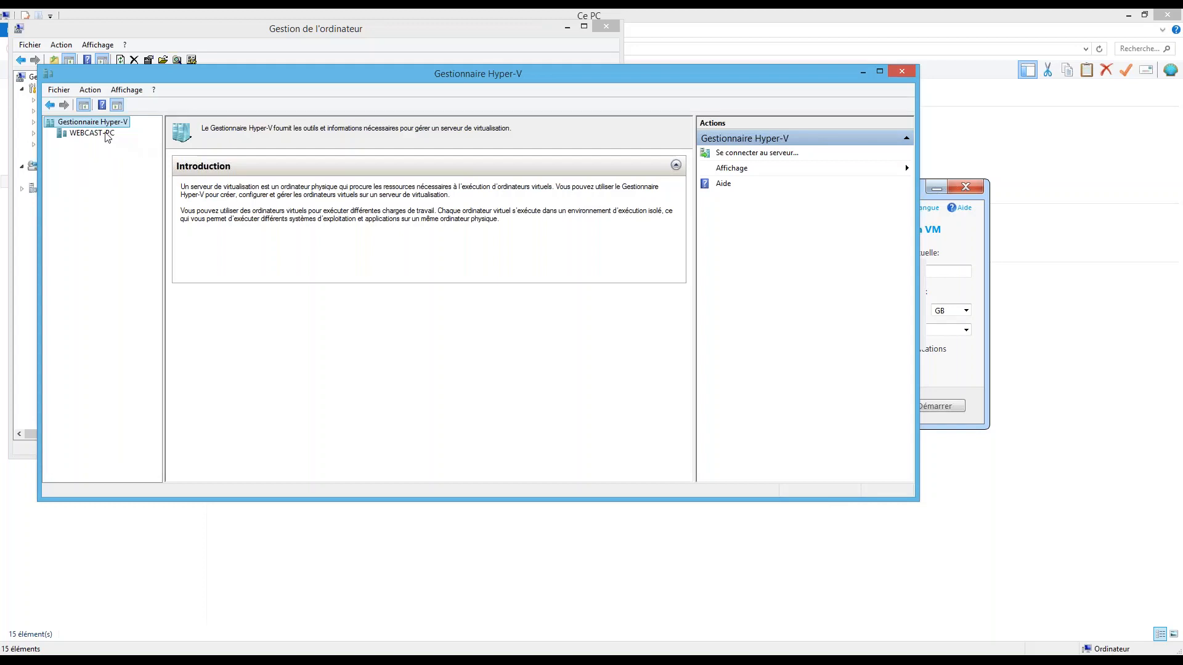
click(106, 134)
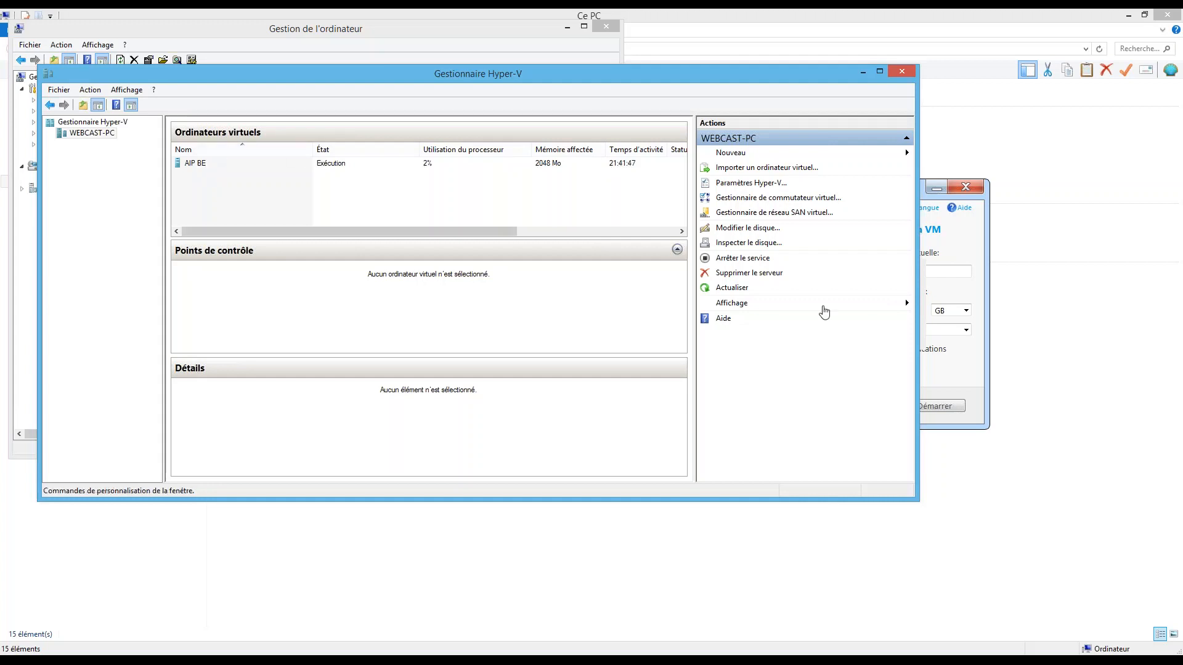
click(963, 247)
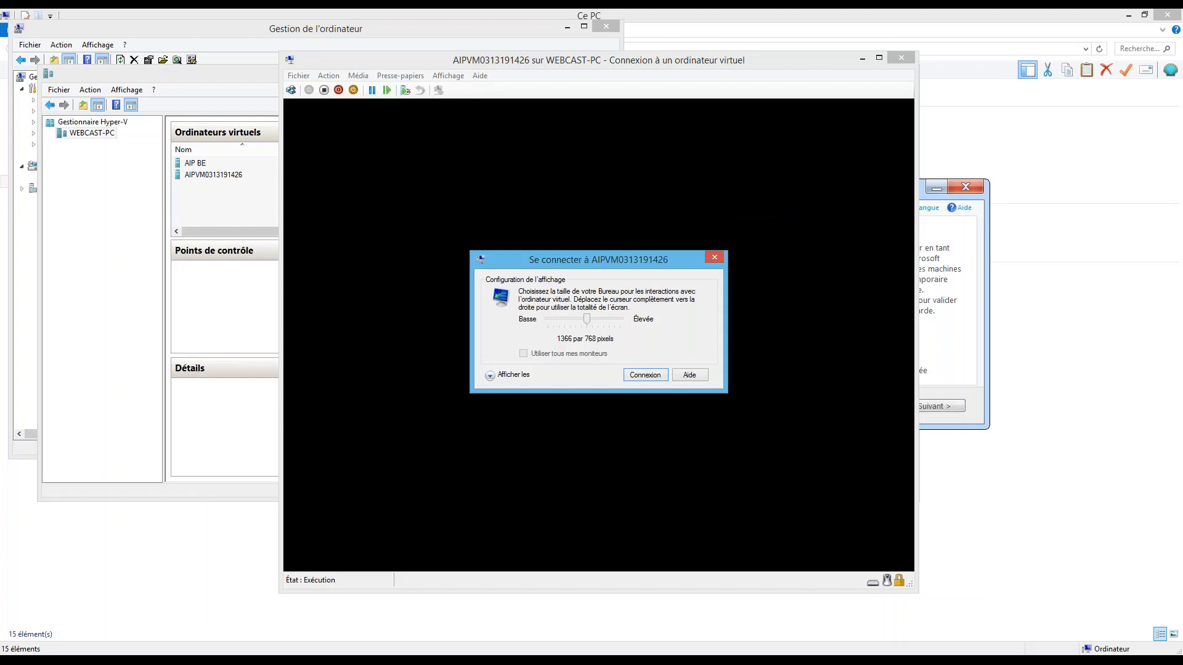
click(642, 380)
click(638, 380)
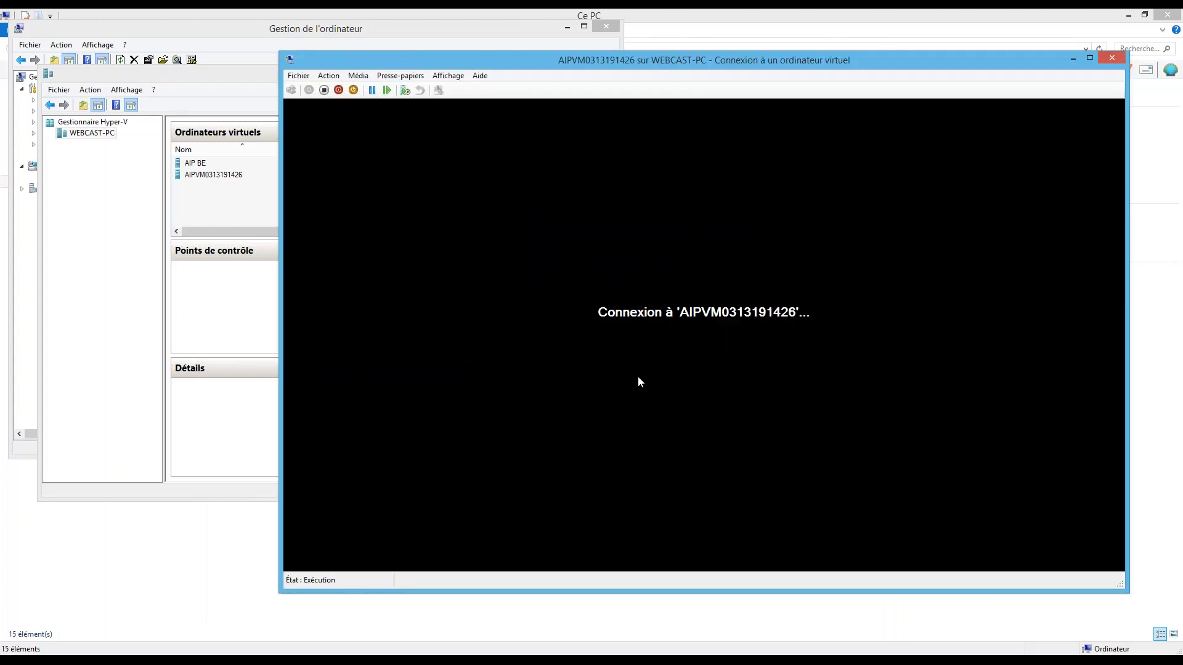
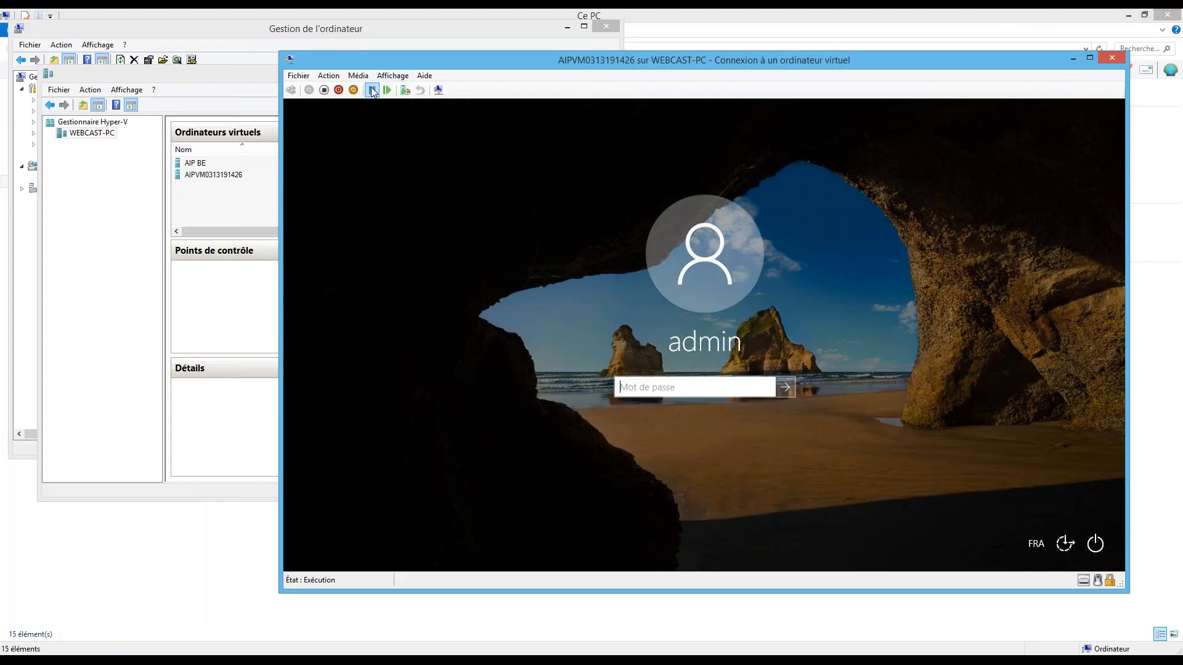
click(322, 92)
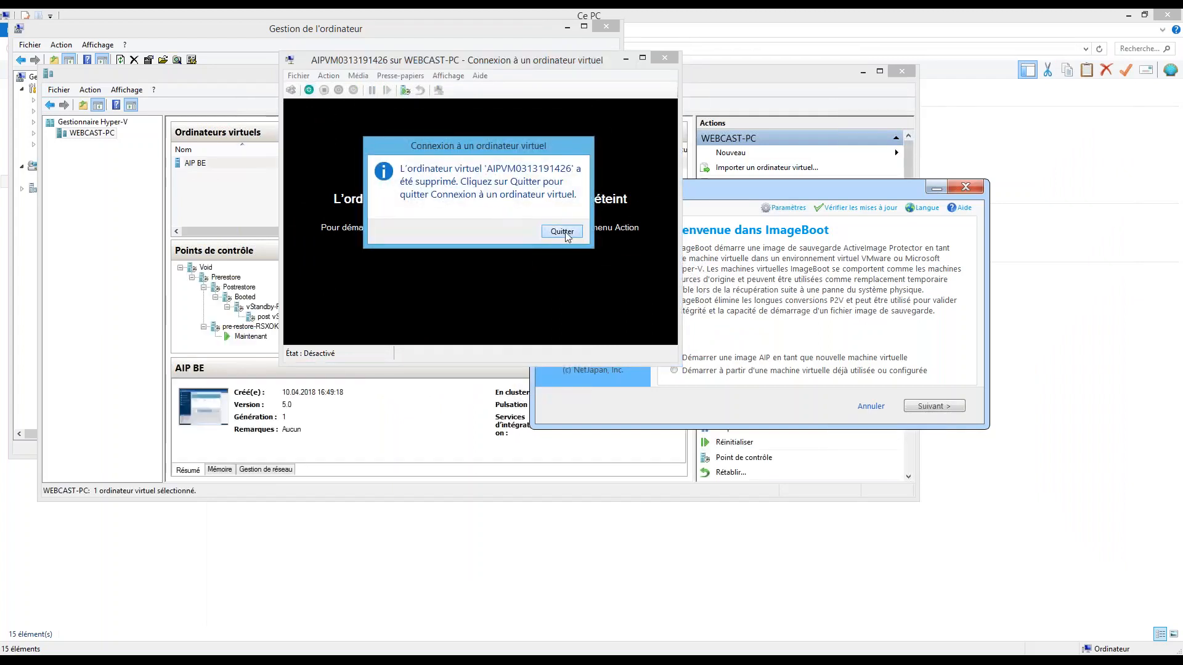
click(563, 232)
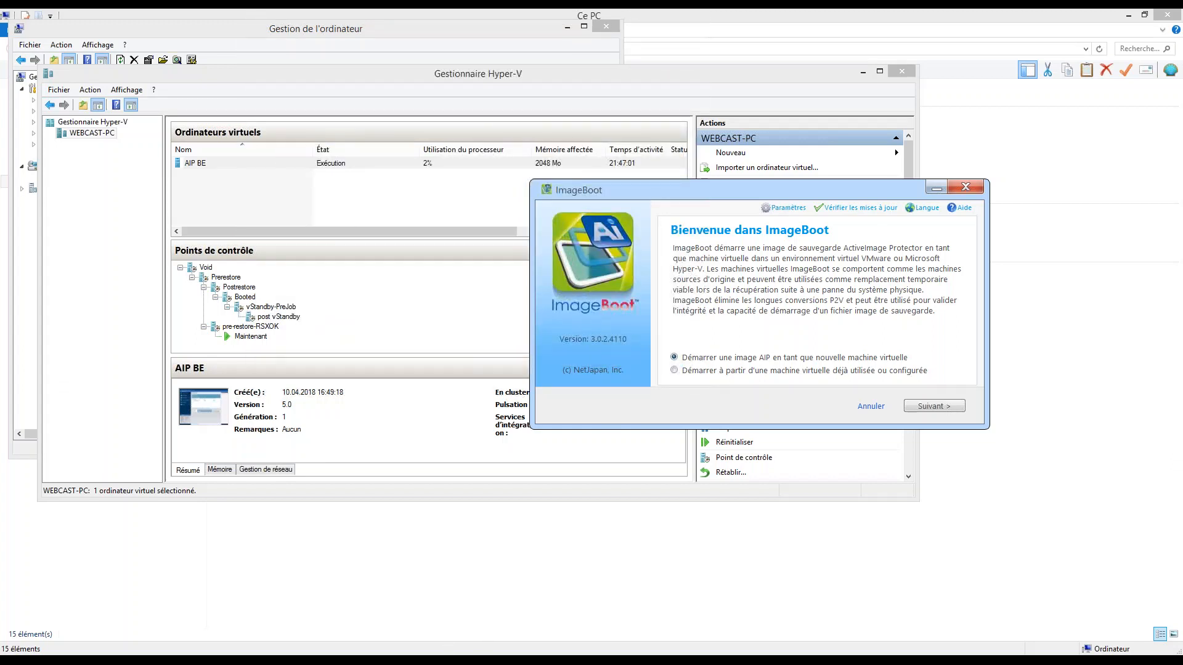
Step: Switch to File Explorer and open the ImageBoot VMAIXFile folder through its shortcut in the Bureau folder
mouse_move(406, 659)
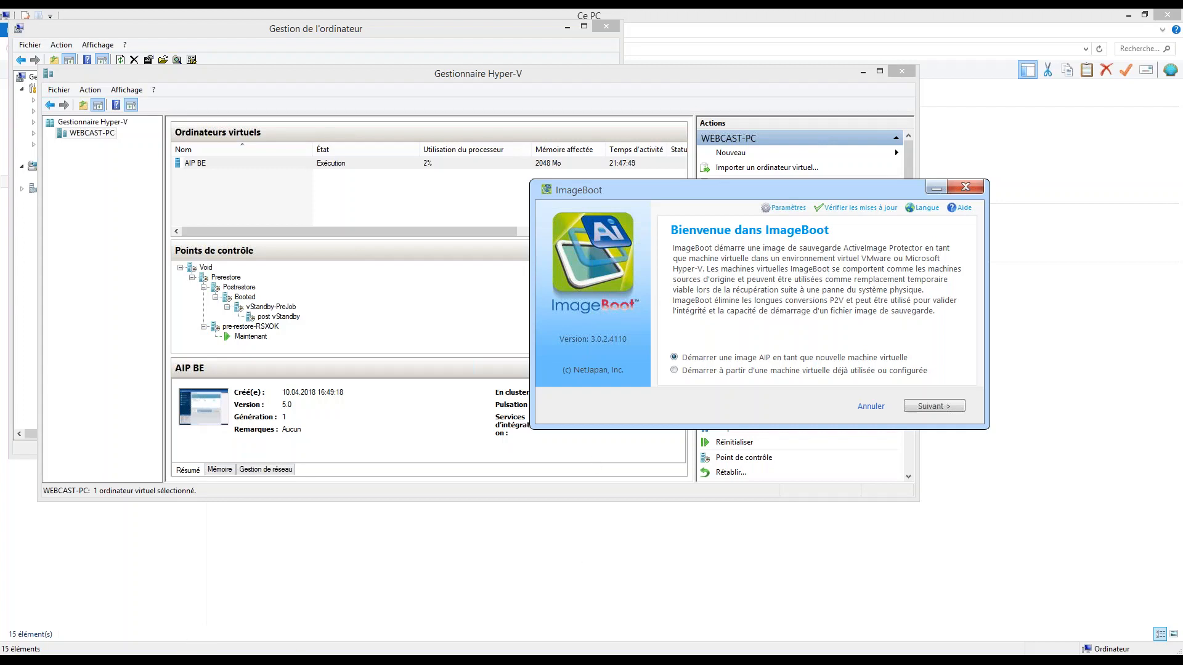
click(158, 659)
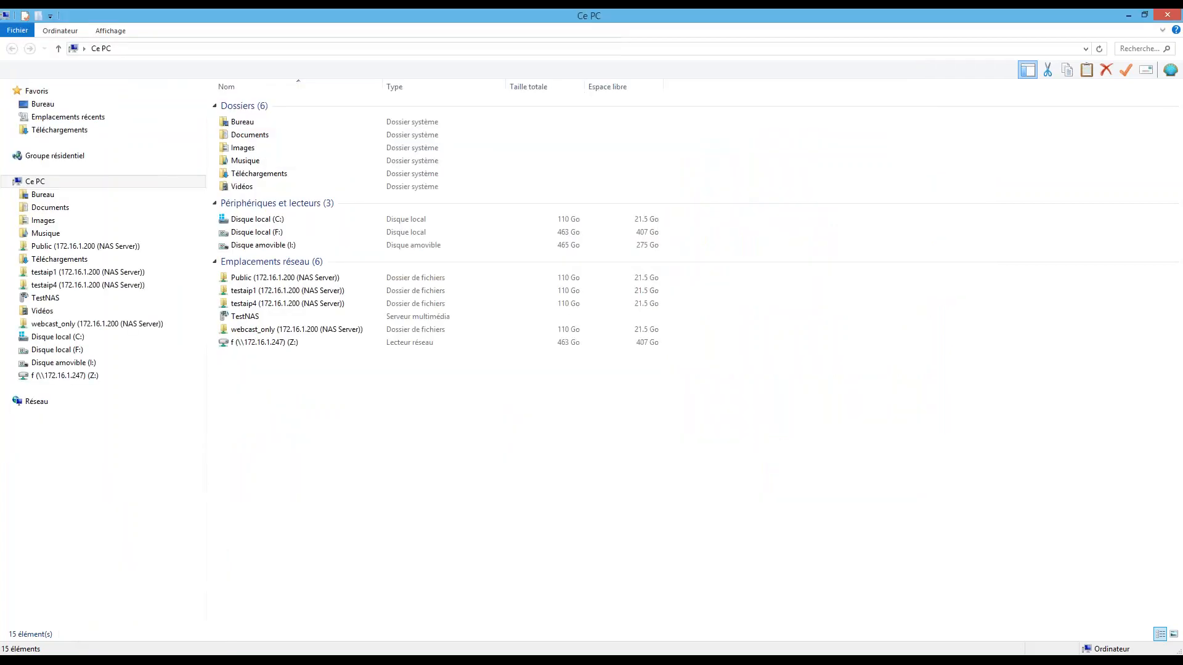
click(157, 659)
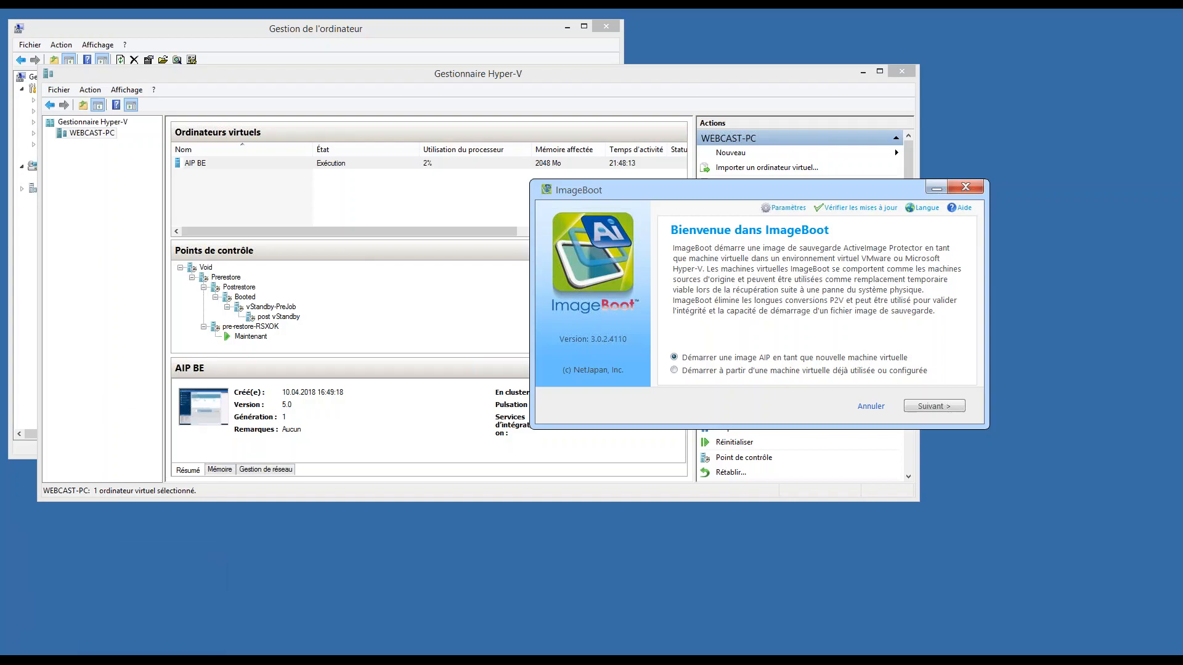
click(147, 659)
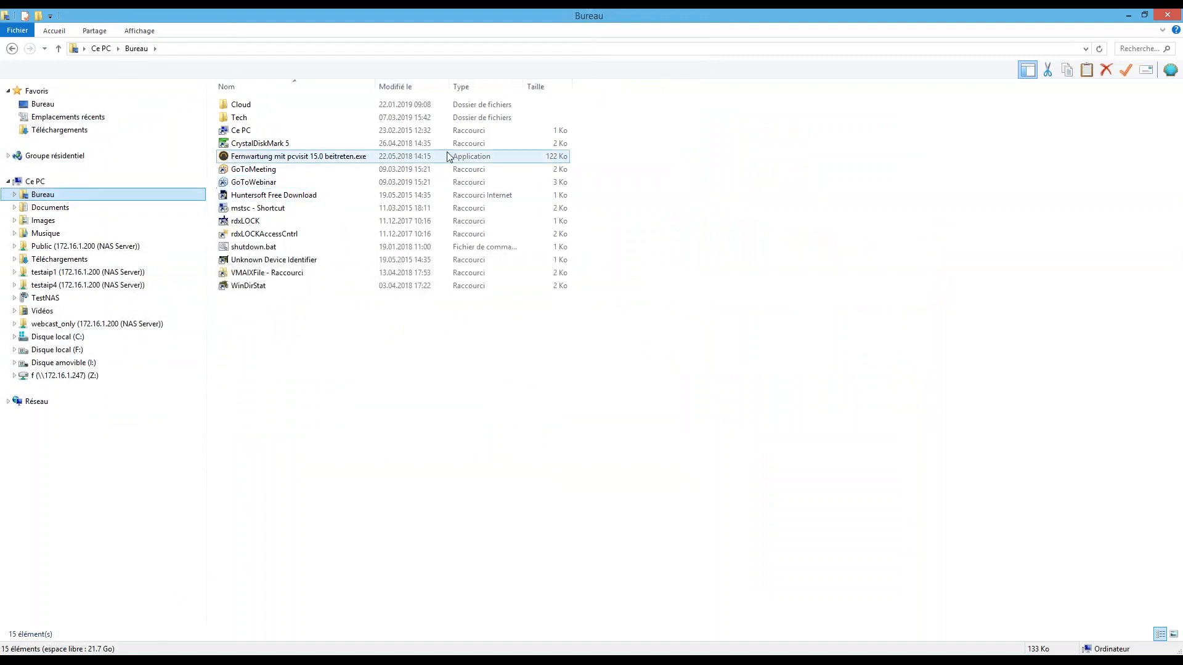
double_click(279, 272)
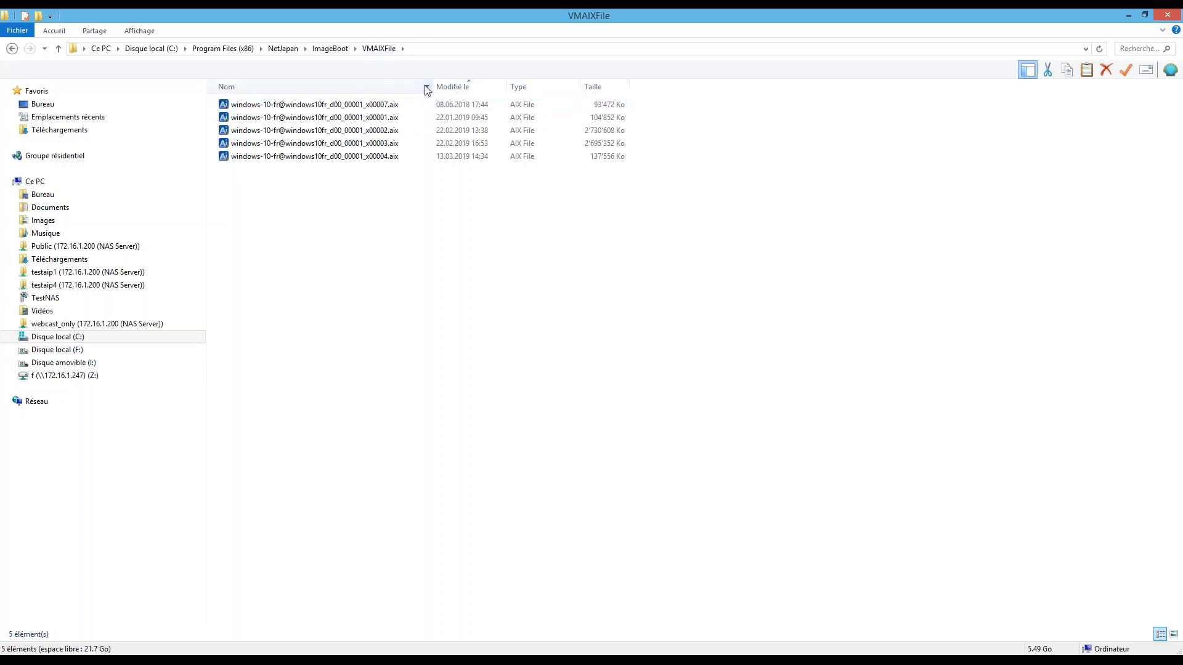
click(412, 162)
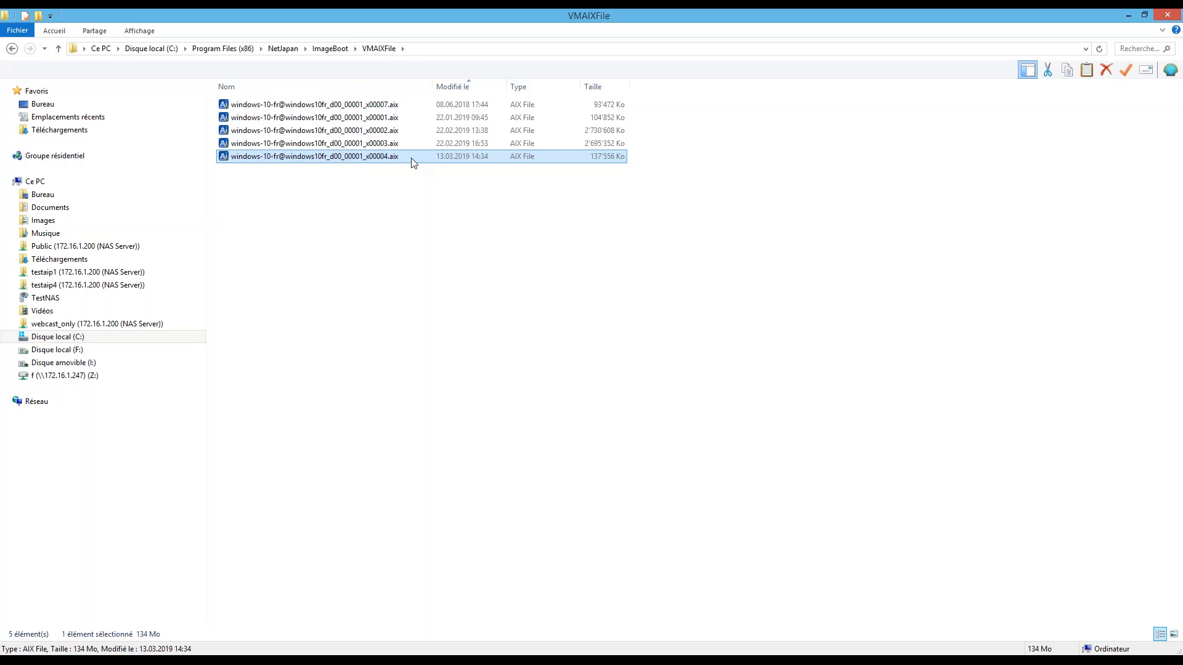
double_click(413, 163)
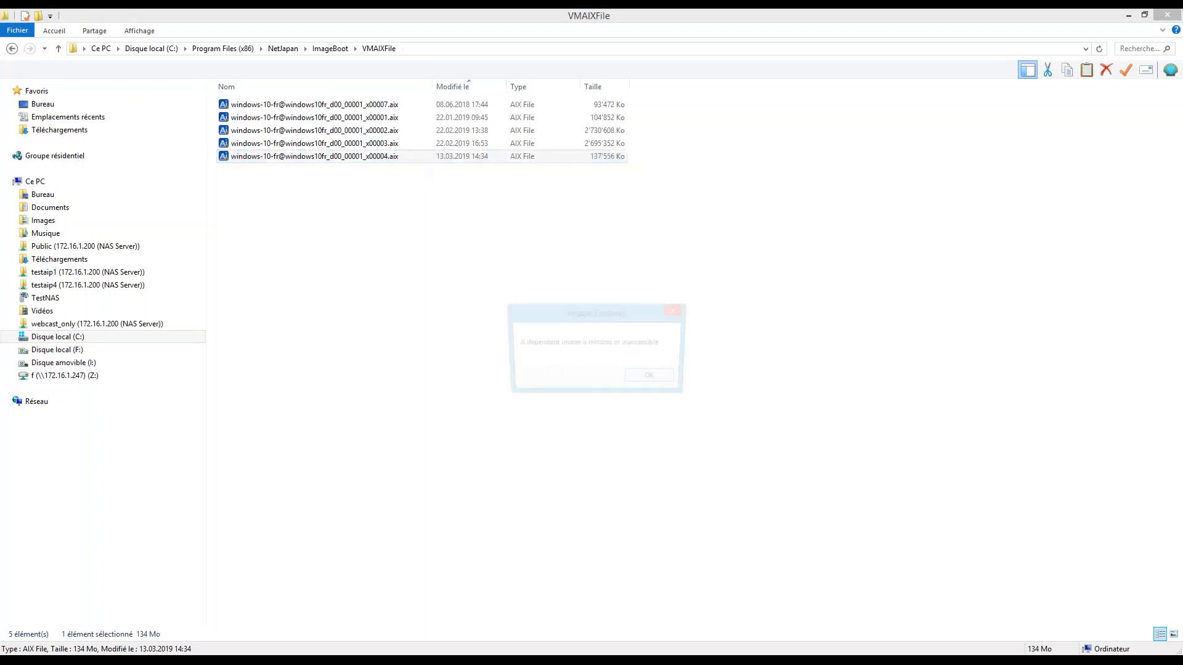
click(643, 382)
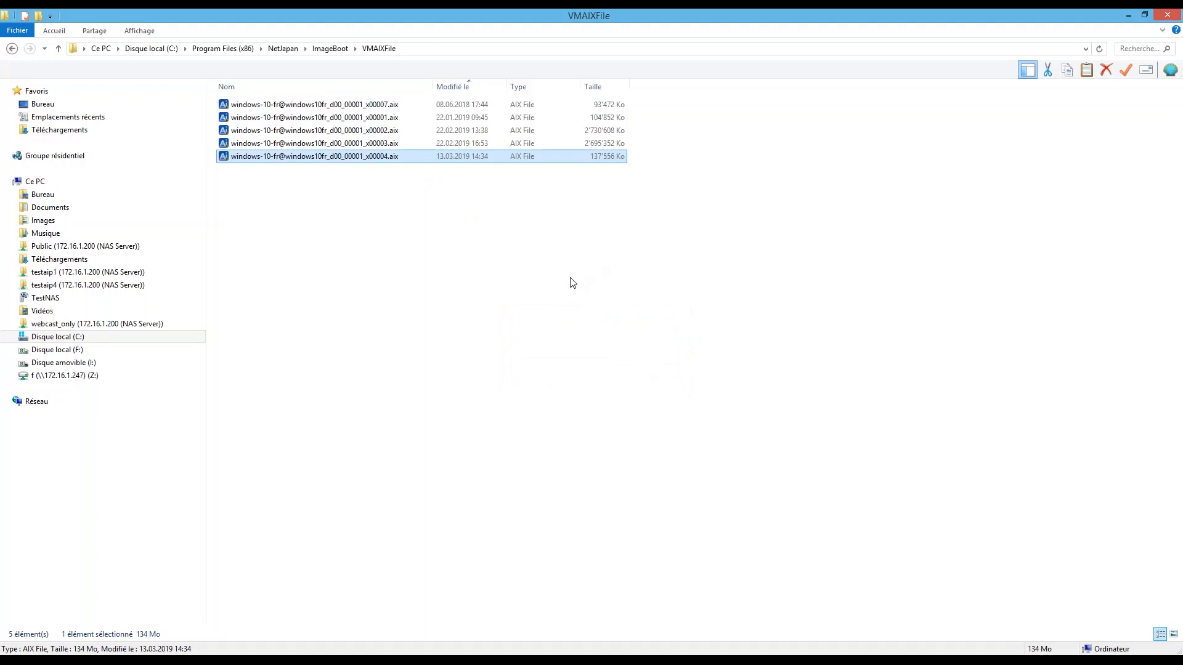
click(70, 350)
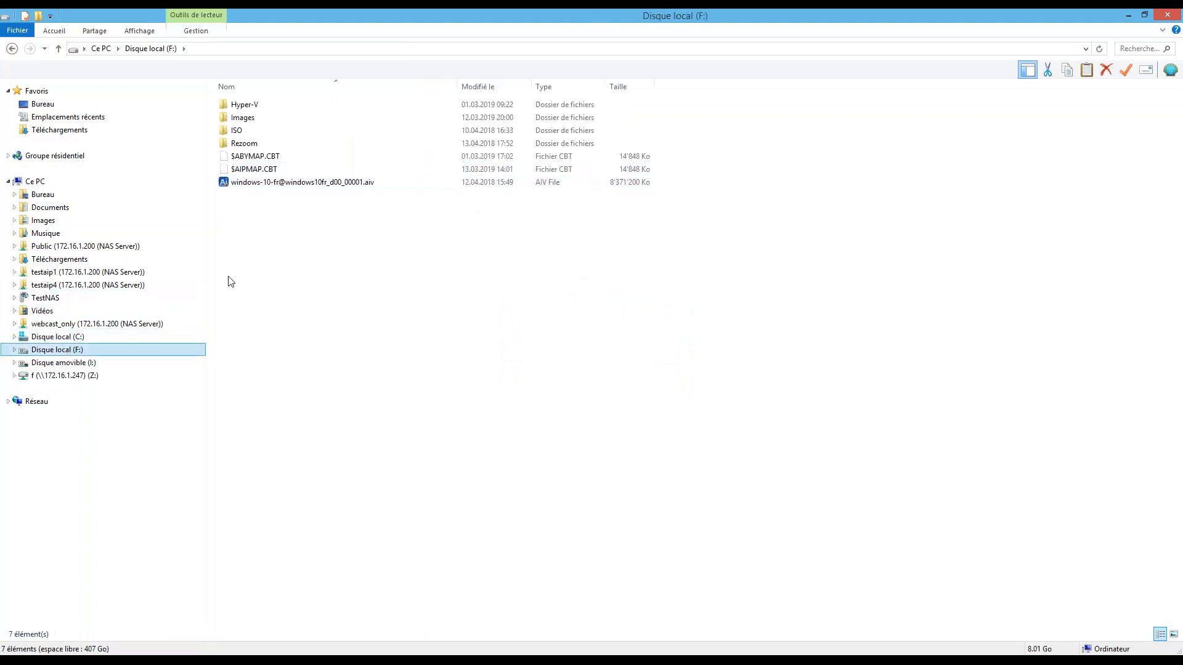
double_click(265, 123)
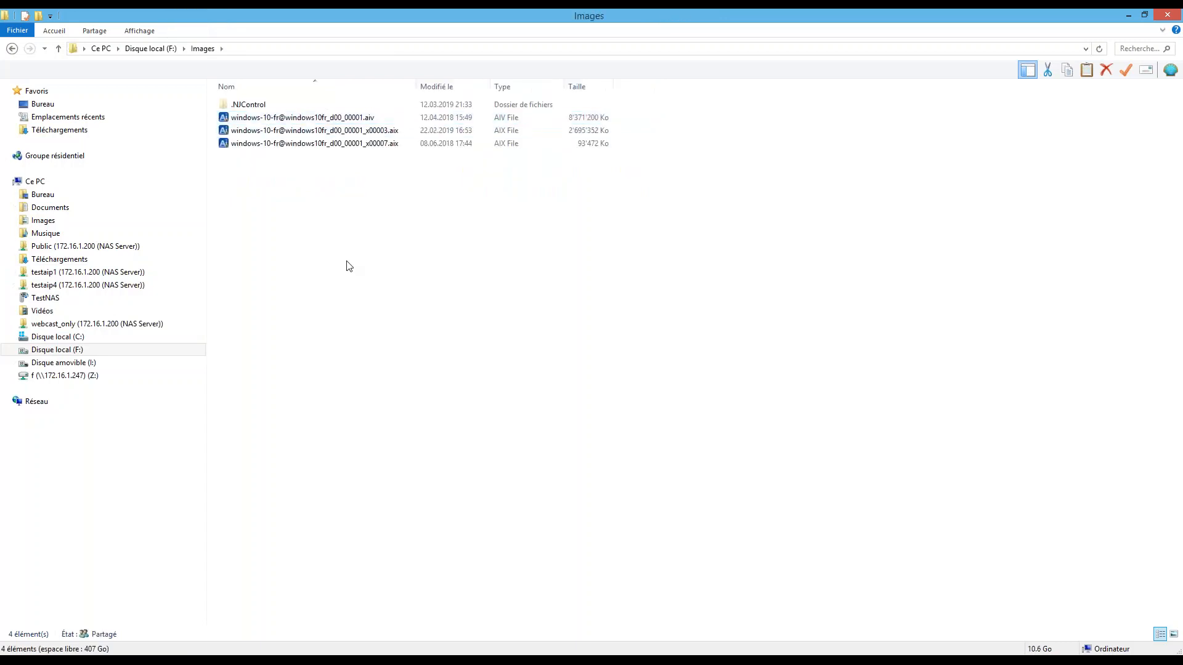
key(ctrl+v)
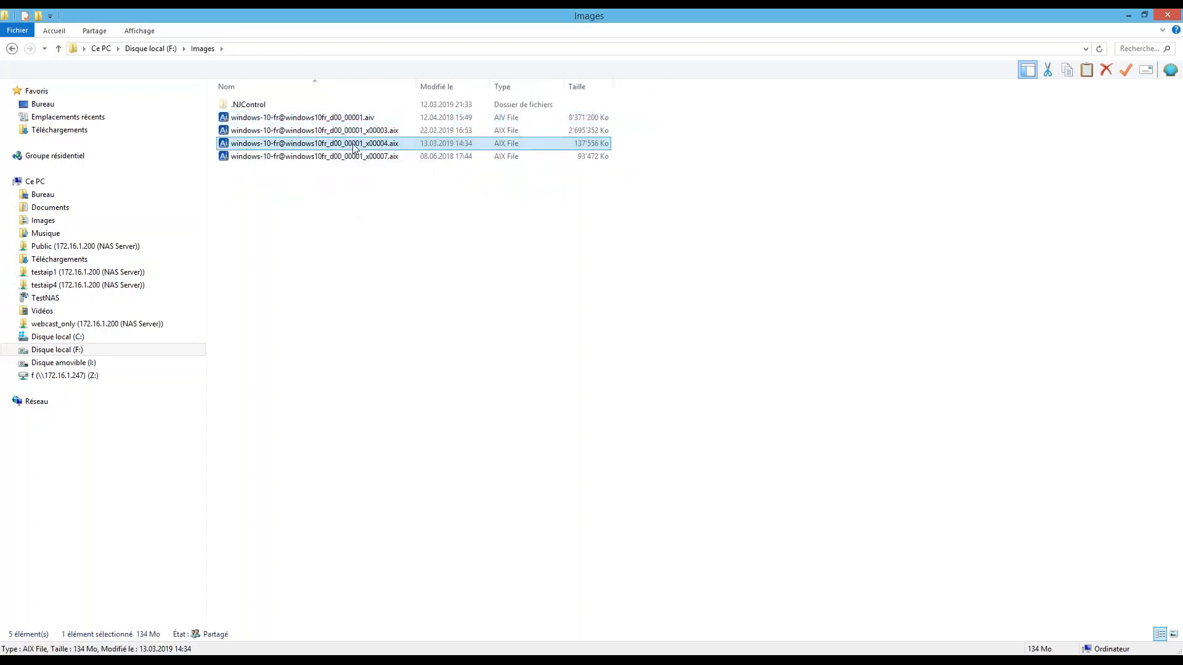
Step: Open the x00004.aix image in the Images folder, look at its disk volumes and return to the folder
double_click(354, 147)
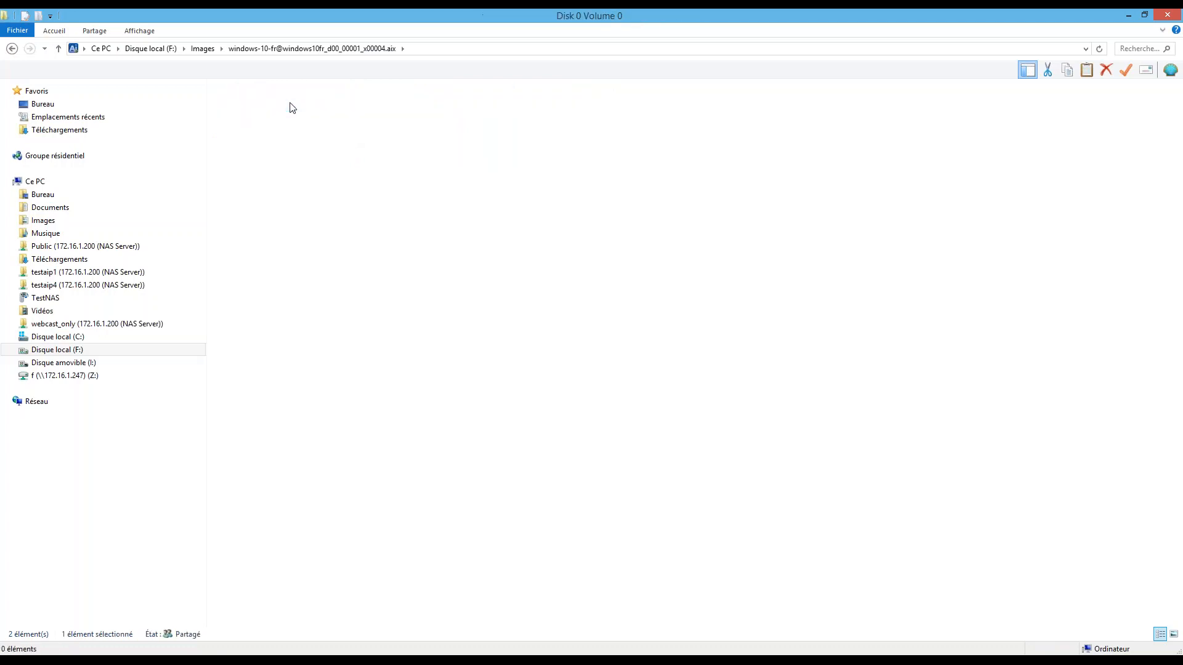
click(376, 48)
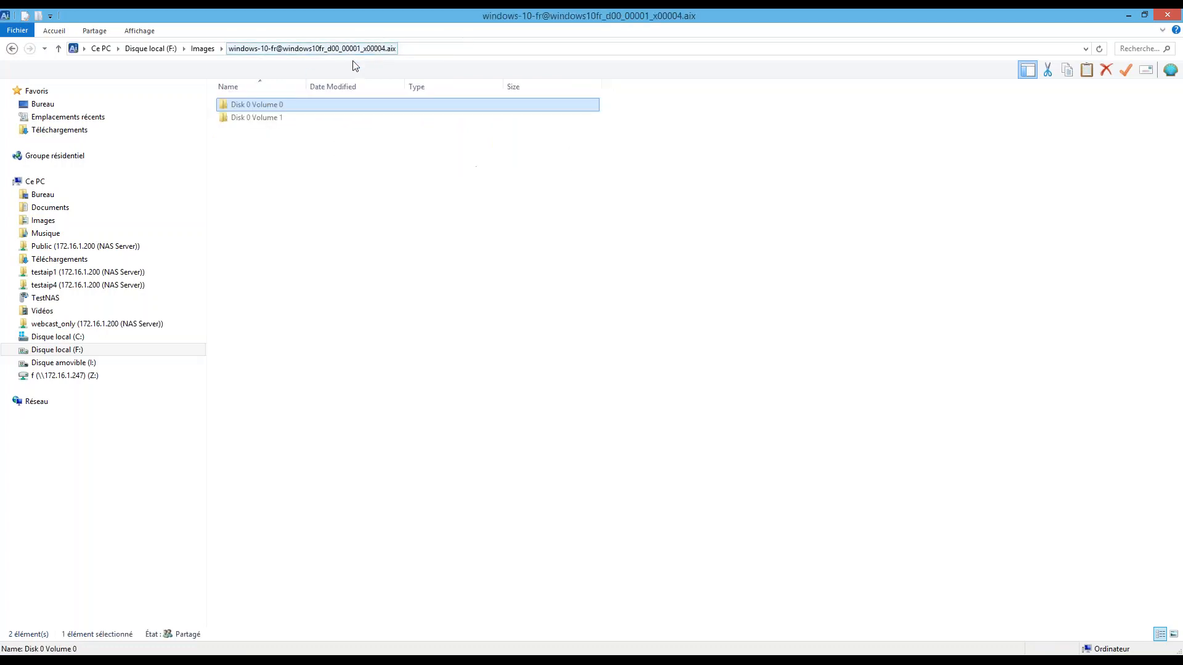
click(203, 49)
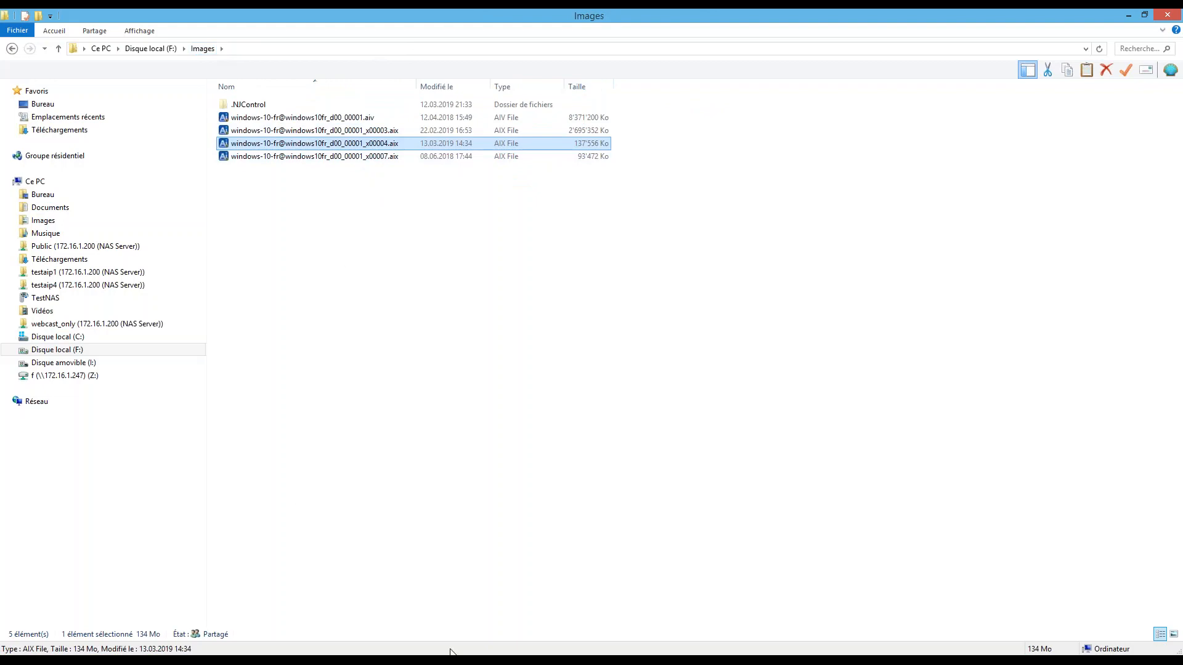
Step: Switch to ActiveImage Protector and start a conversion from a backup image, using VHD/VHDX for Microsoft Hyper-V as the conversion type
click(474, 659)
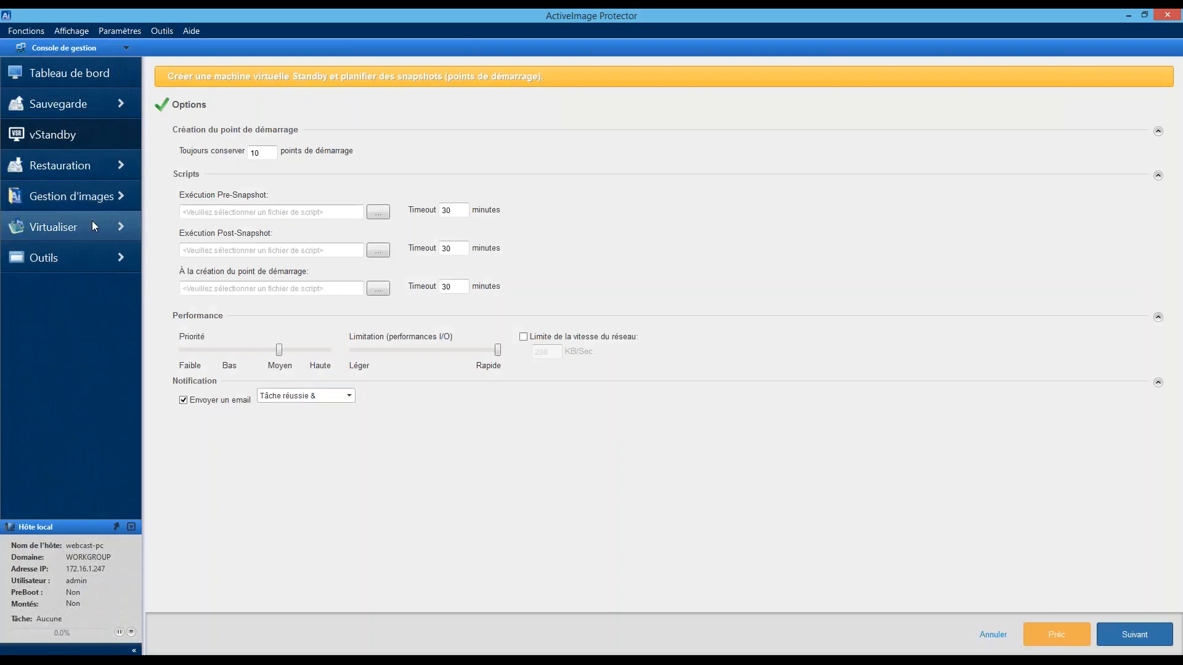
click(92, 223)
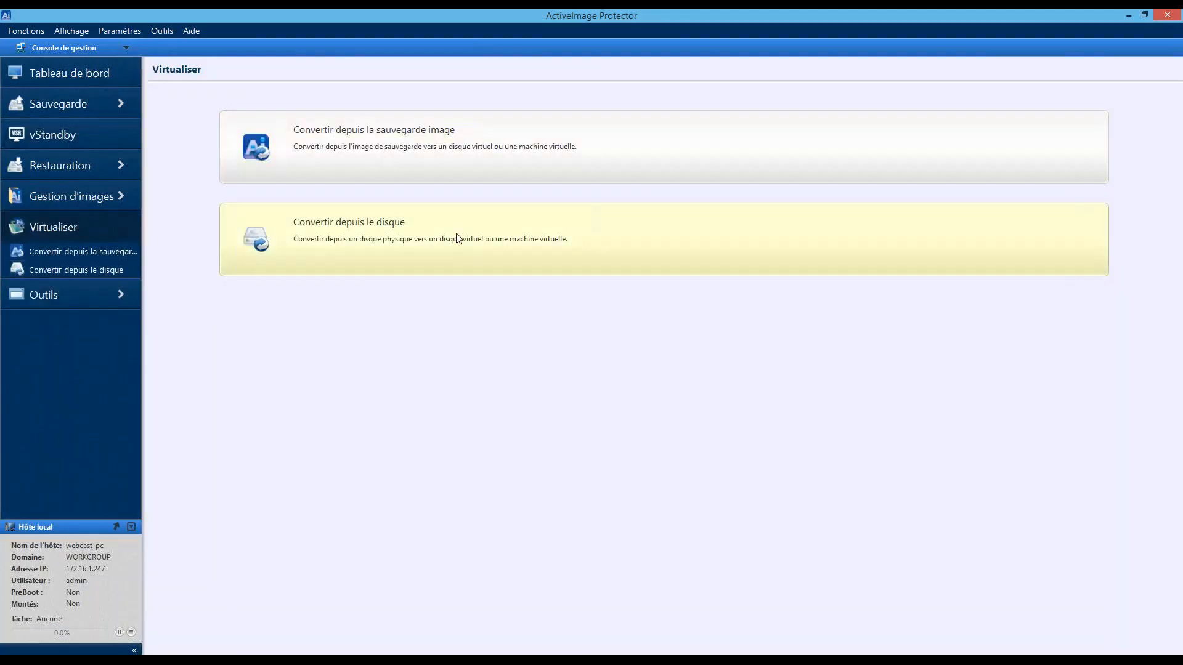
click(564, 128)
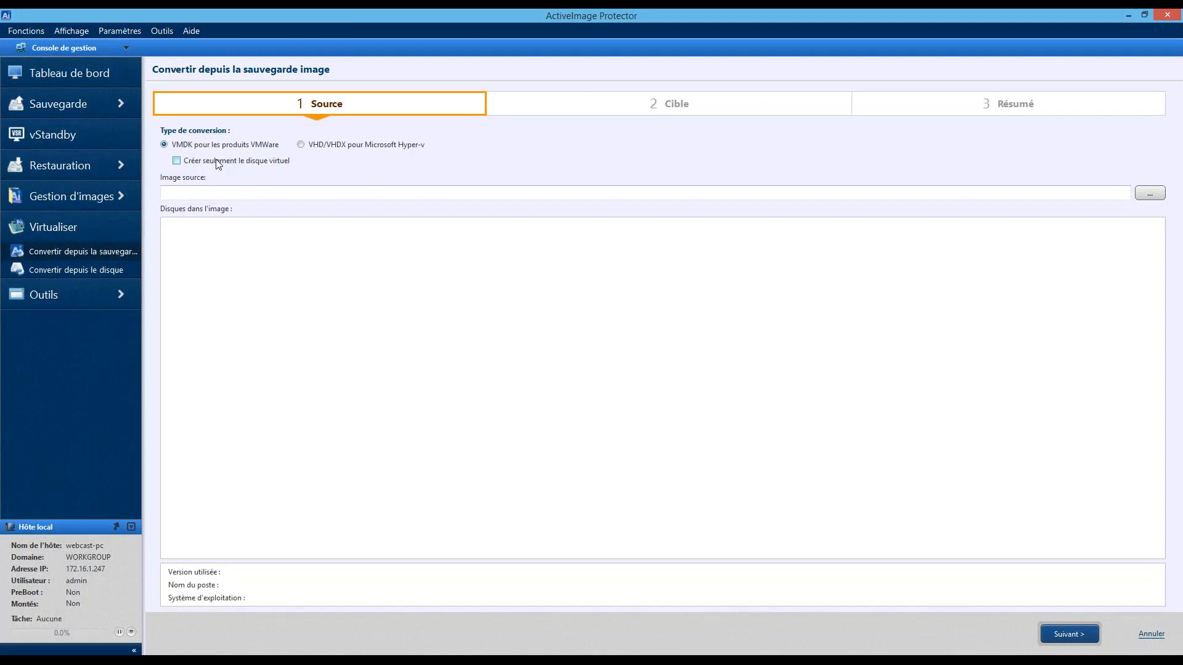
click(334, 146)
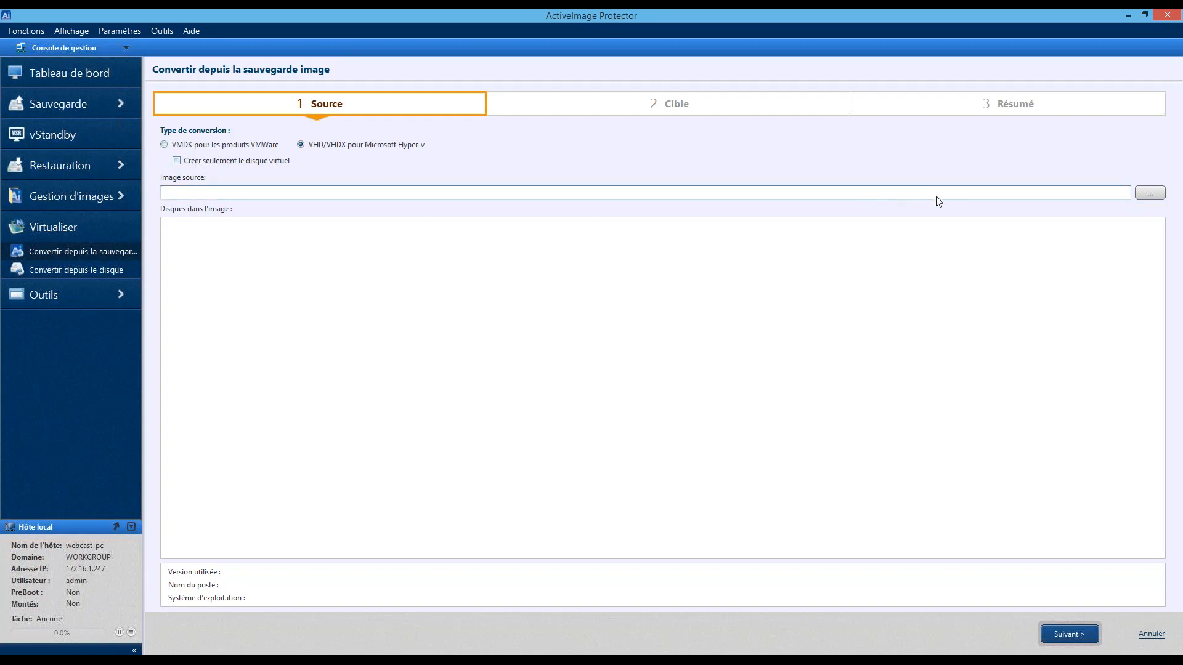
click(1149, 193)
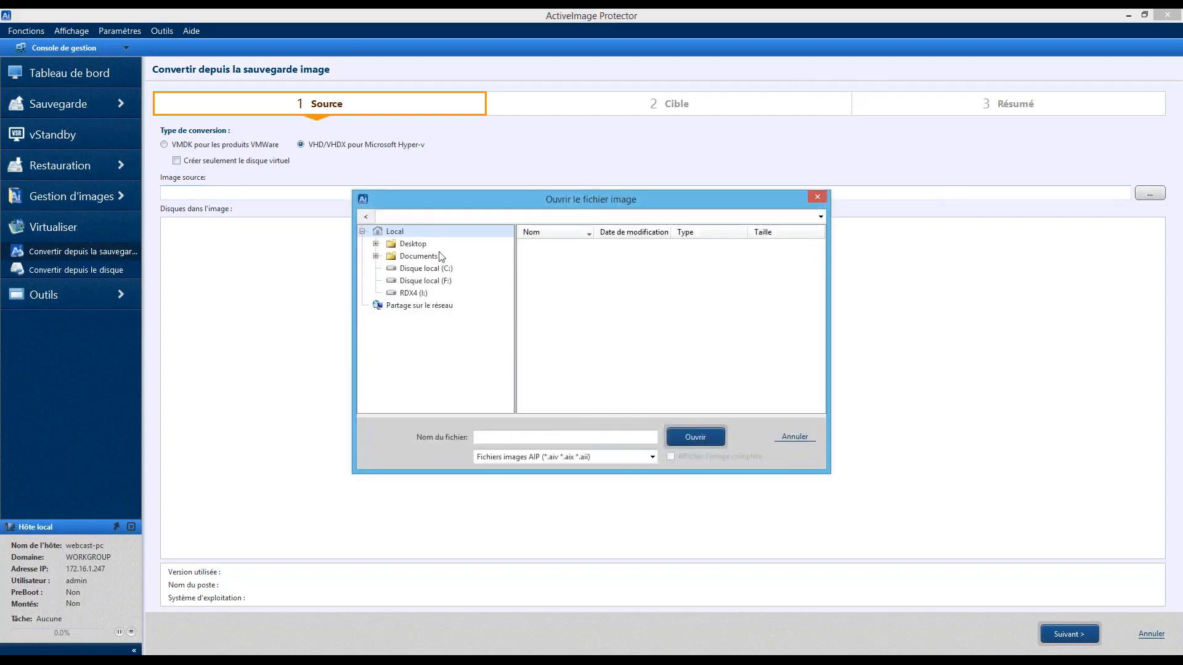
click(413, 281)
double_click(564, 277)
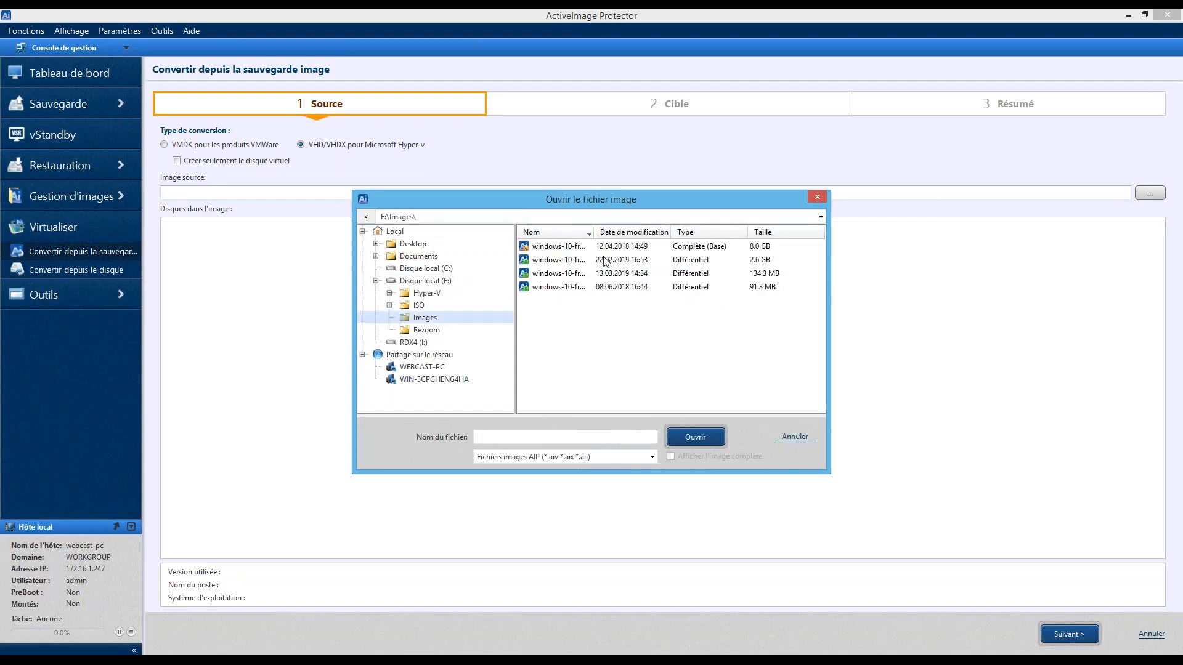
click(572, 276)
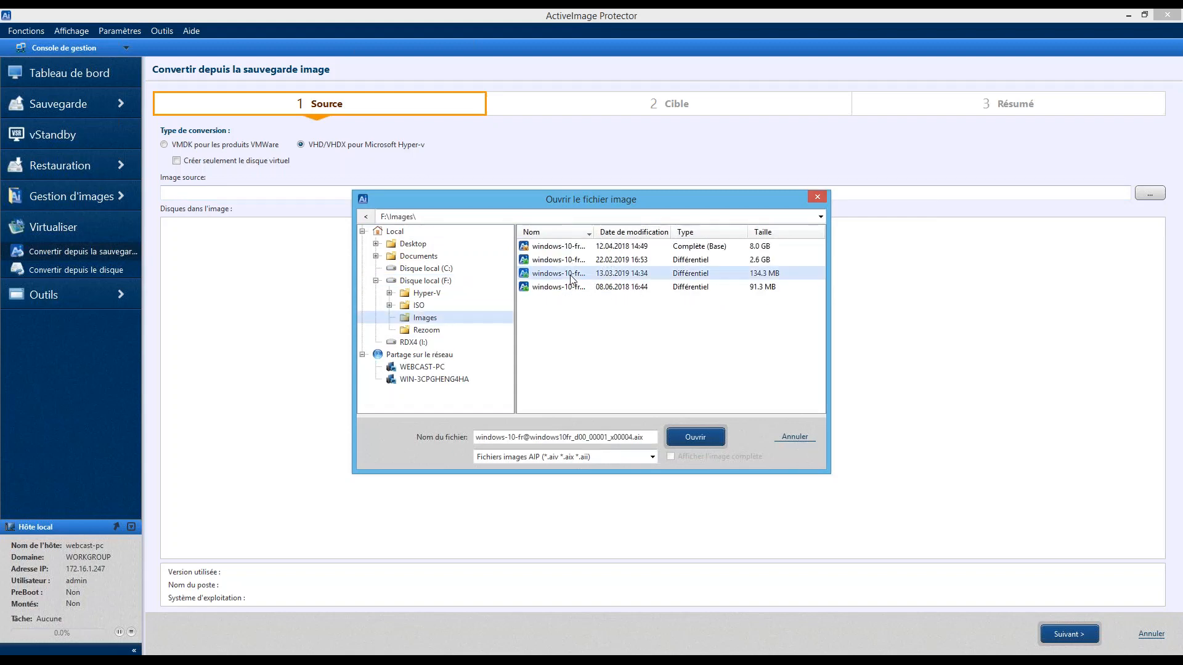
double_click(572, 277)
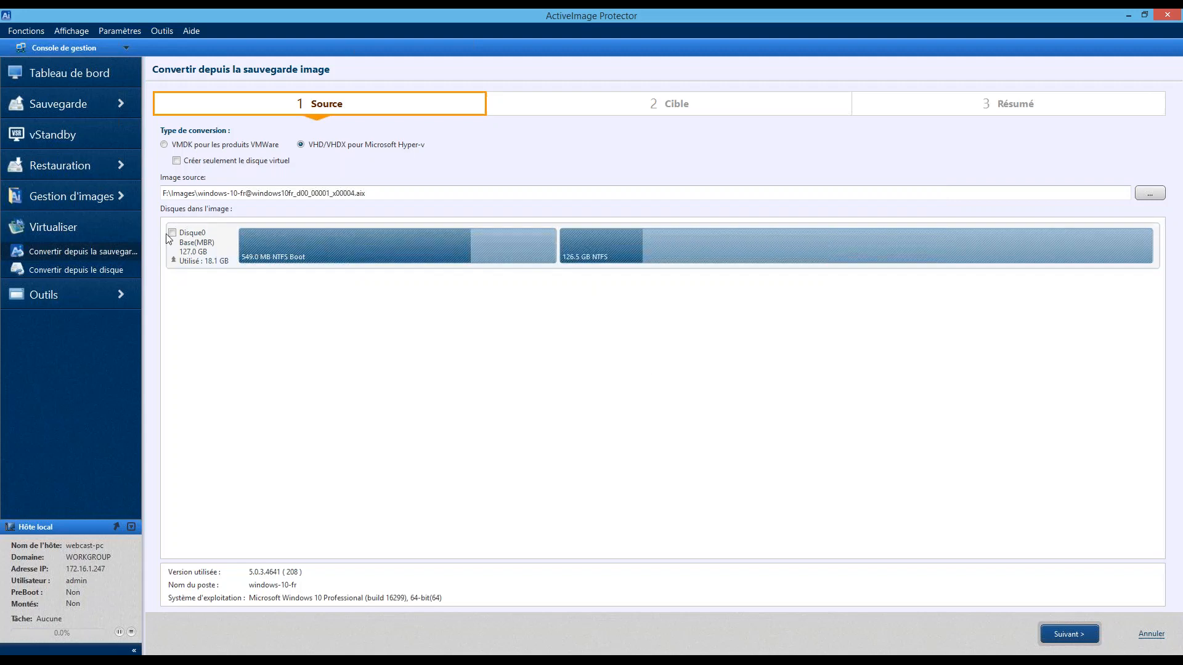
Step: Advance to the conversion's target settings, look them over and cancel the conversion
click(1066, 634)
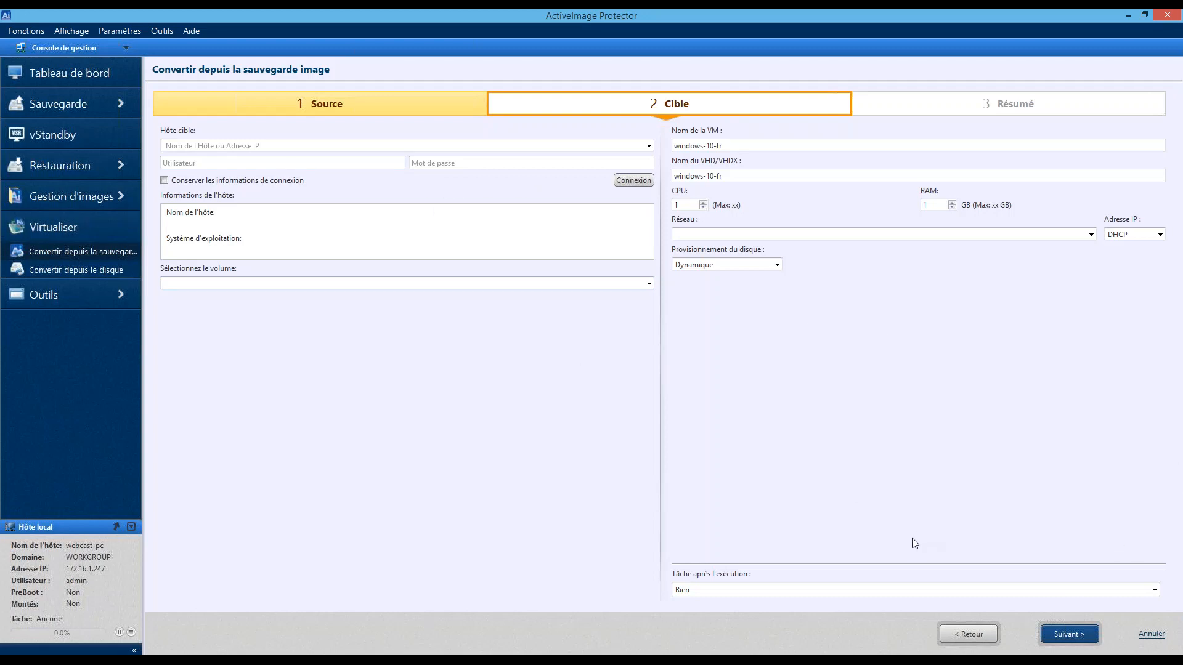
click(1143, 633)
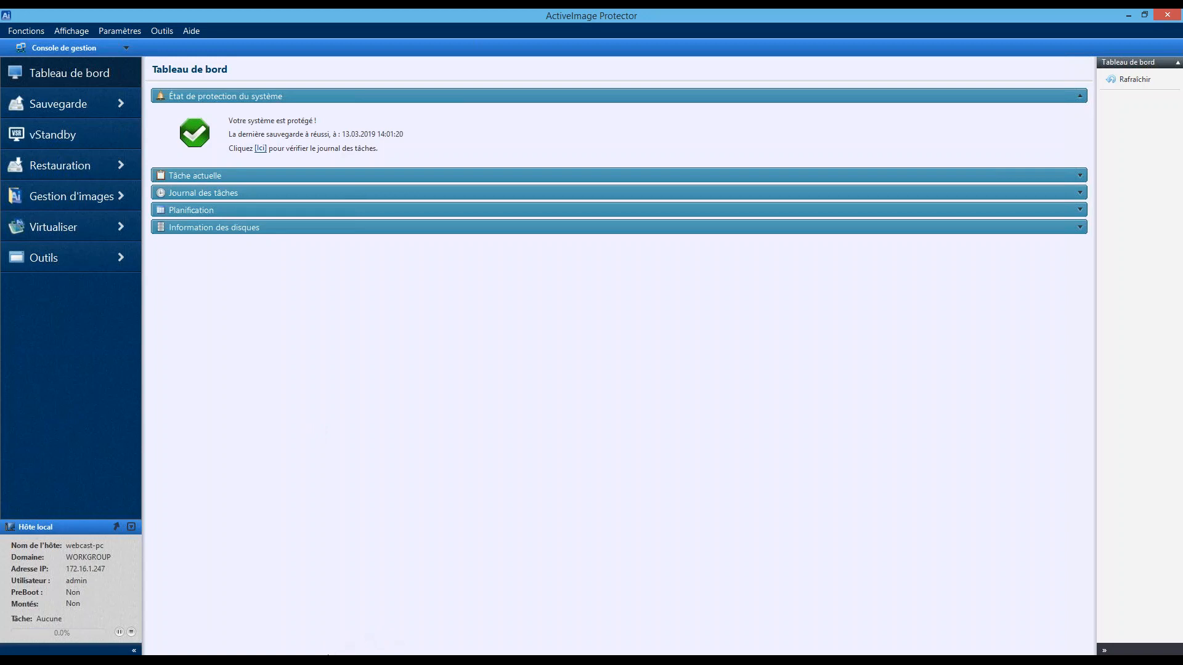
mouse_move(321, 660)
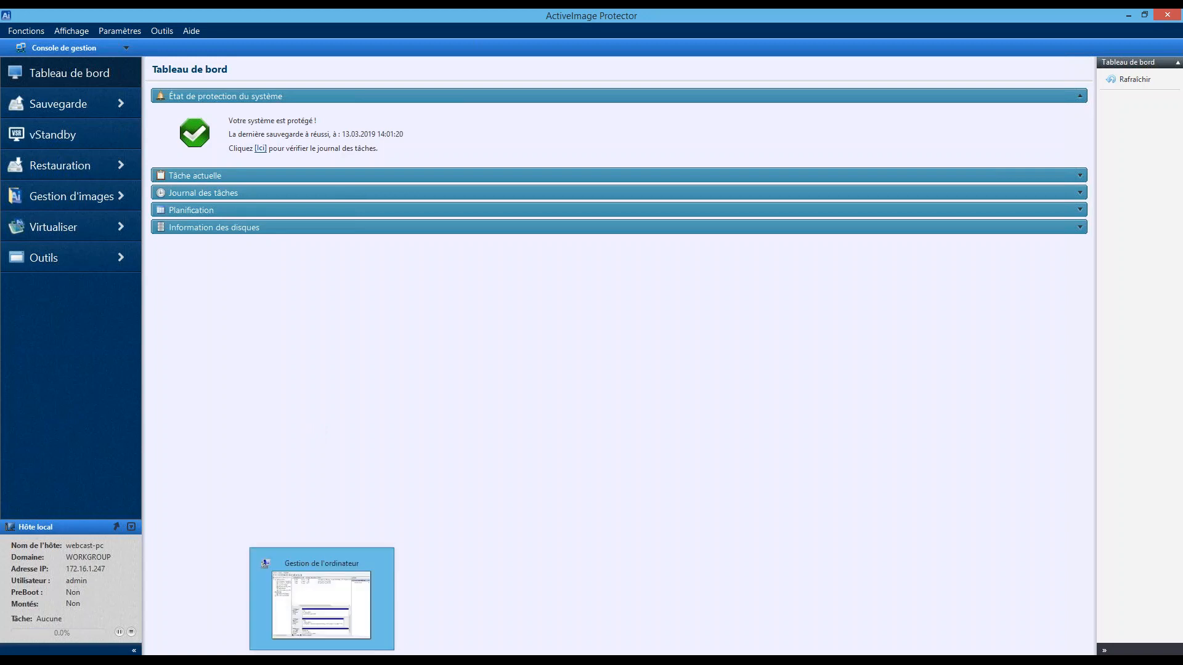
Step: Open the Windows PE boot environment builder and choose the Windows Assessment and Deployment Kit (ADK)
click(42, 271)
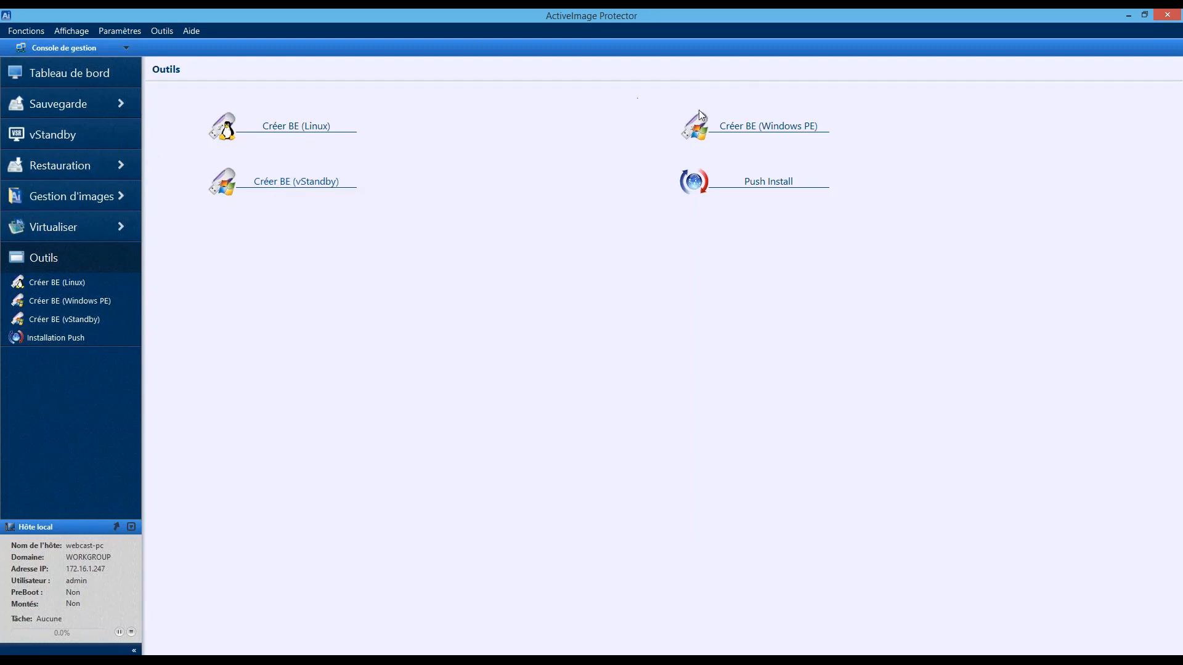
click(748, 126)
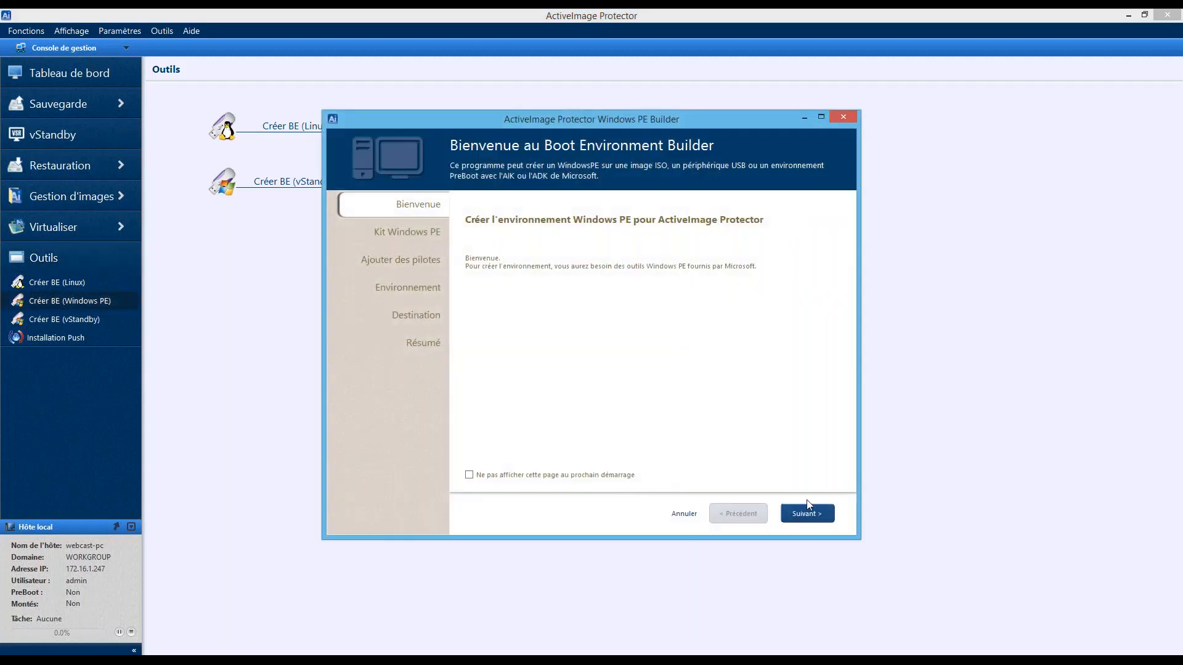
click(812, 511)
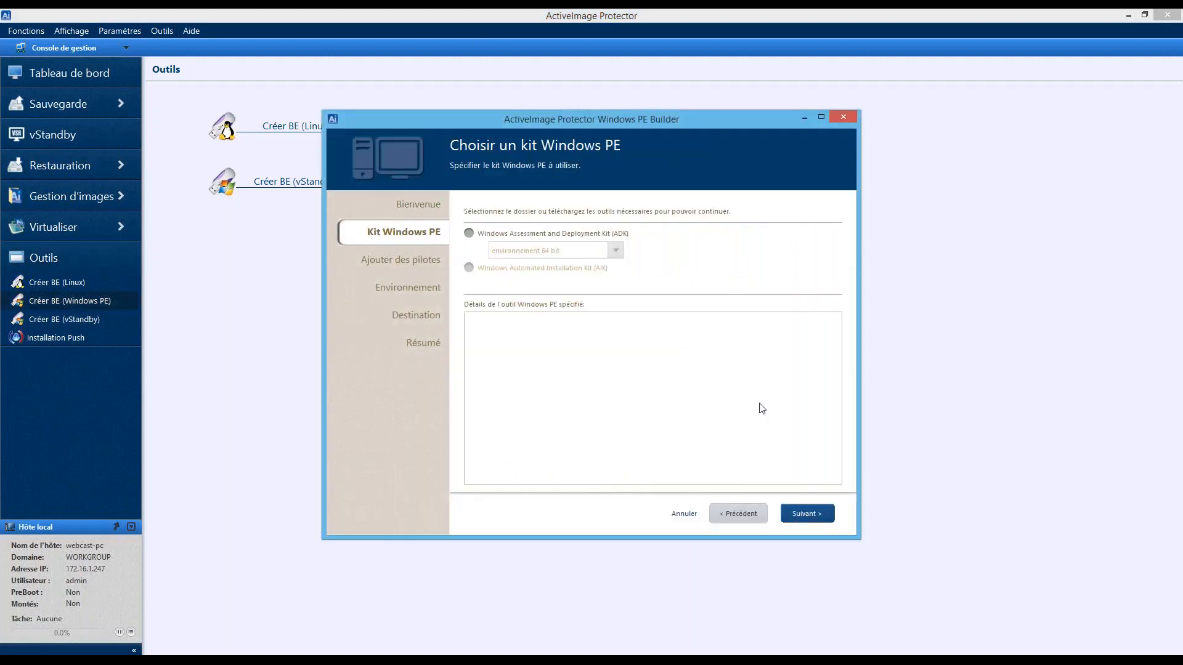
click(564, 235)
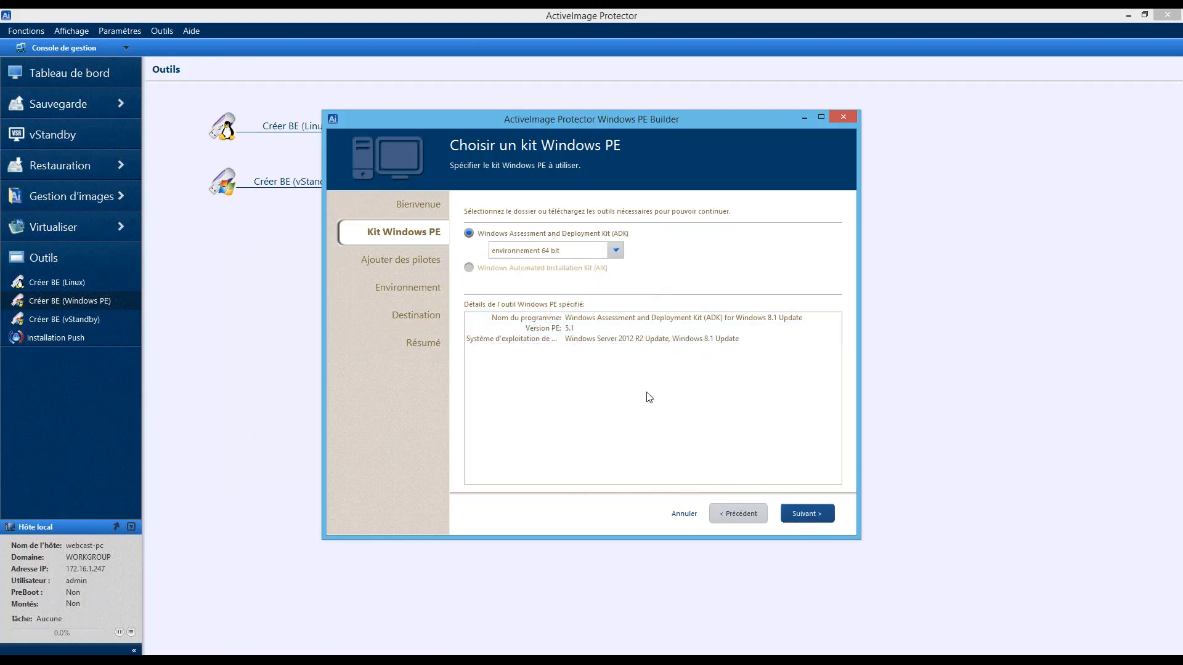
Step: Examine the program name and supported operating systems in the details of the selected Windows PE kit
click(795, 516)
click(747, 516)
click(698, 320)
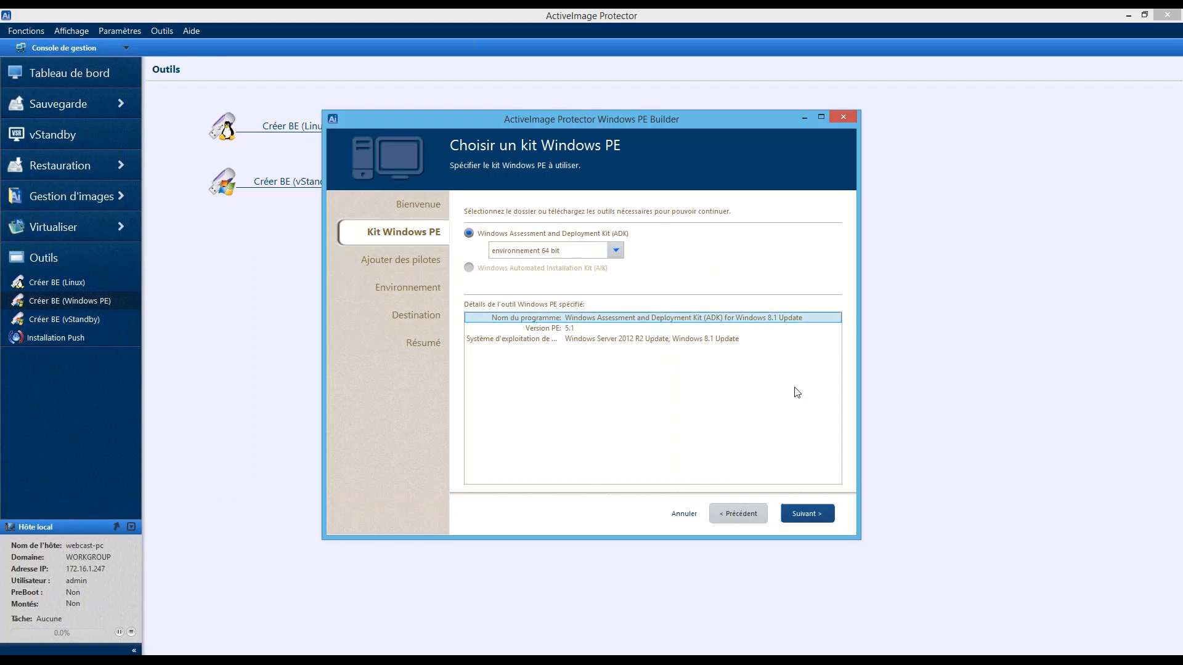
click(697, 340)
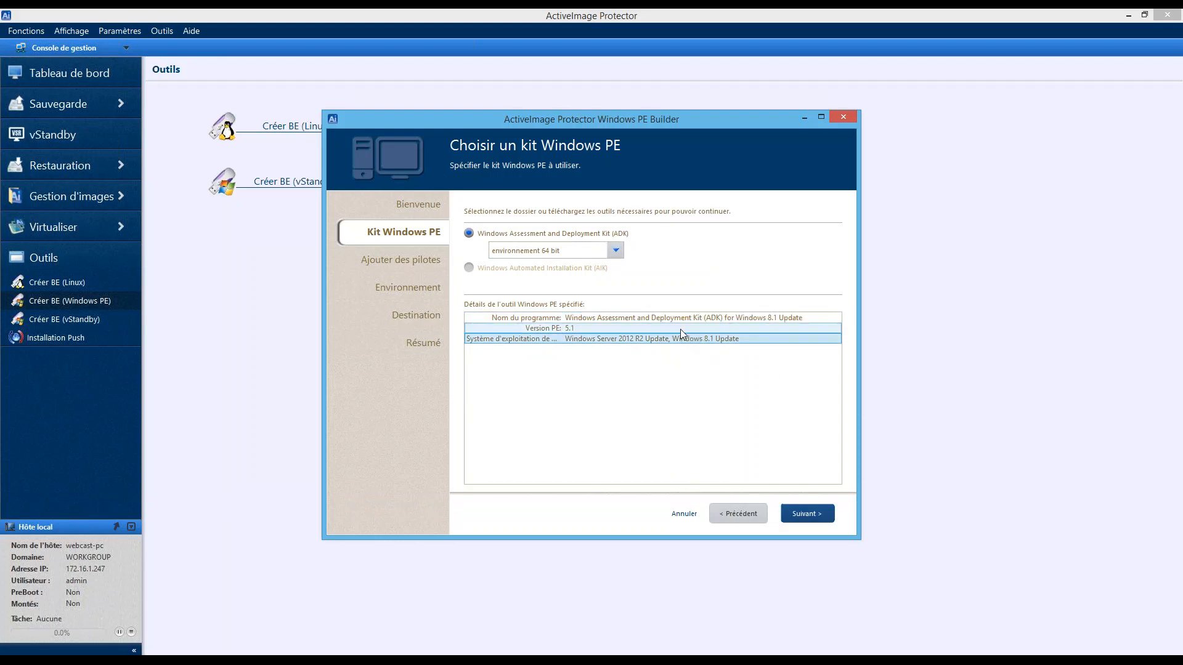
click(674, 319)
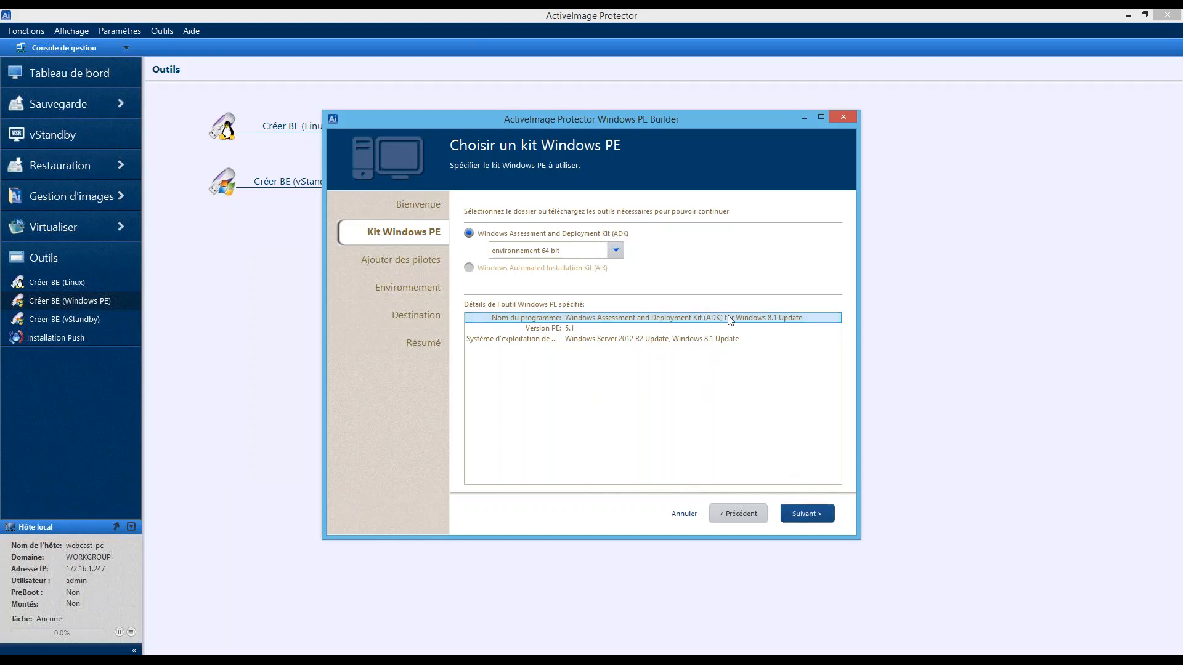
Step: Choose an ISO image replacing the existing AIPBE2018x64-EN.ISO as the recovery environment's destination, and quit the builder without creating it
click(803, 520)
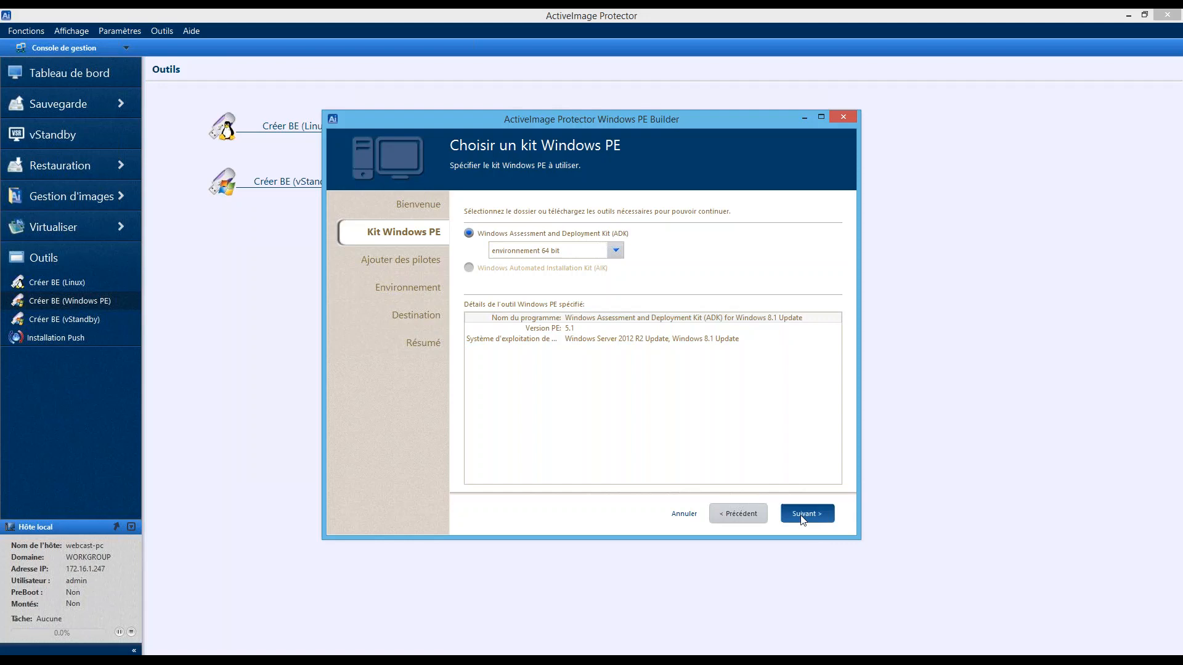
click(802, 519)
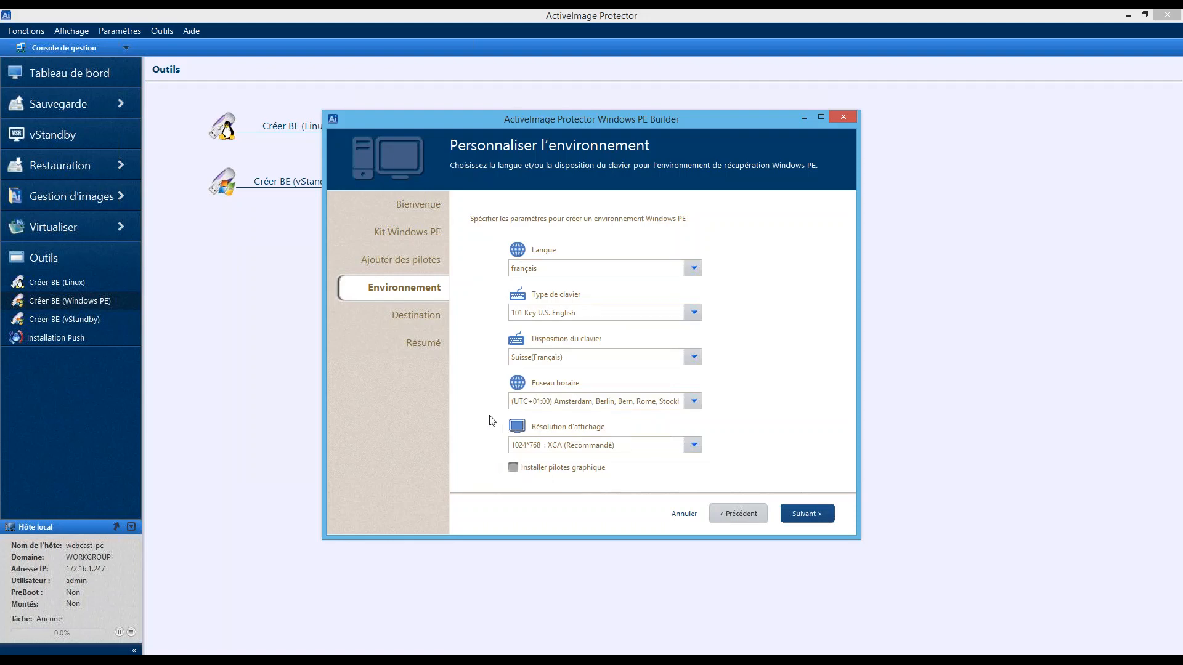
click(812, 517)
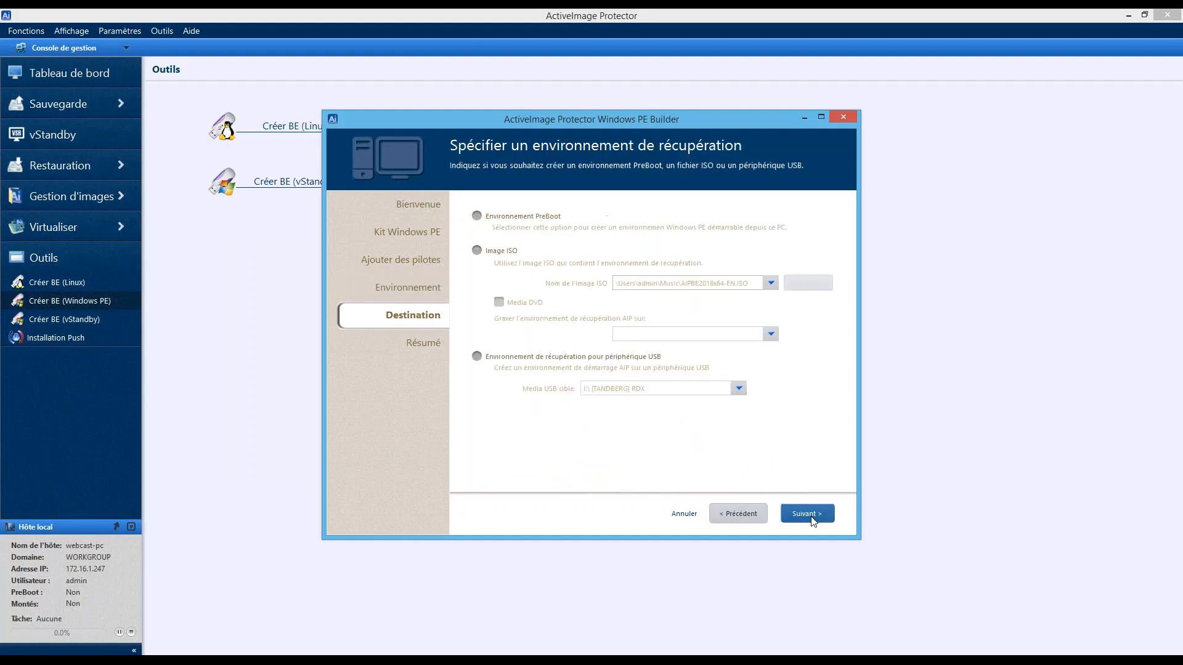
click(477, 251)
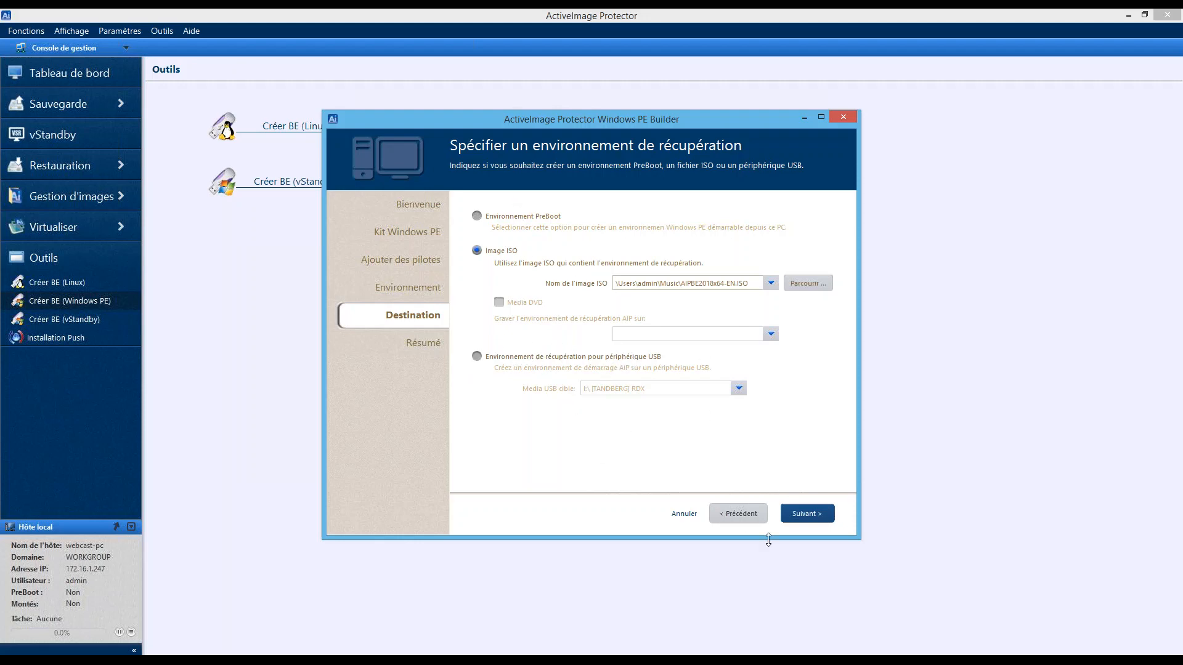
click(805, 517)
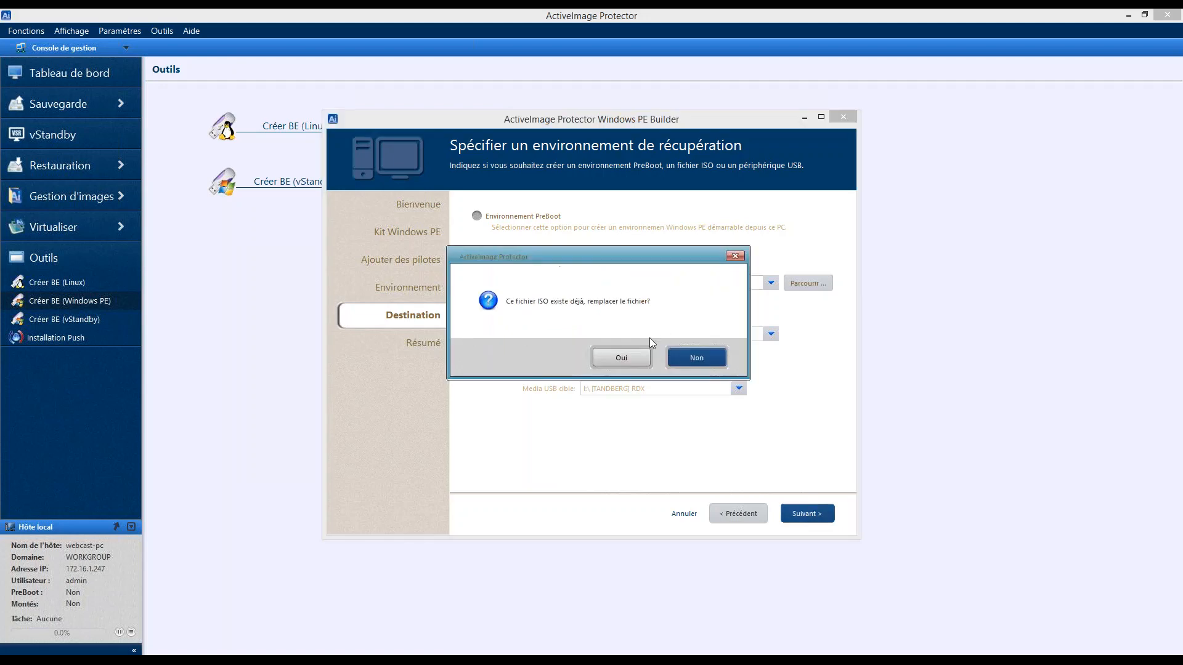
click(623, 359)
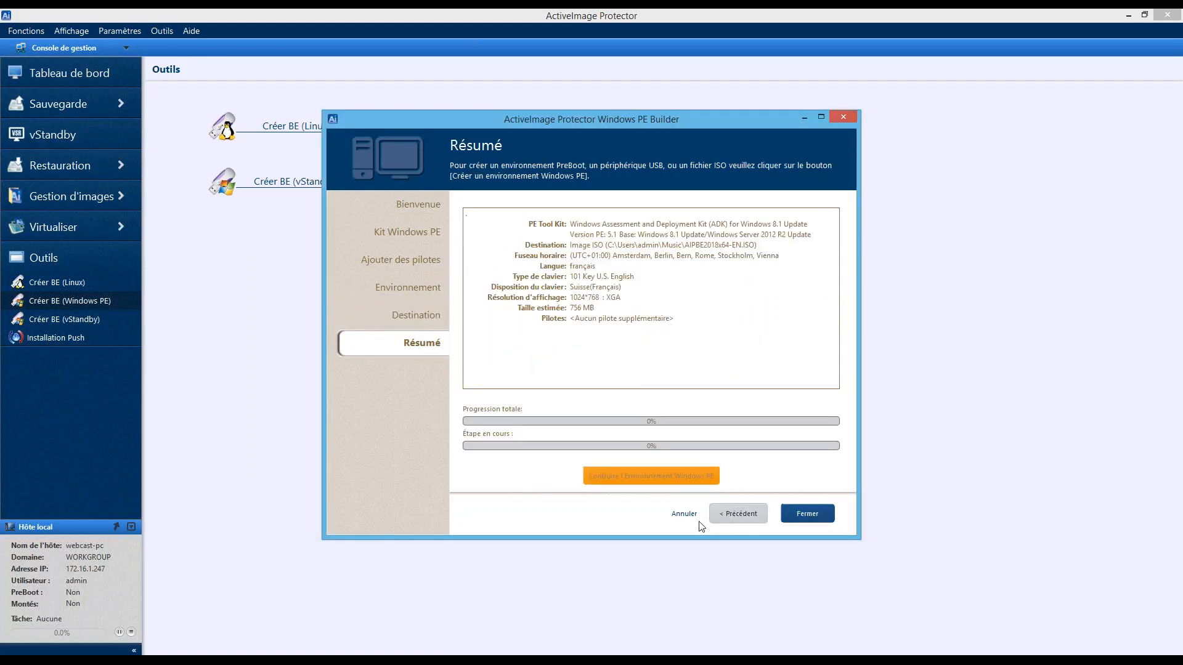
click(684, 517)
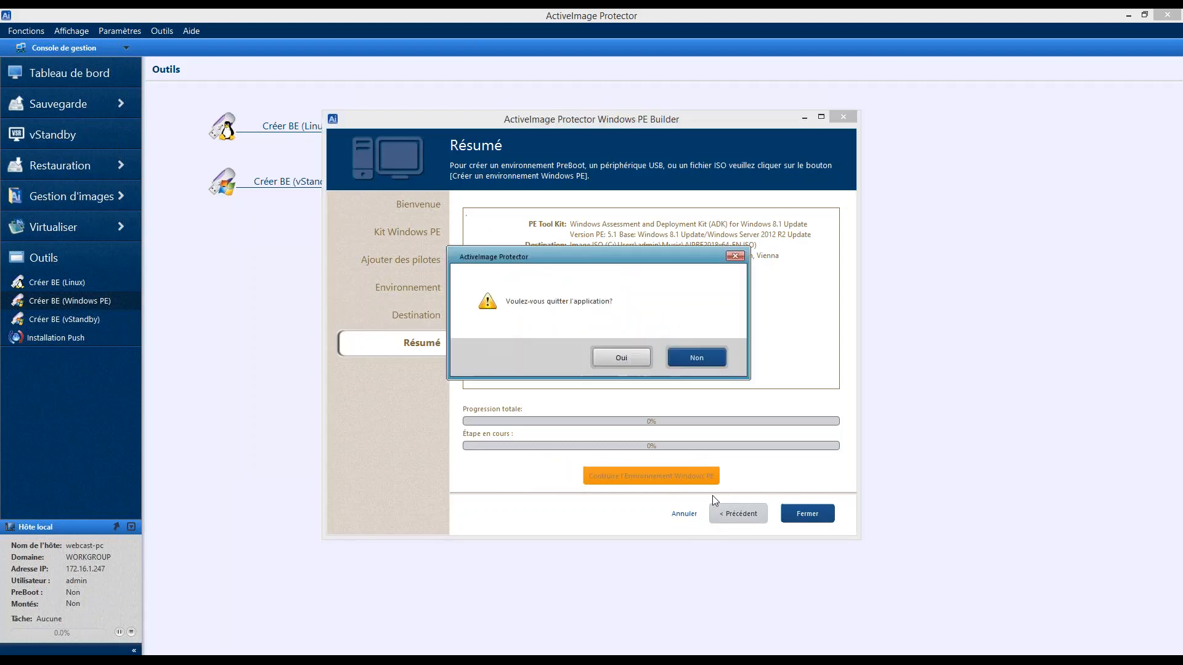
click(624, 358)
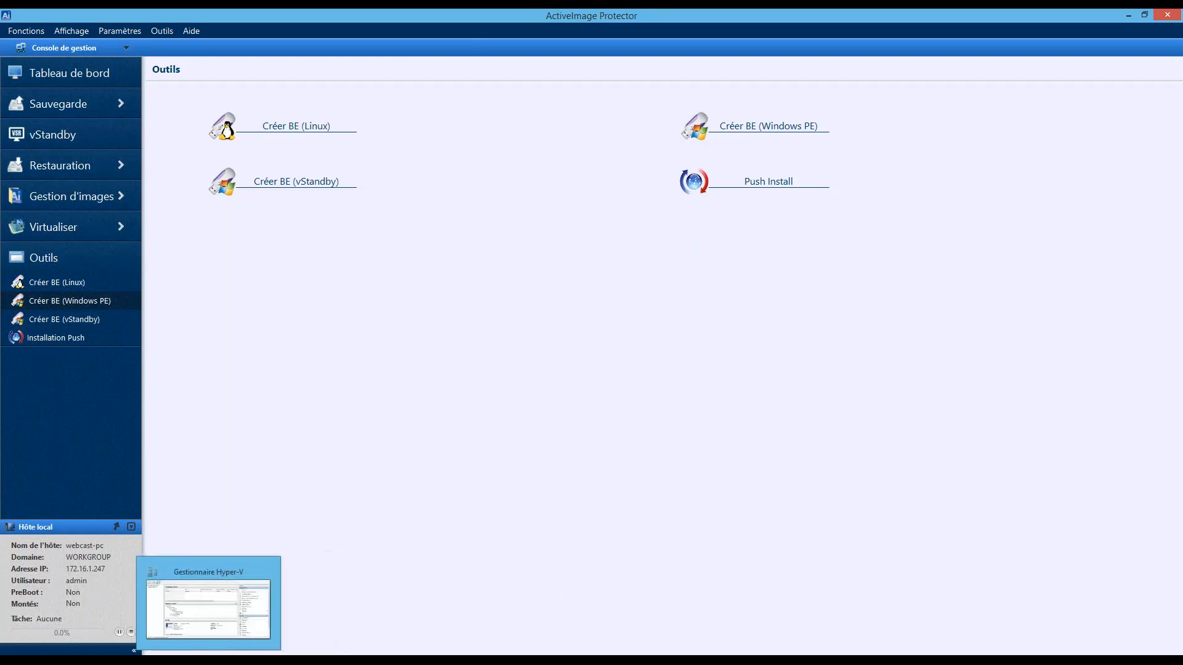
Step: Switch to Hyper-V Manager, maximize it and connect to the AIP BE virtual machine
click(216, 600)
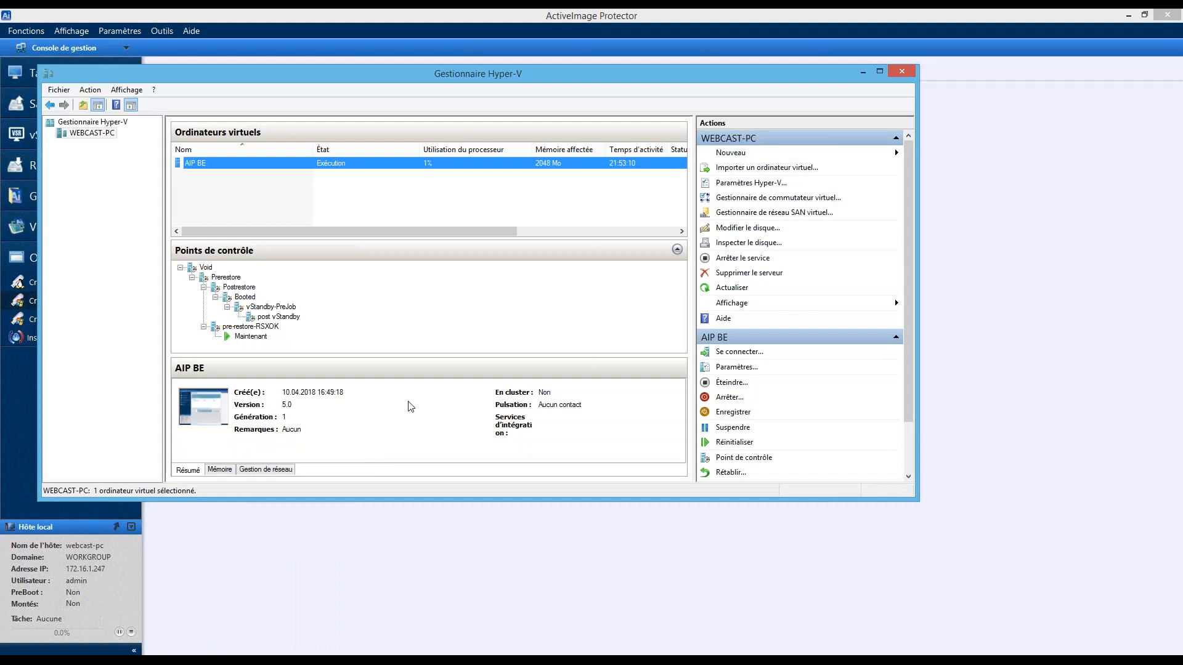
click(879, 74)
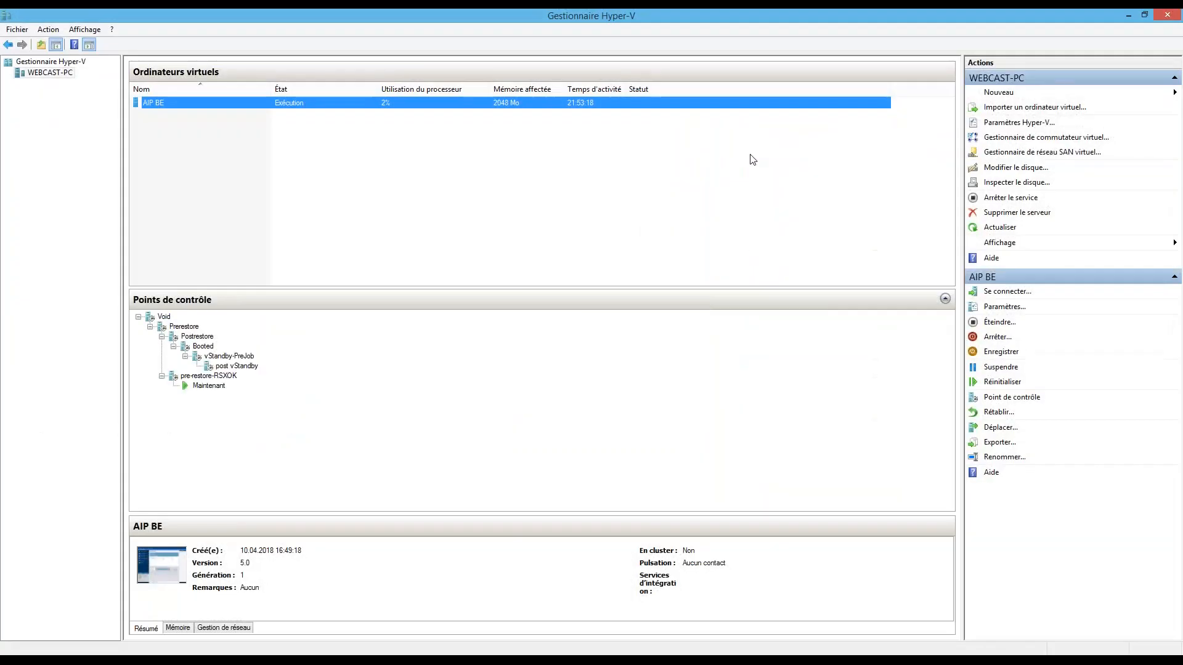
click(491, 198)
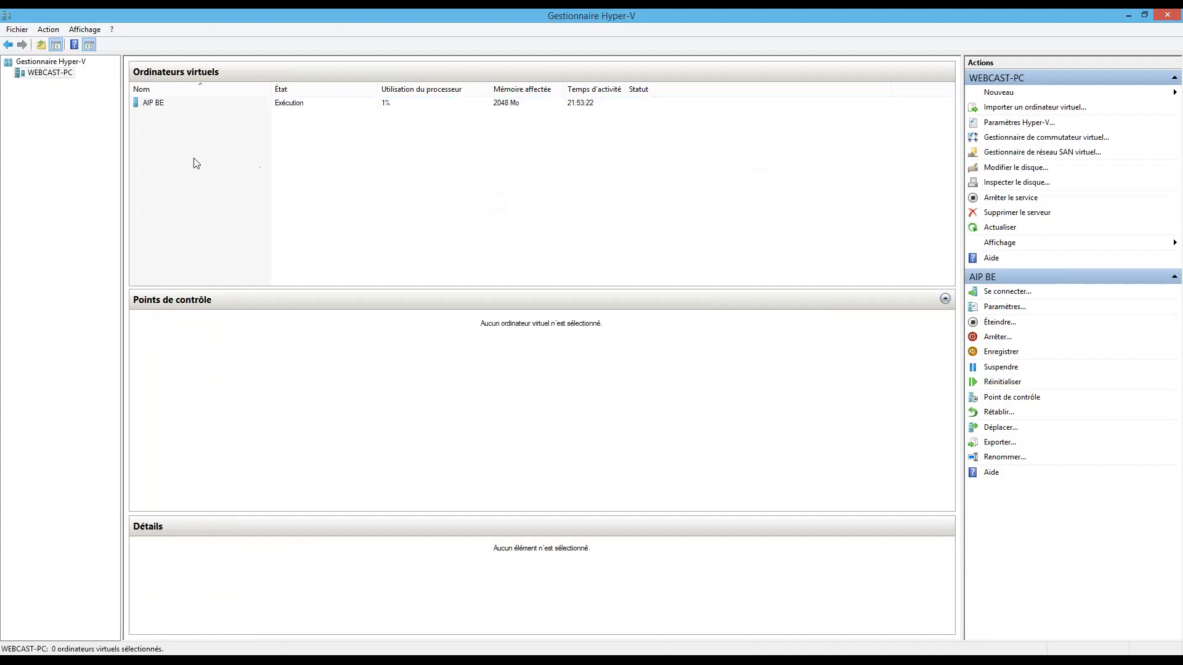
click(168, 106)
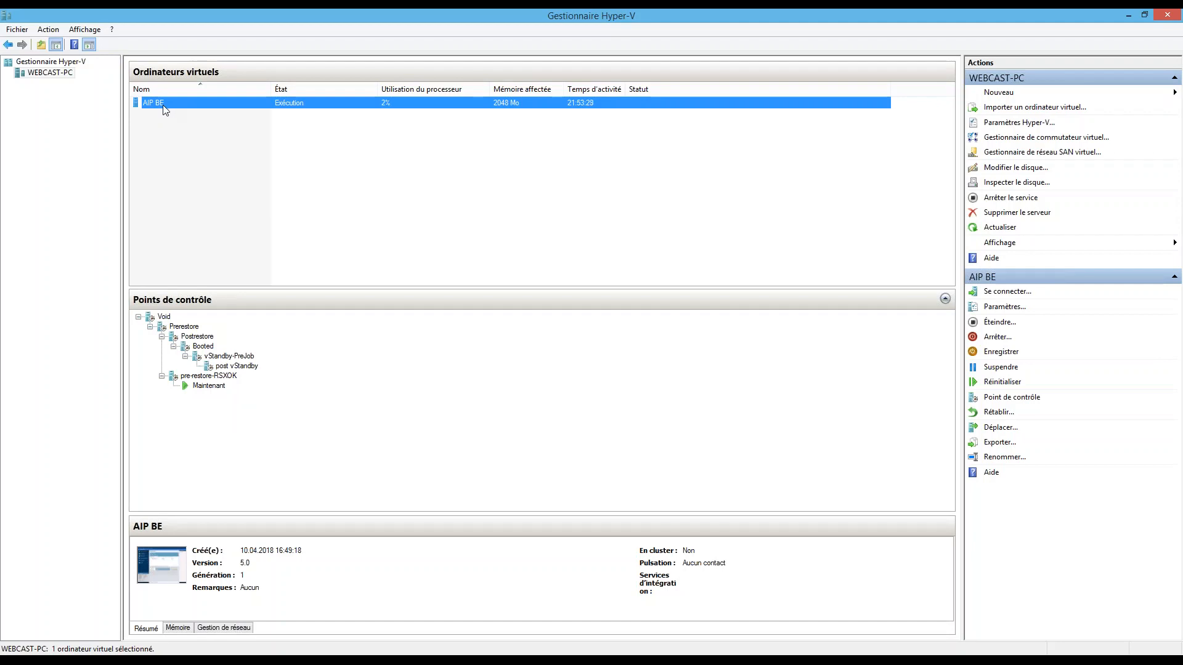
right_click(164, 106)
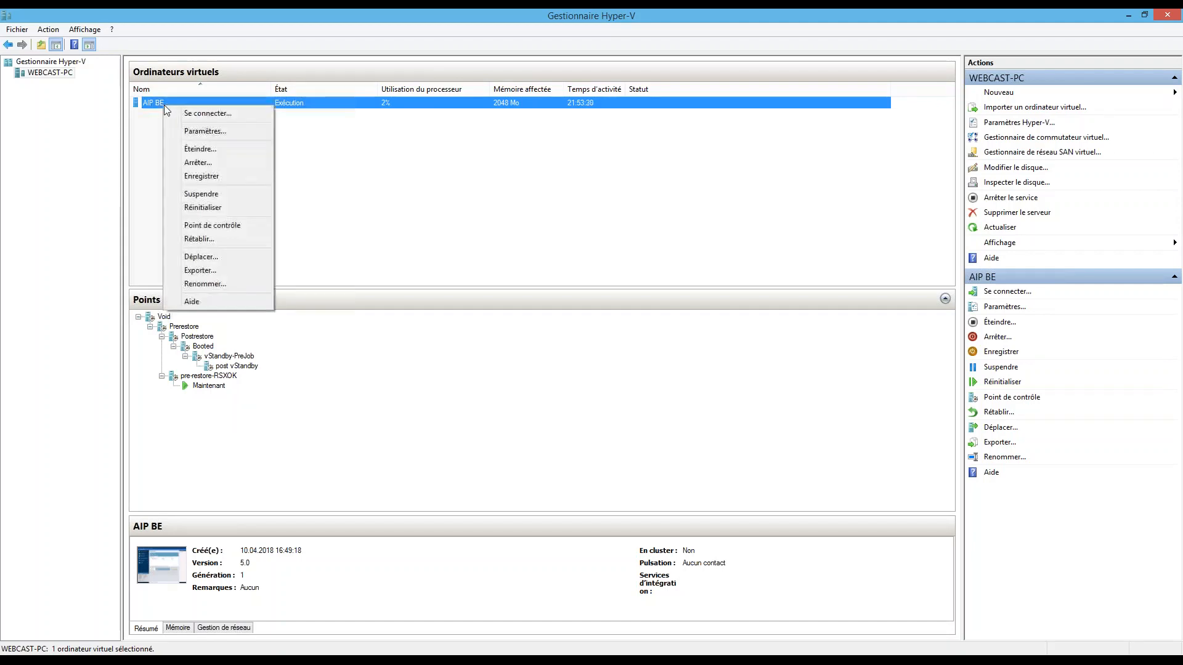
click(194, 118)
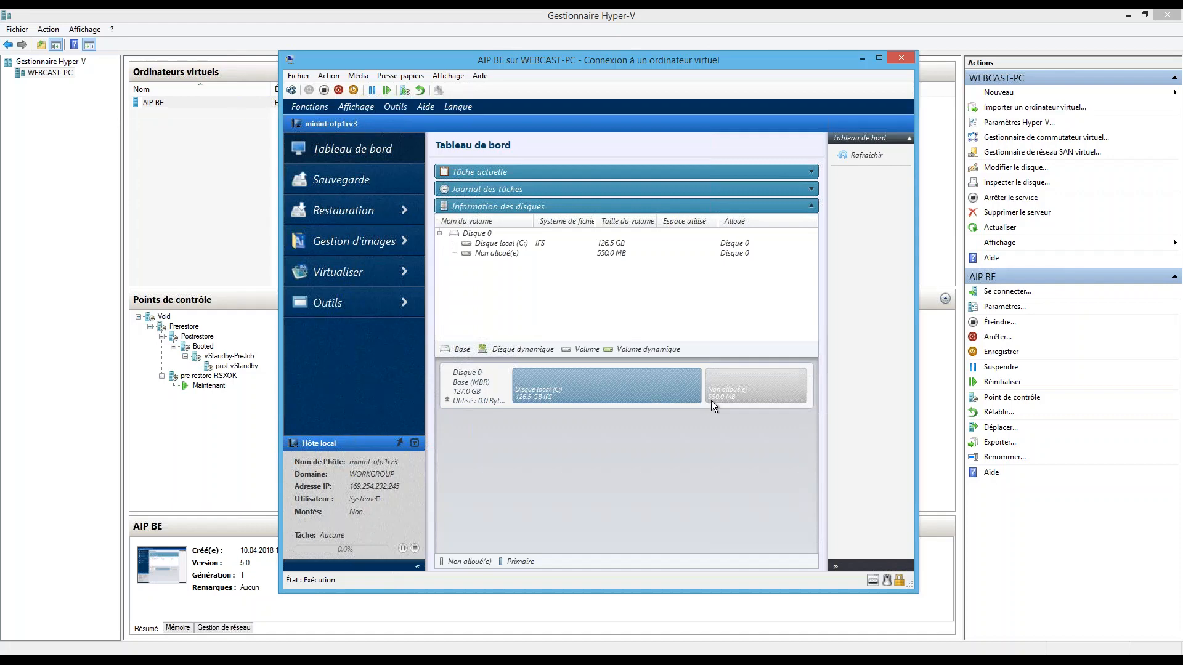
Step: Open the network configuration tool of the recovery environment in the AIP BE virtual machine
mouse_move(666, 385)
click(879, 59)
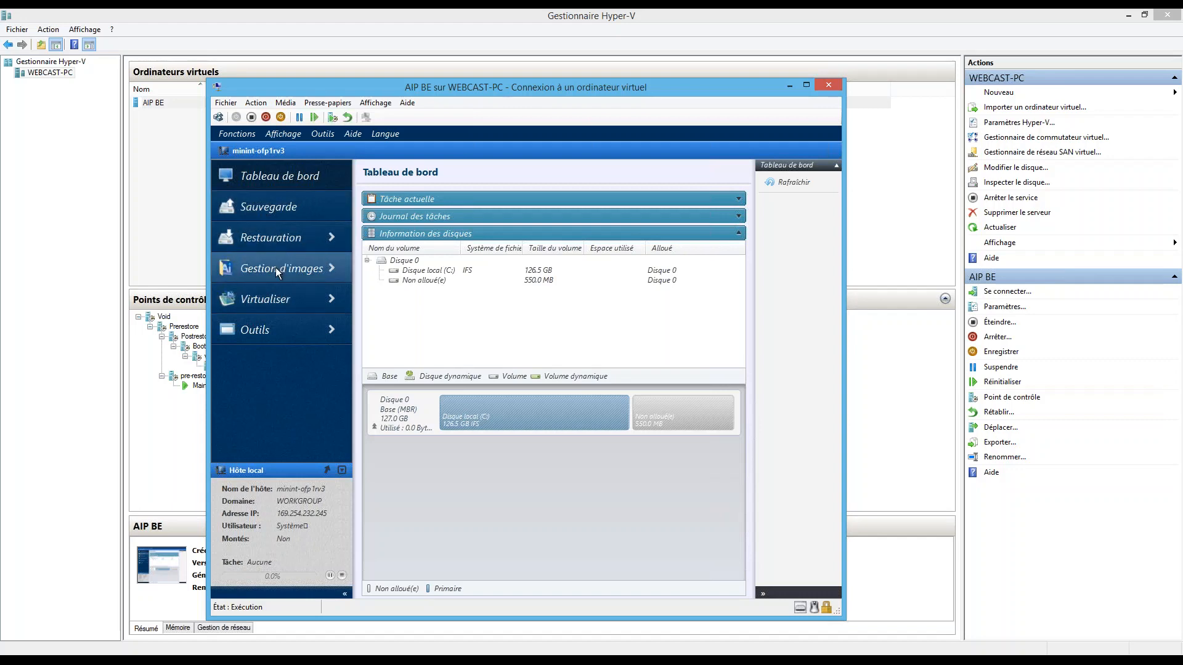
click(275, 329)
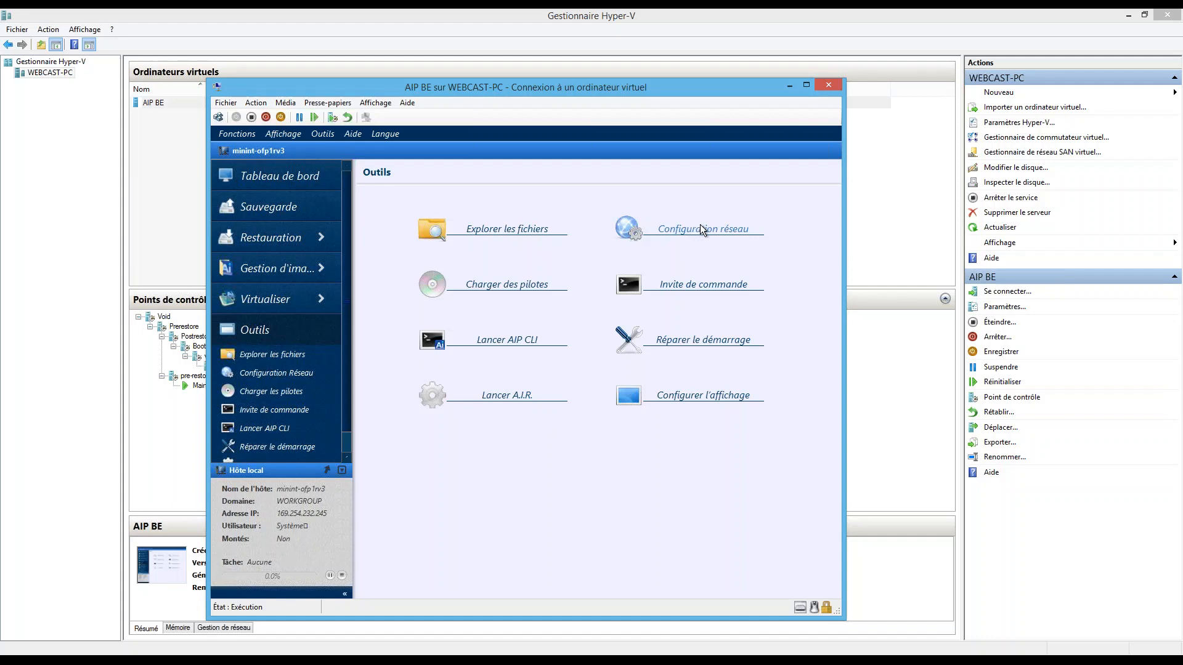
click(699, 228)
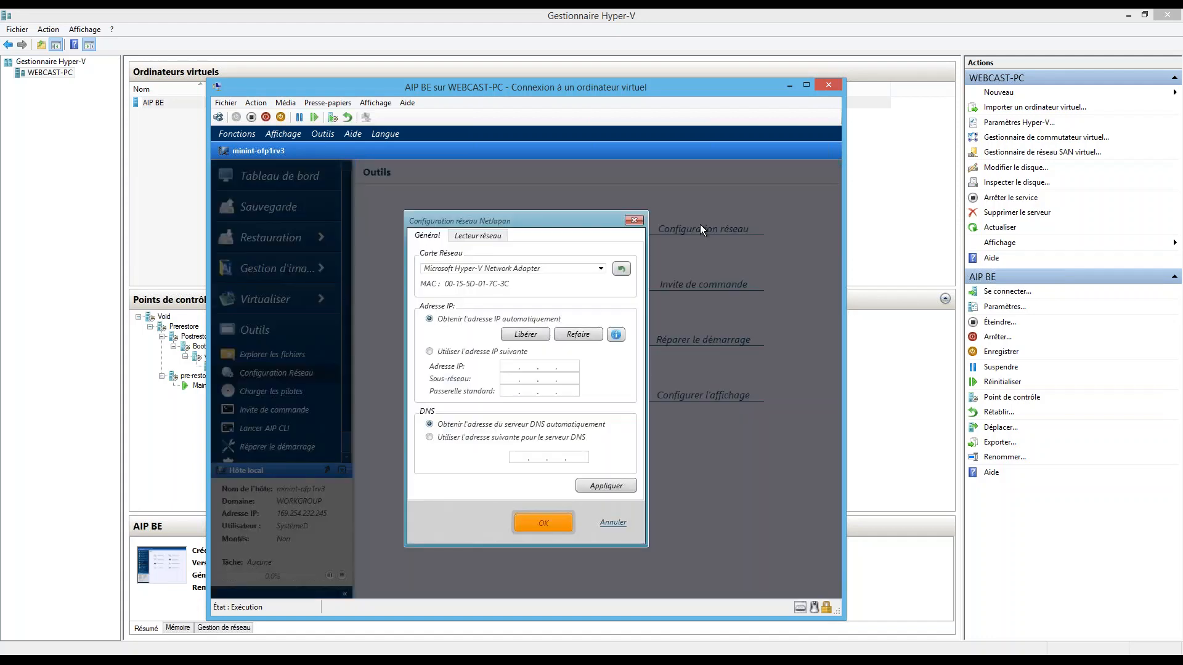
Step: Examine the DHCP information of the network adapter, and leave the network configuration without applying changes
click(616, 334)
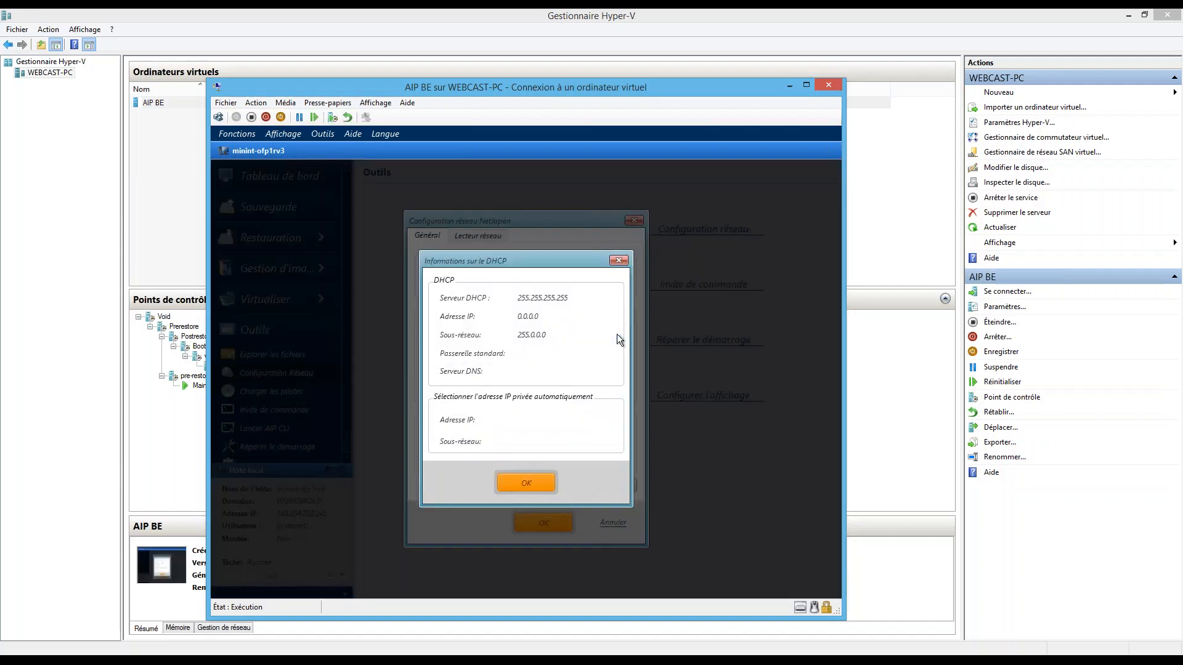
click(523, 479)
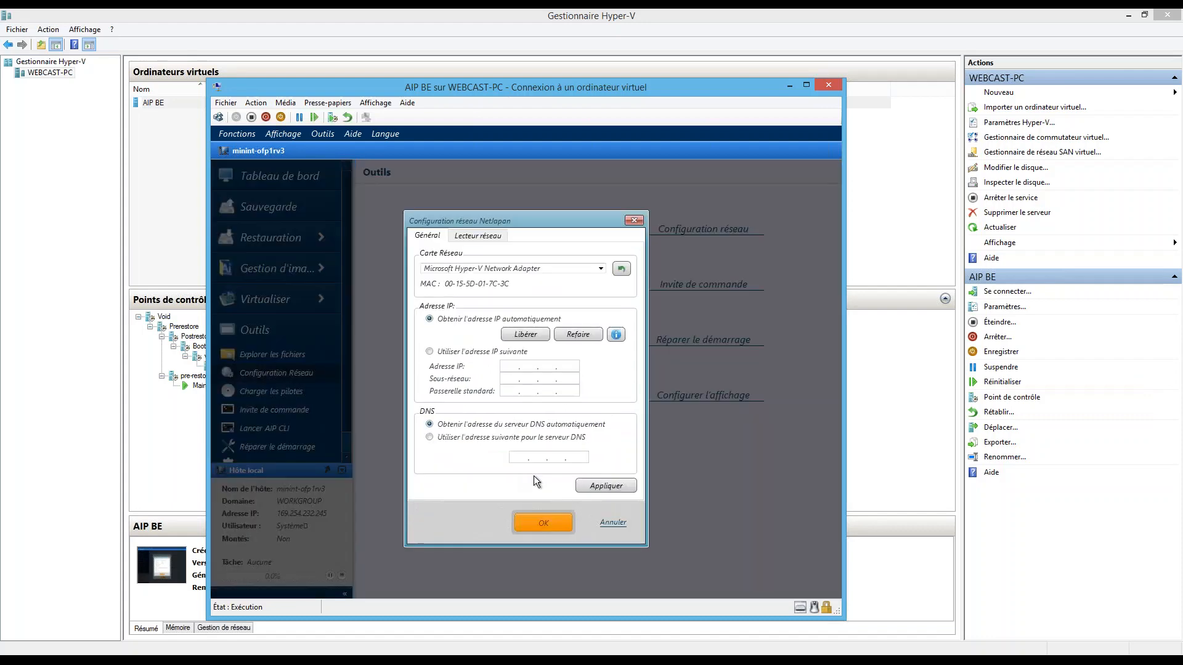
click(612, 523)
Step: Apply the pre-restore-RSXOK checkpoint to the AIP BE virtual machine and start the machine from its connection window
click(170, 405)
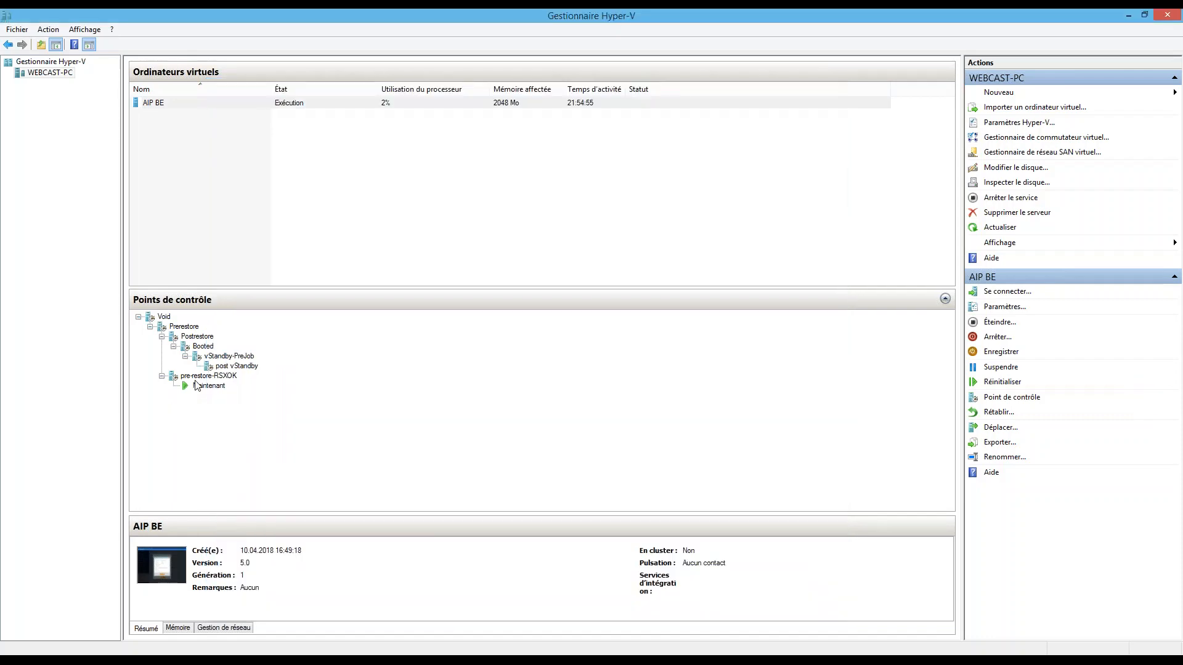
right_click(198, 376)
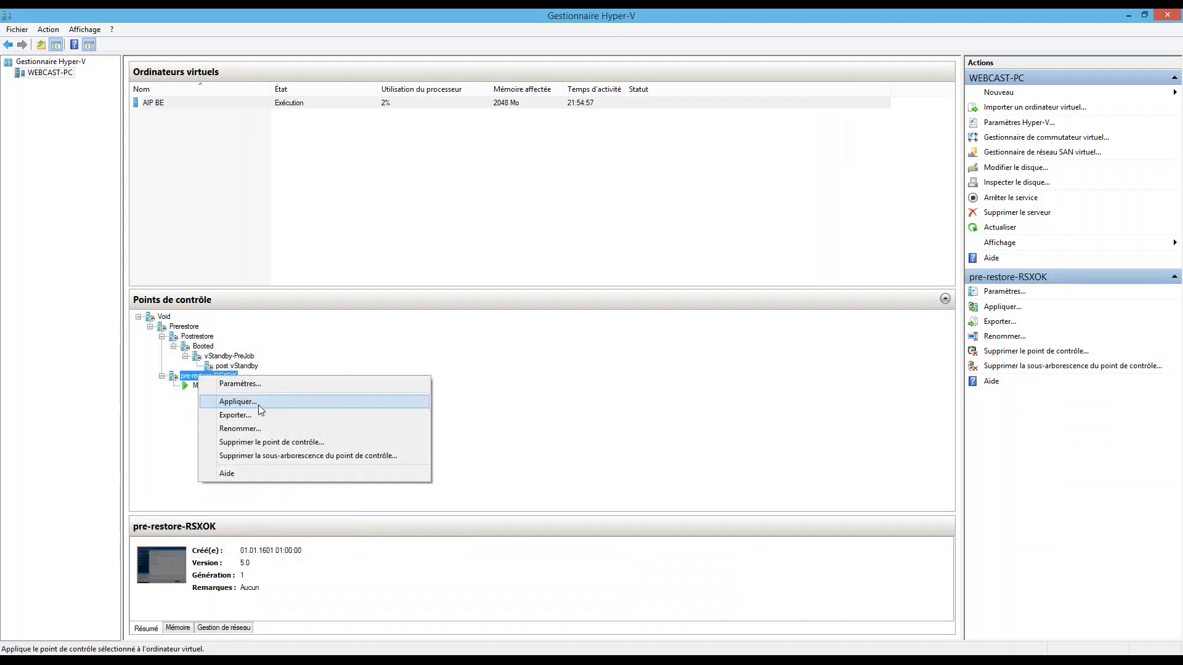
click(257, 405)
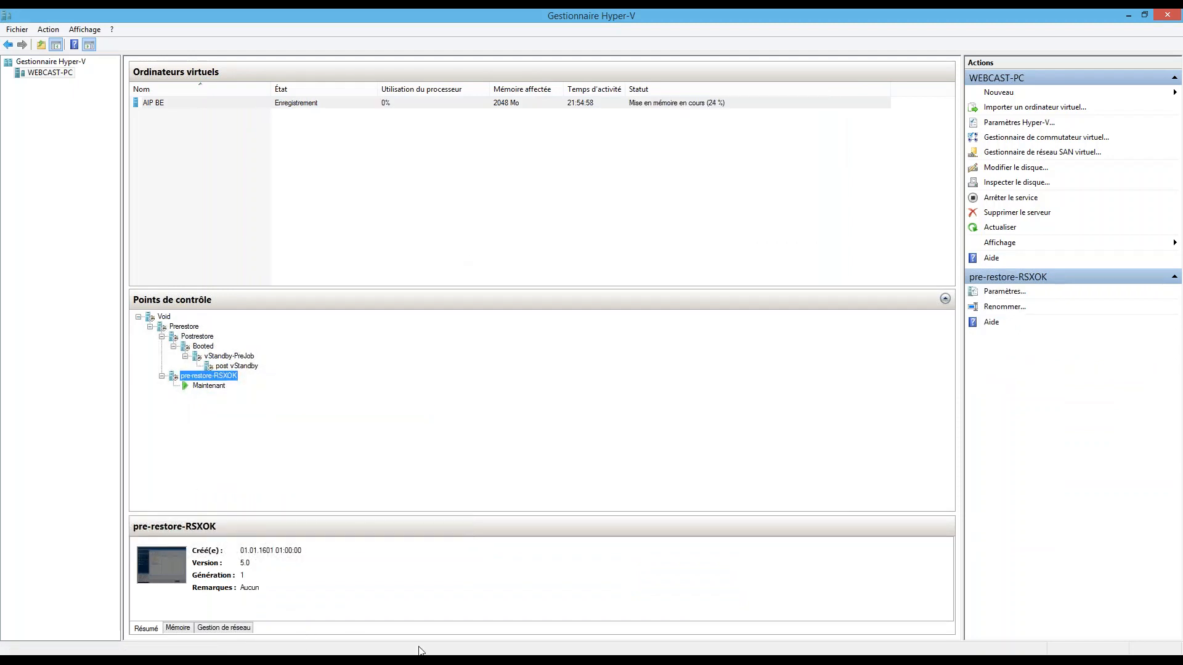
key(alt+Tab)
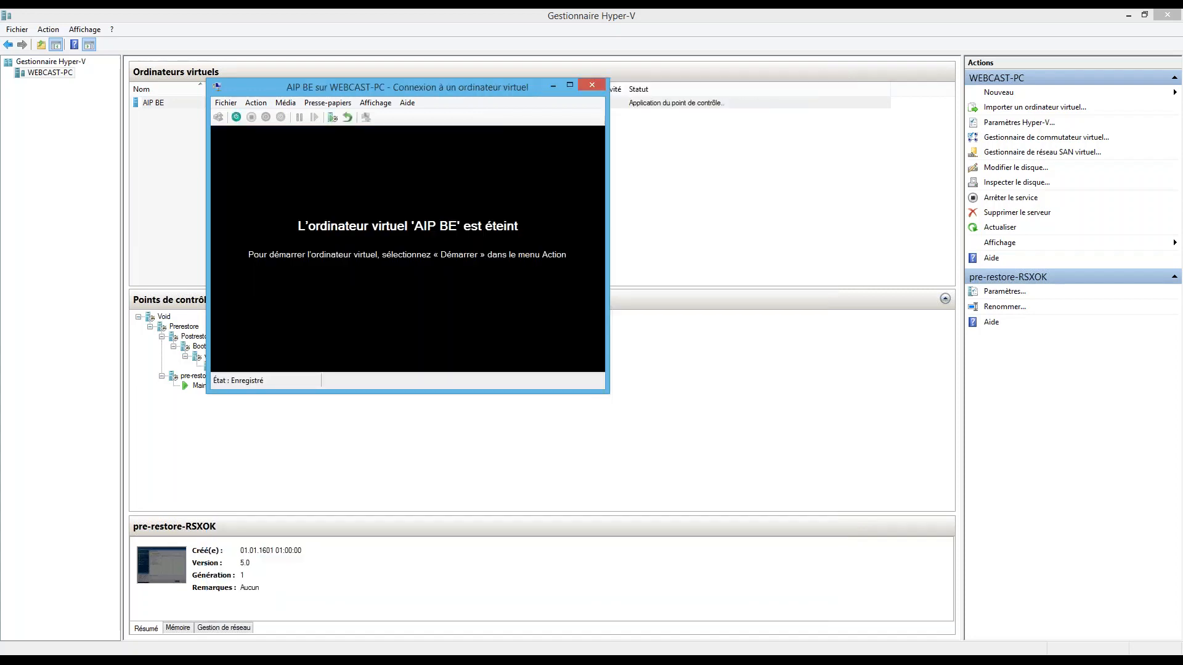
click(236, 117)
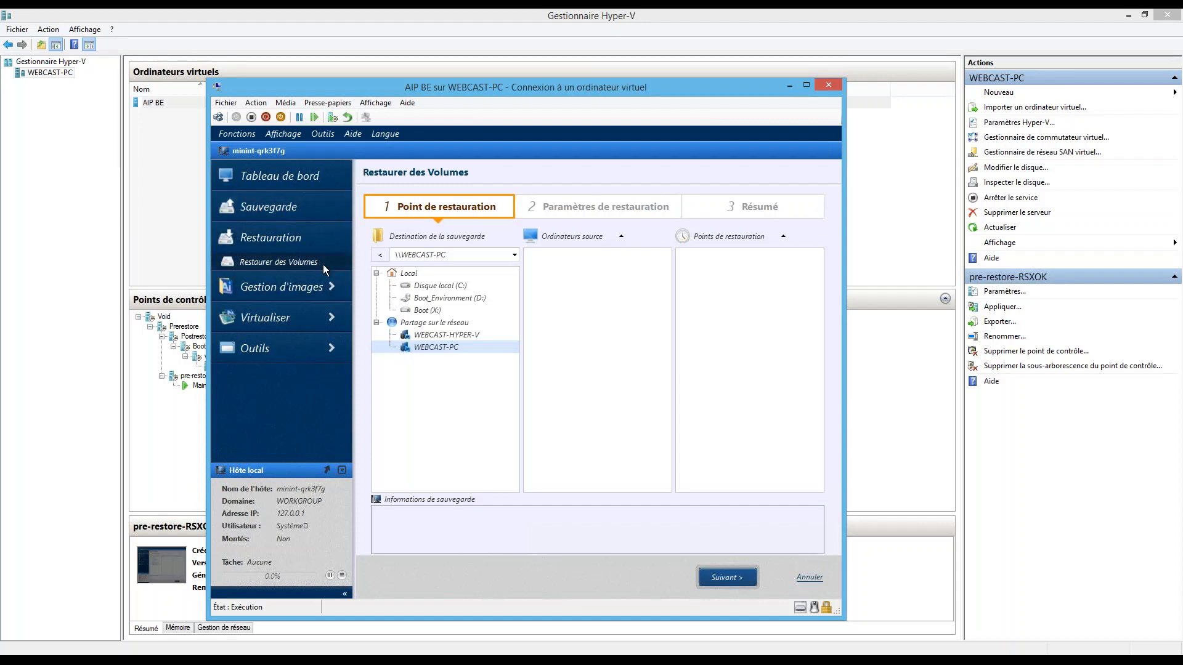
Step: Start a volume restore in the recovery environment and connect to the WEBCAST-PC network share as administrator with the account password
click(302, 248)
click(295, 238)
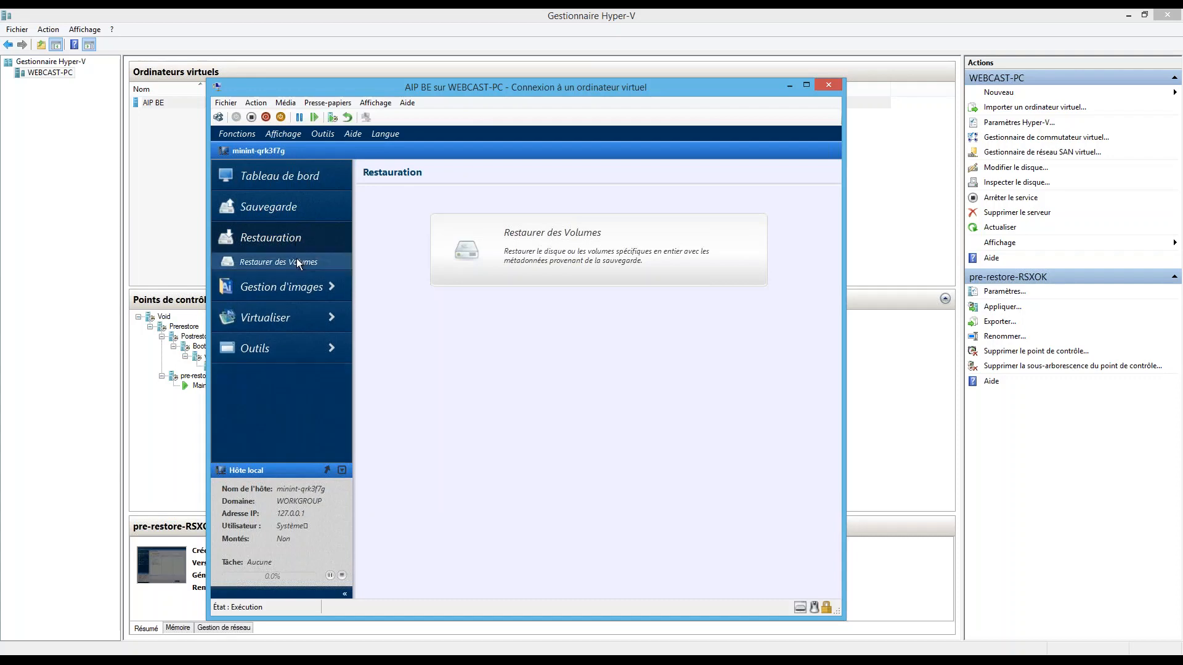
click(296, 258)
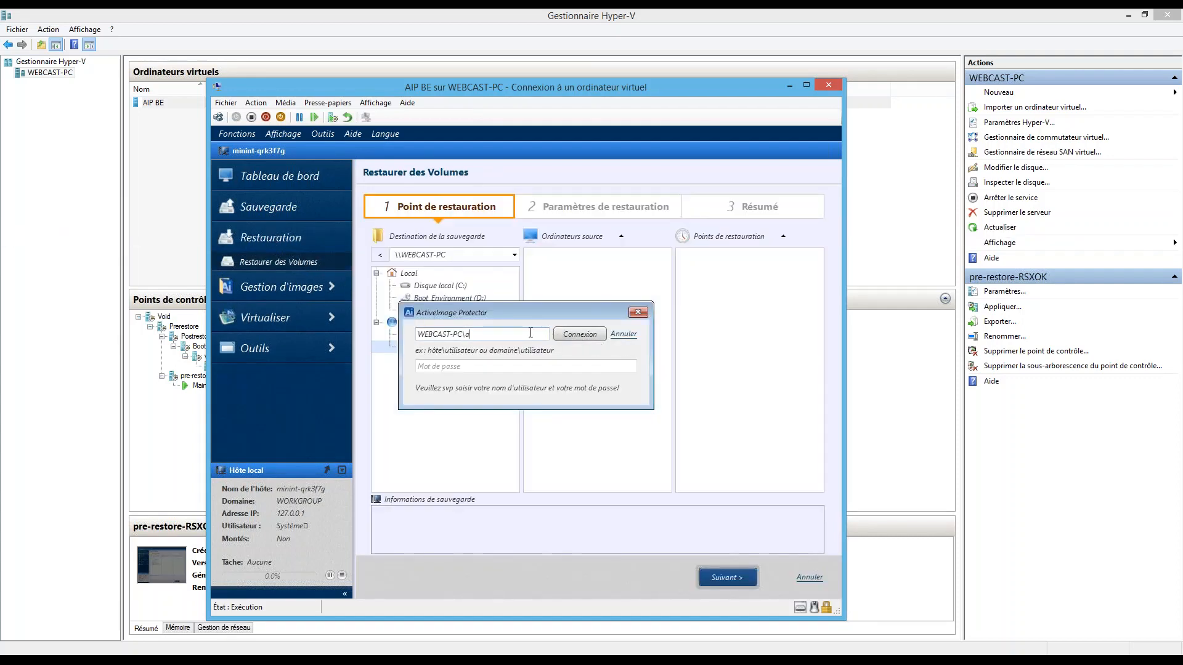
text(administrator)
key(Tab)
text(*****)
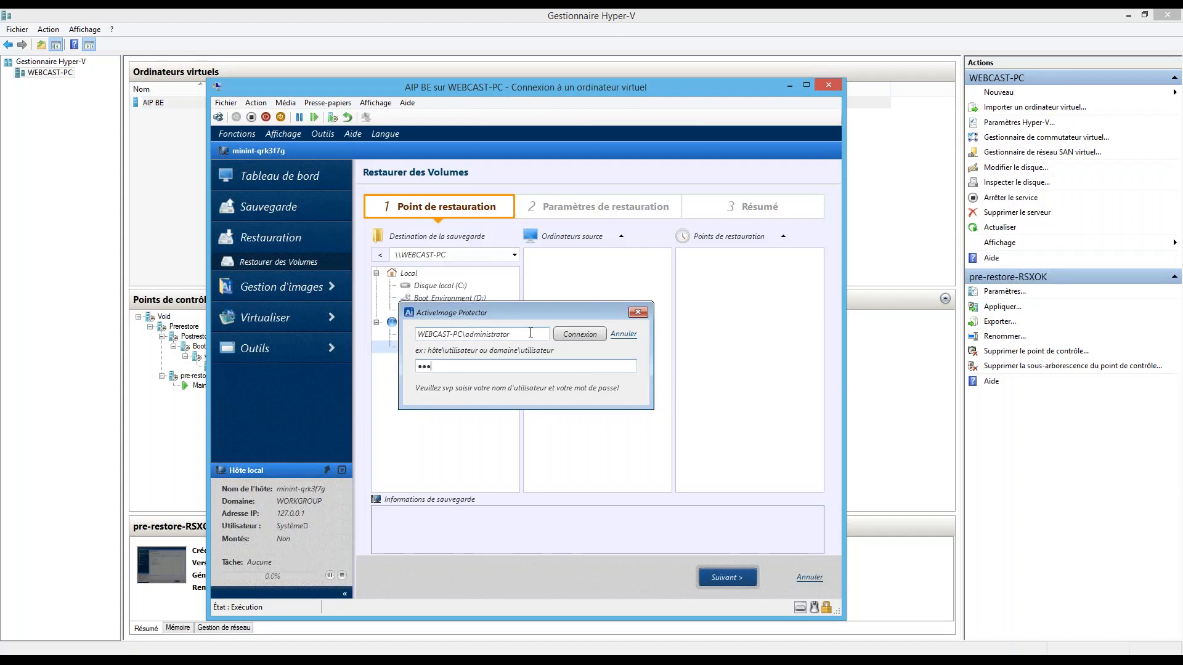
key(Return)
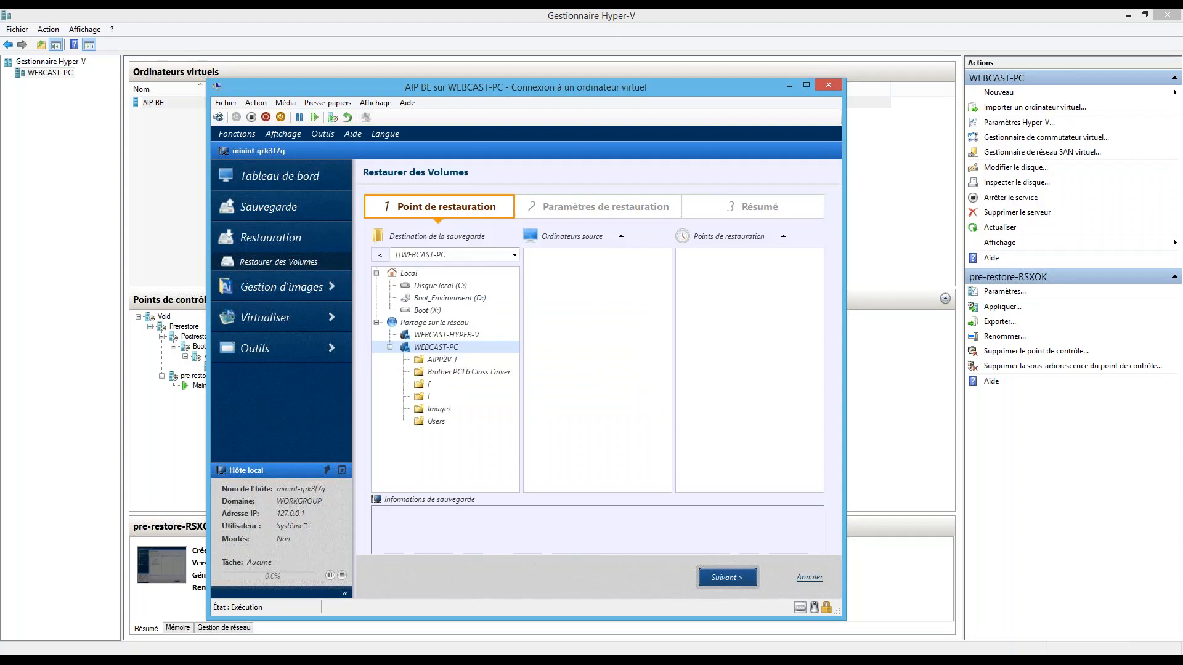
Step: Choose the 13/03/2019 14:34:10 restore point of windows-10-fr from the WEBCAST-PC Images share and proceed to the restore parameters
click(424, 385)
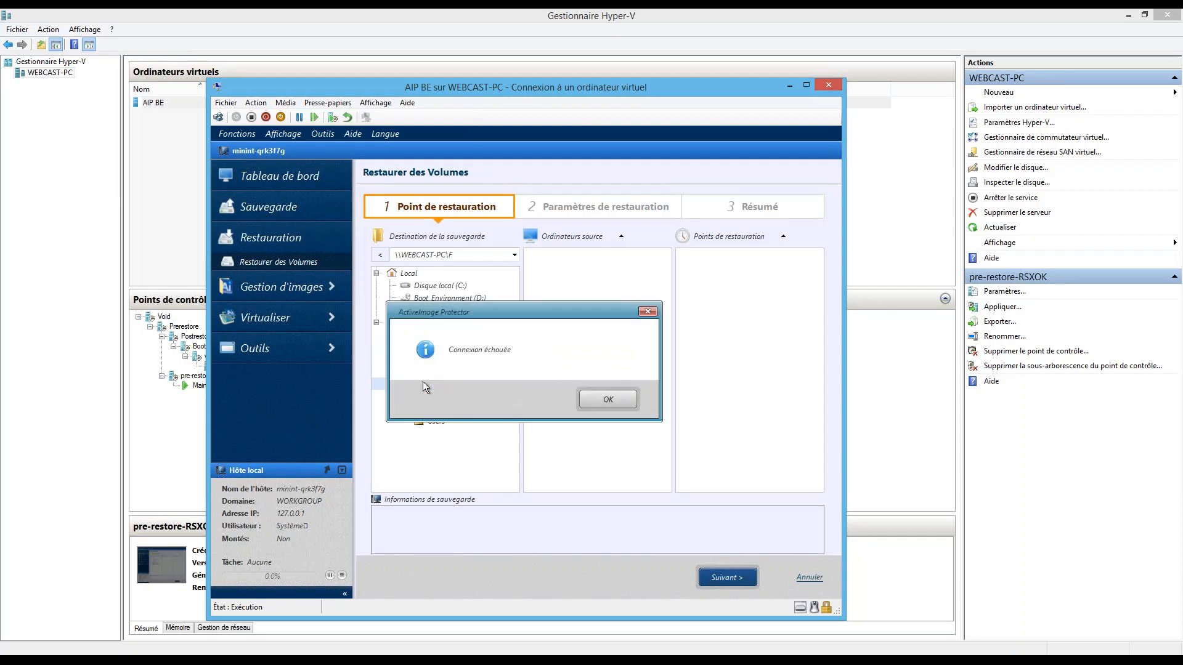
click(596, 401)
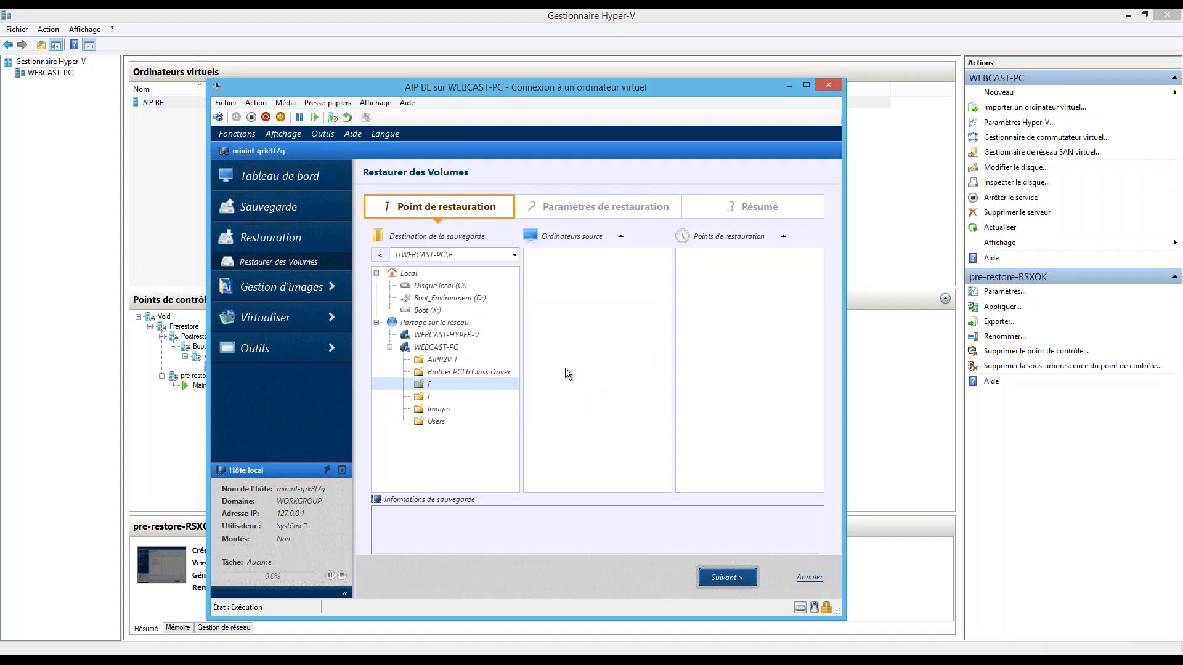
click(437, 410)
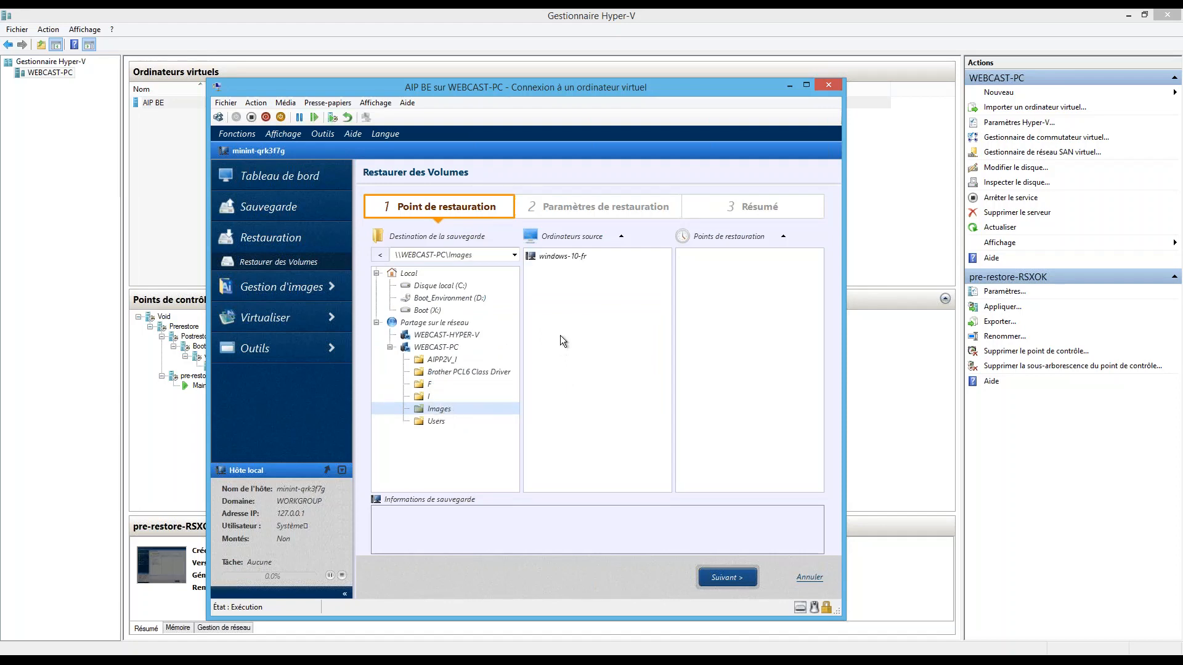
click(573, 256)
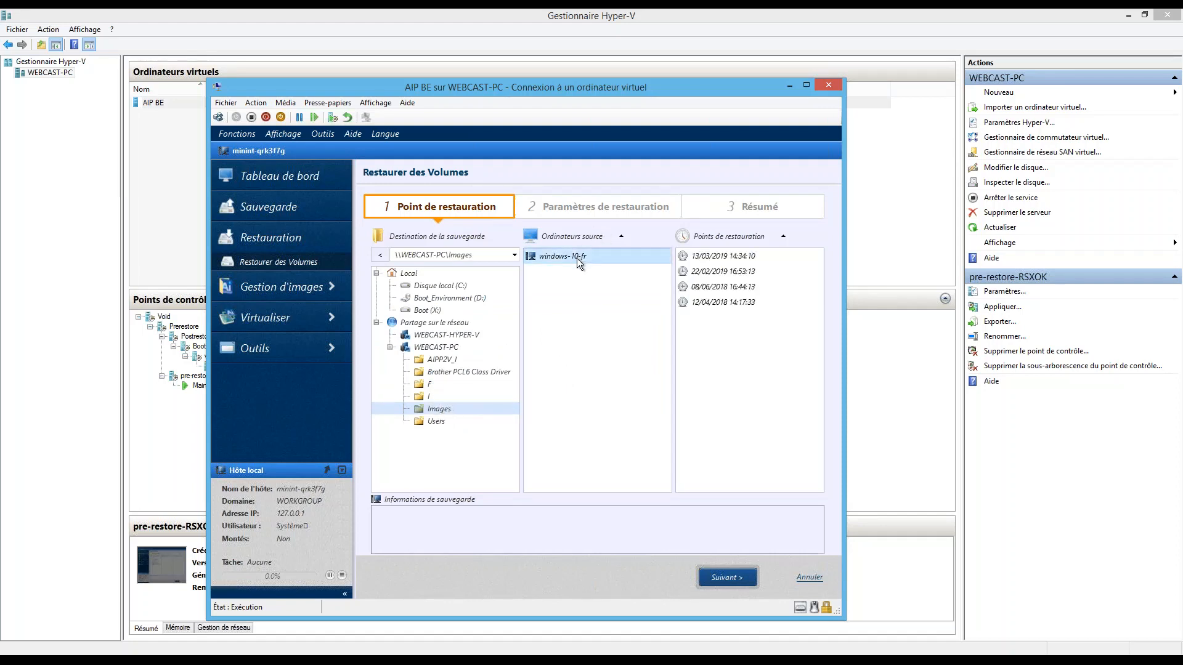
click(712, 258)
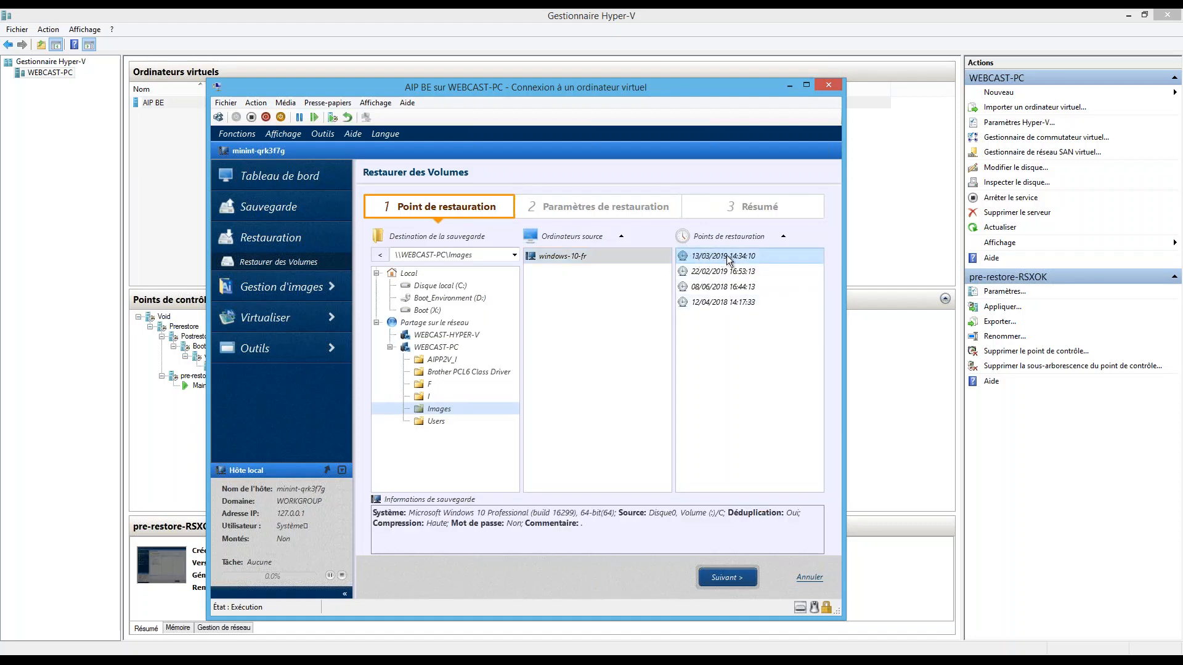
click(738, 577)
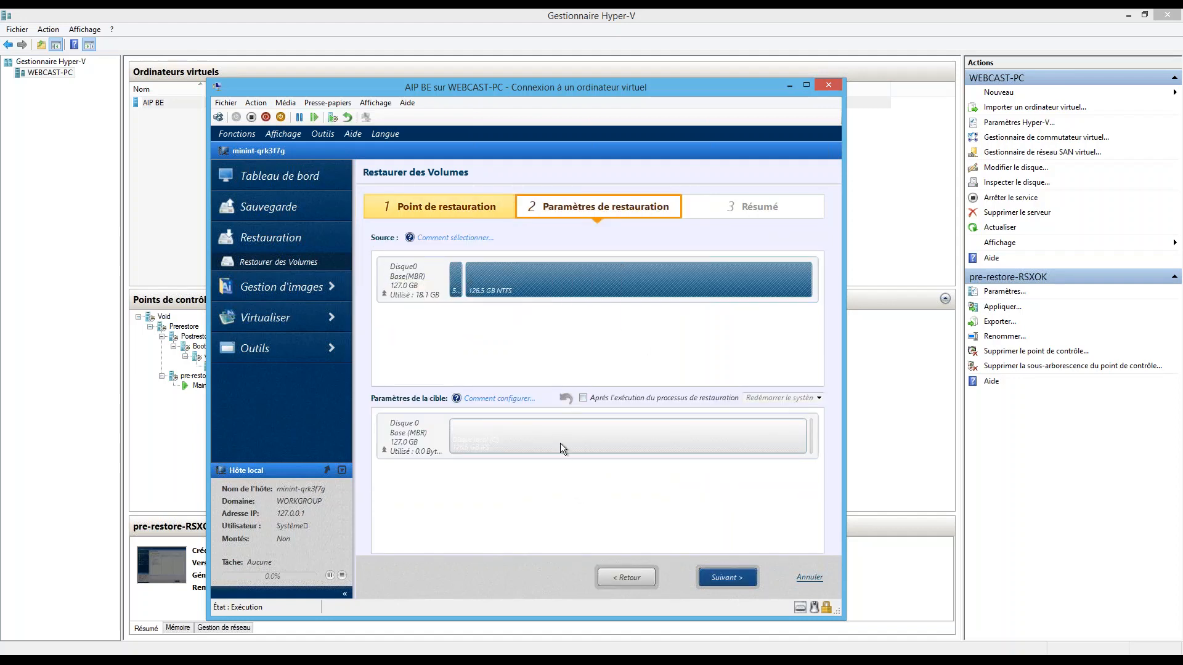
mouse_move(559, 441)
mouse_move(394, 448)
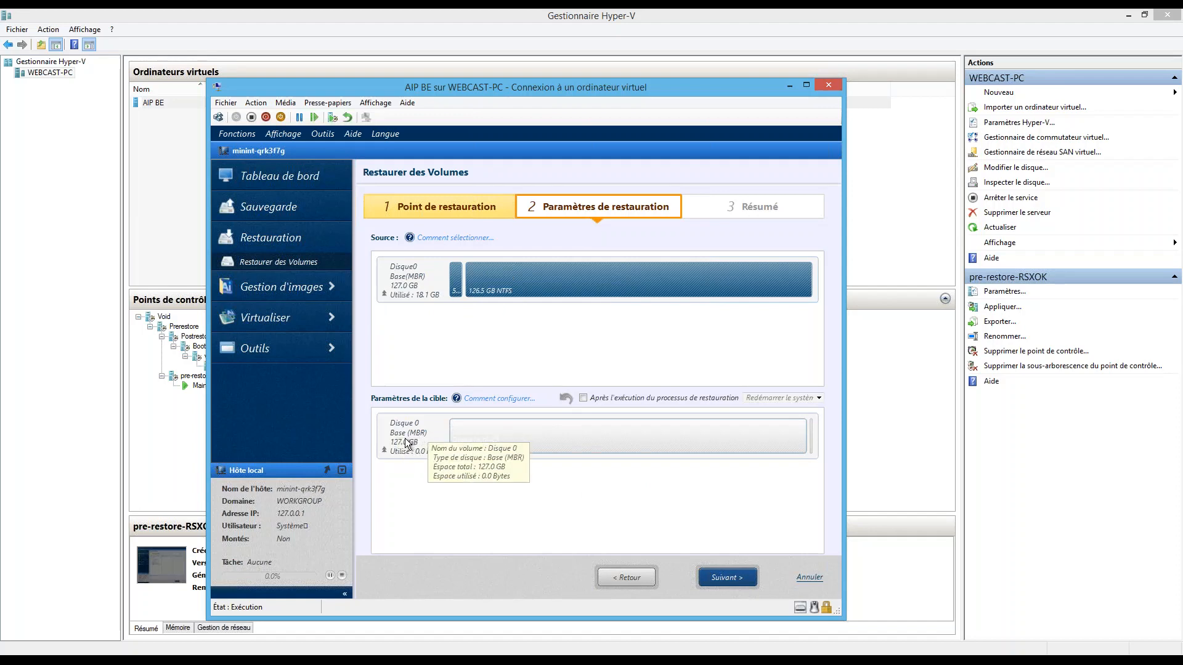
Step: Look at the Architecture Intelligent Restore (A.I.R) tool, cancel it and return to the volume restore parameters
click(257, 356)
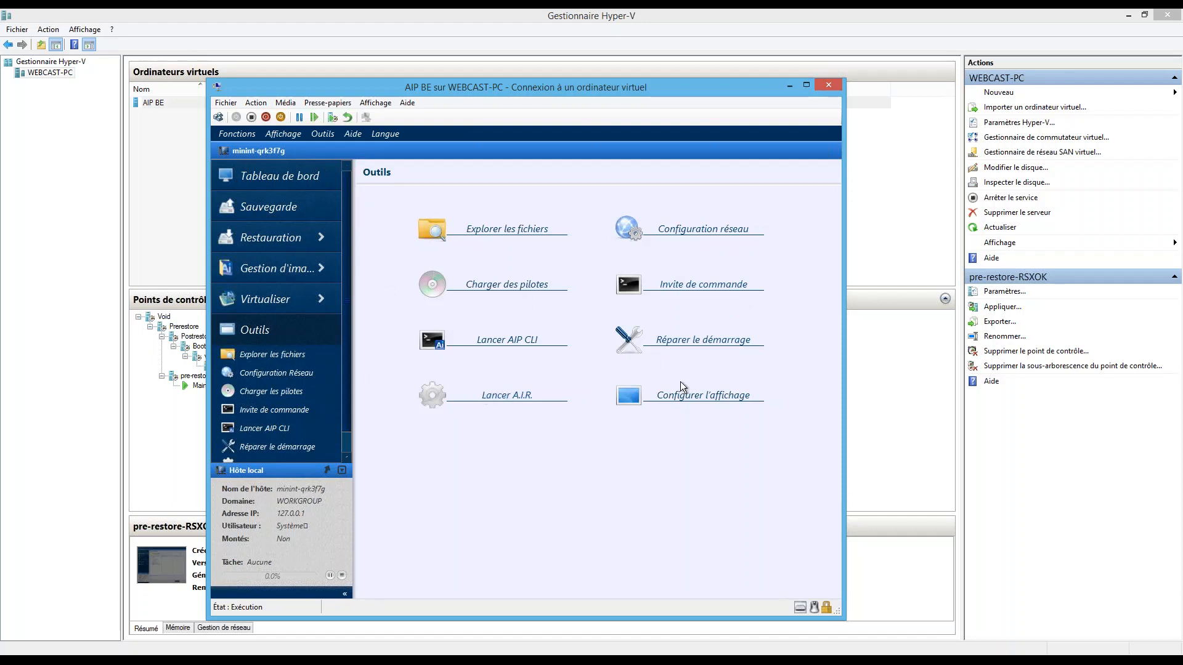
click(506, 397)
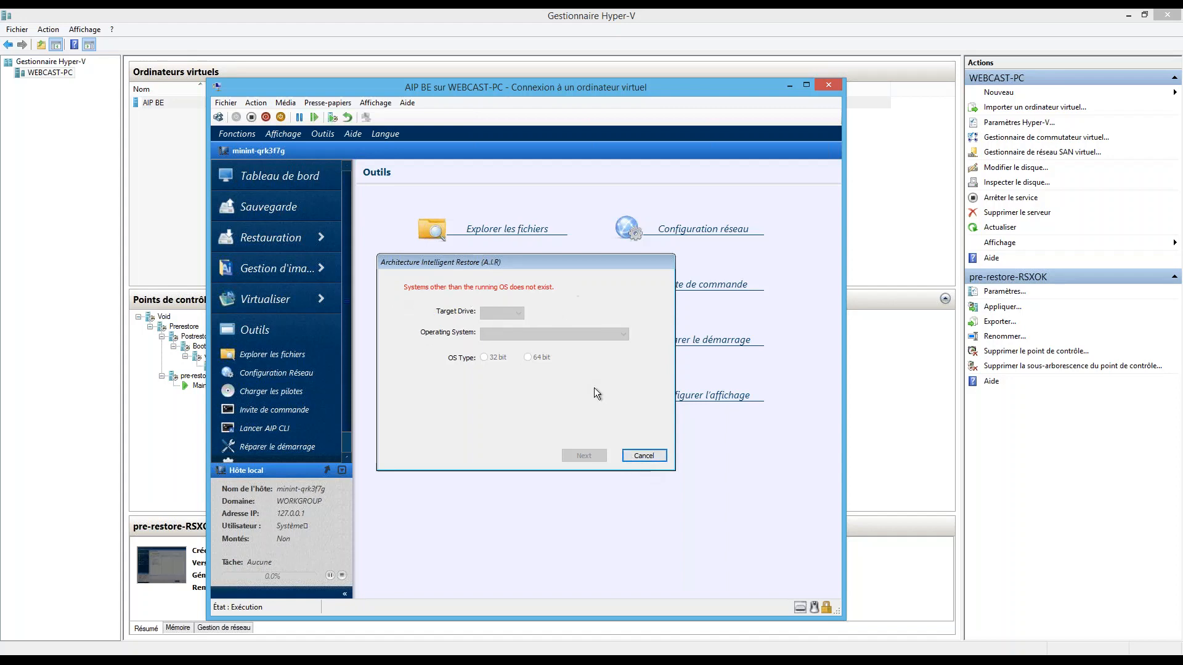
click(644, 457)
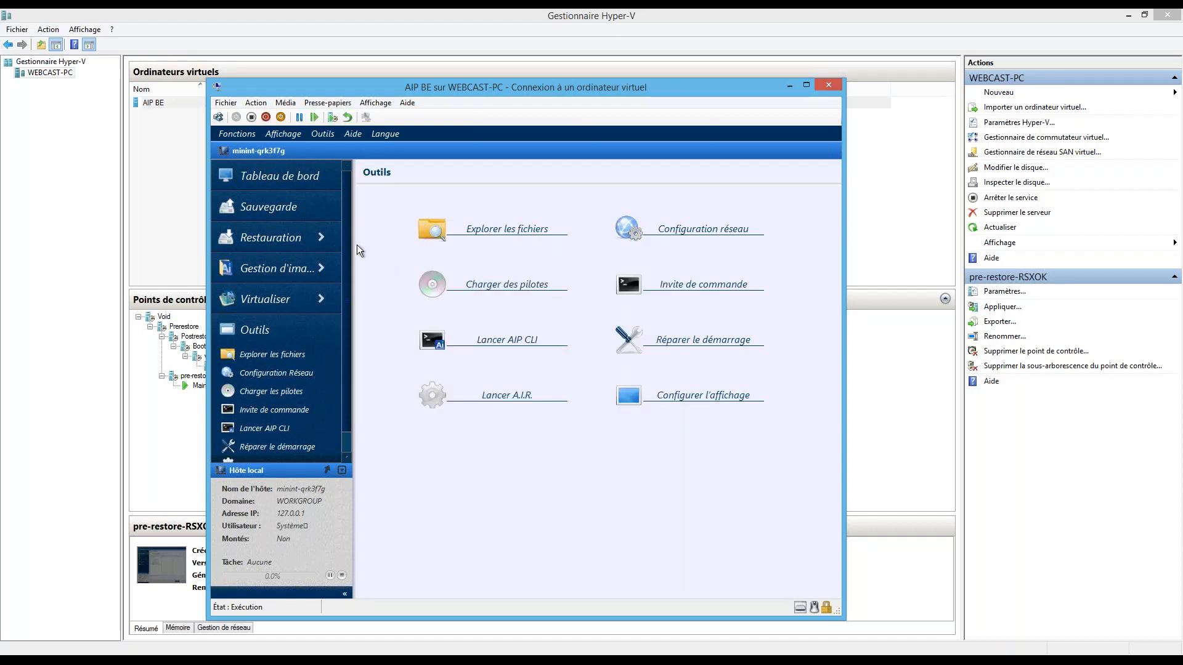
click(287, 230)
click(588, 227)
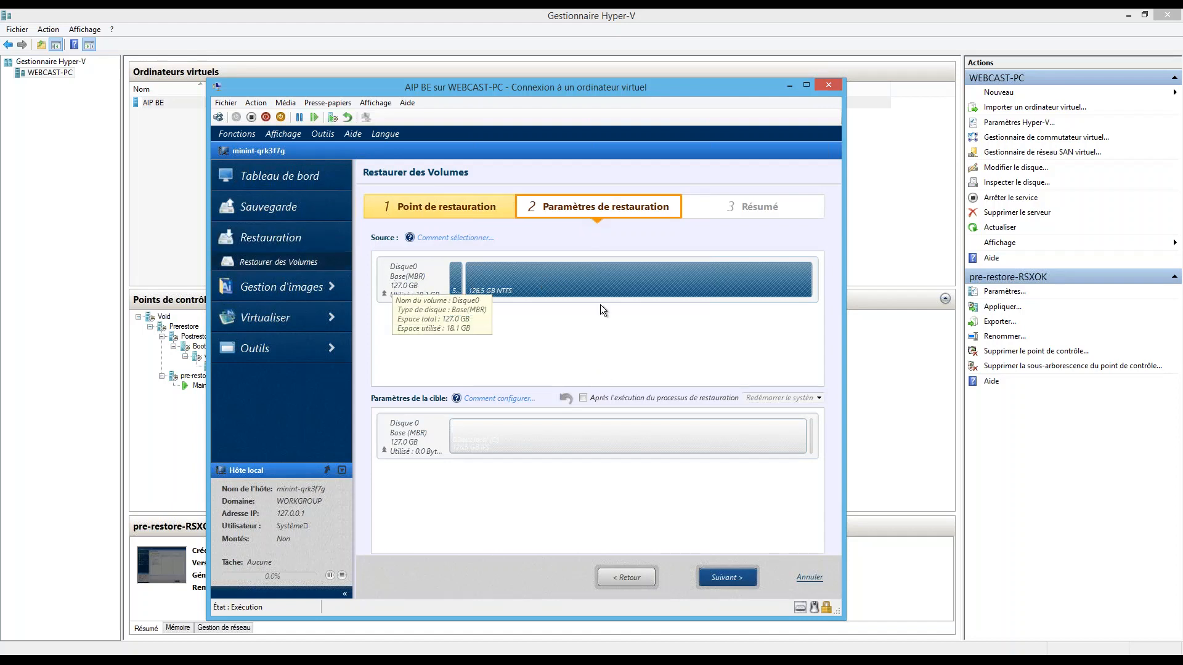
click(397, 276)
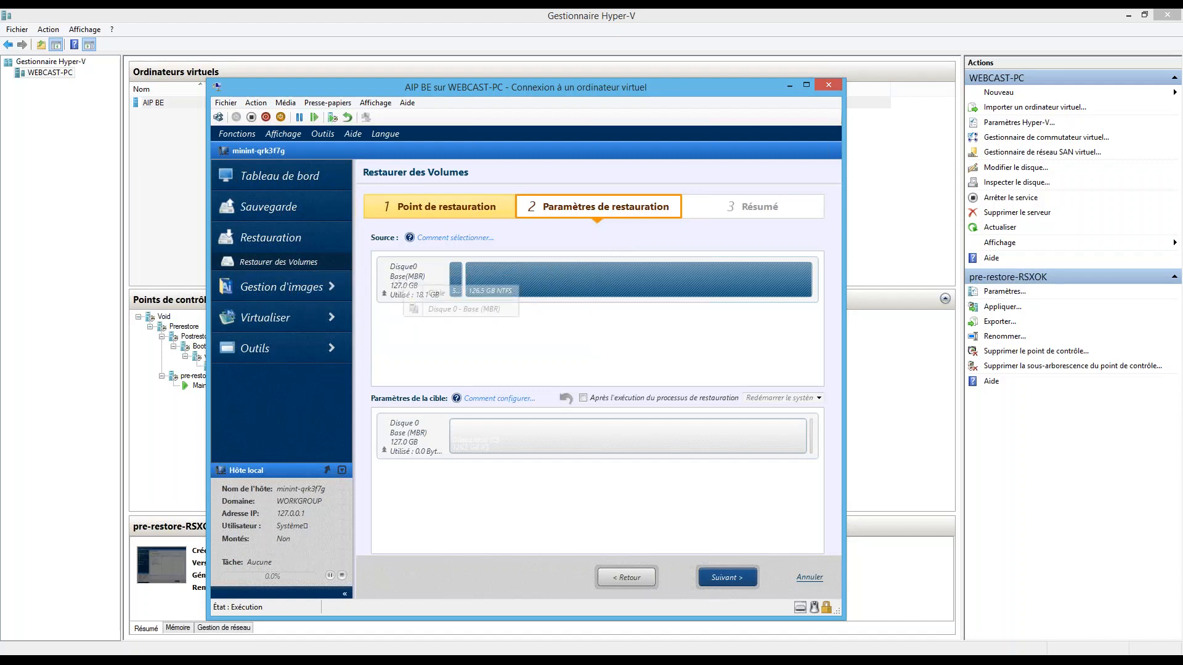
click(451, 308)
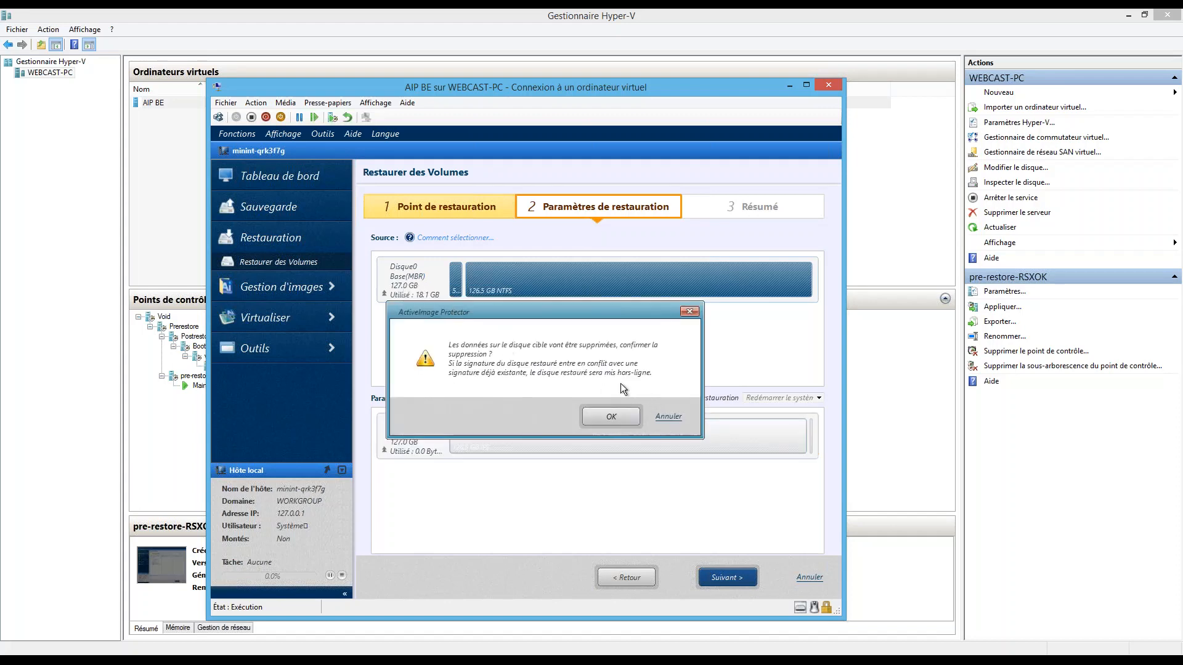
click(665, 416)
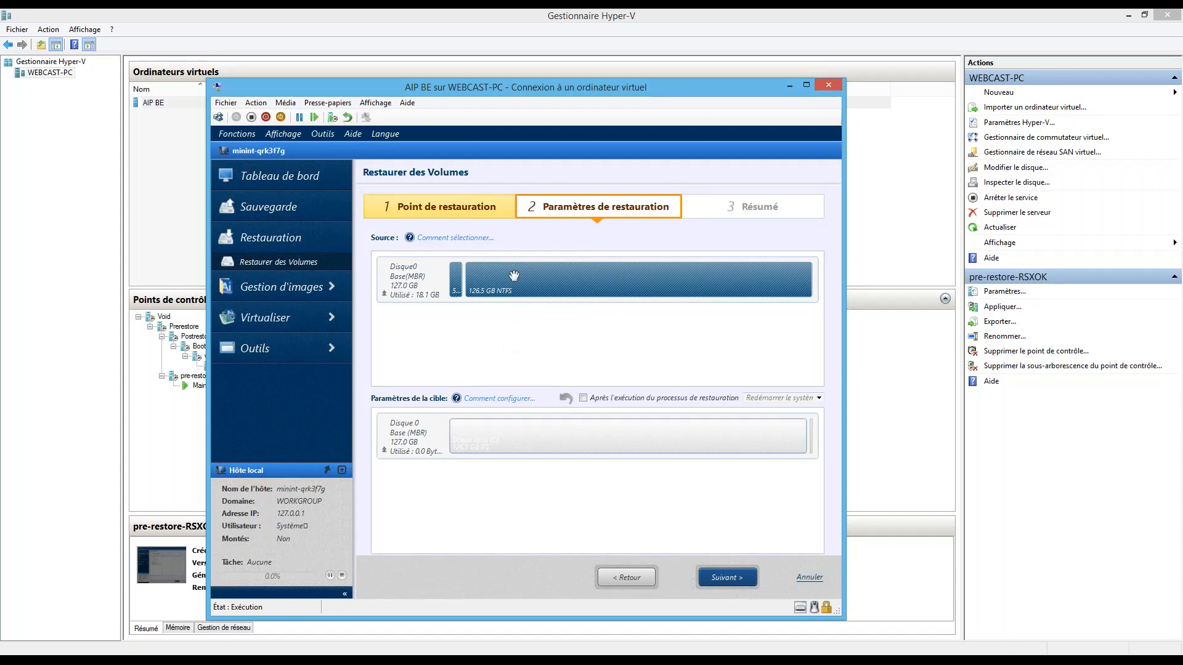
Step: Assign the source's 126.5 GB NTFS volume to local disk C: on target disk 0, restoring as a BIOS system and accepting data deletion
mouse_move(513, 276)
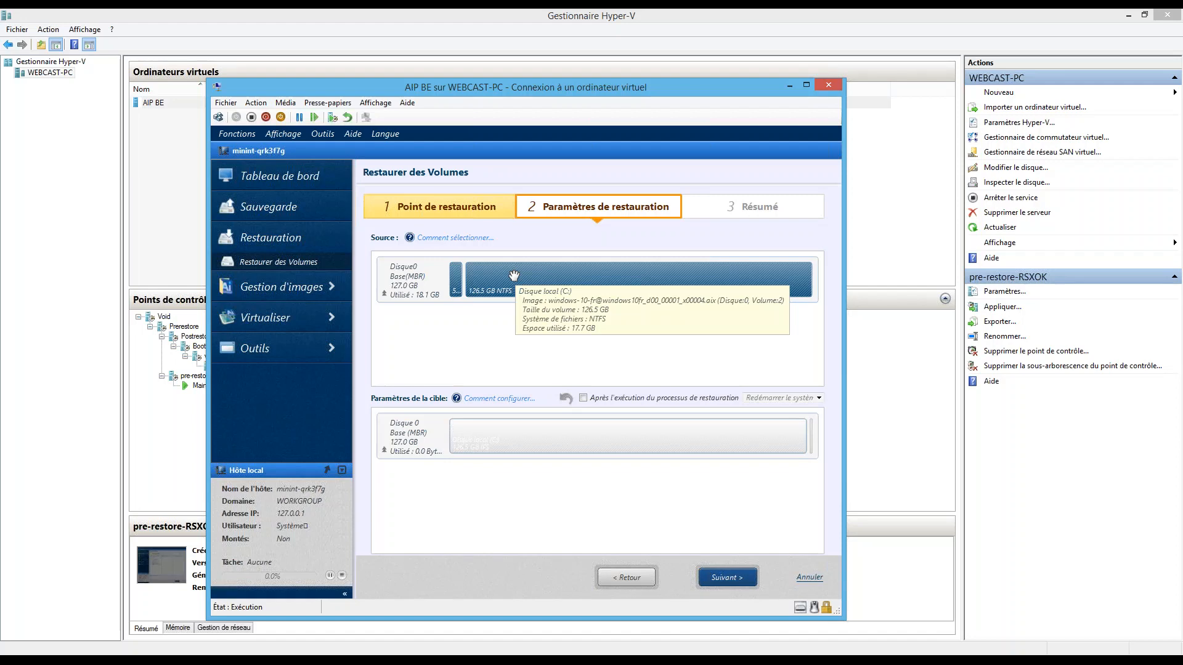
right_click(514, 276)
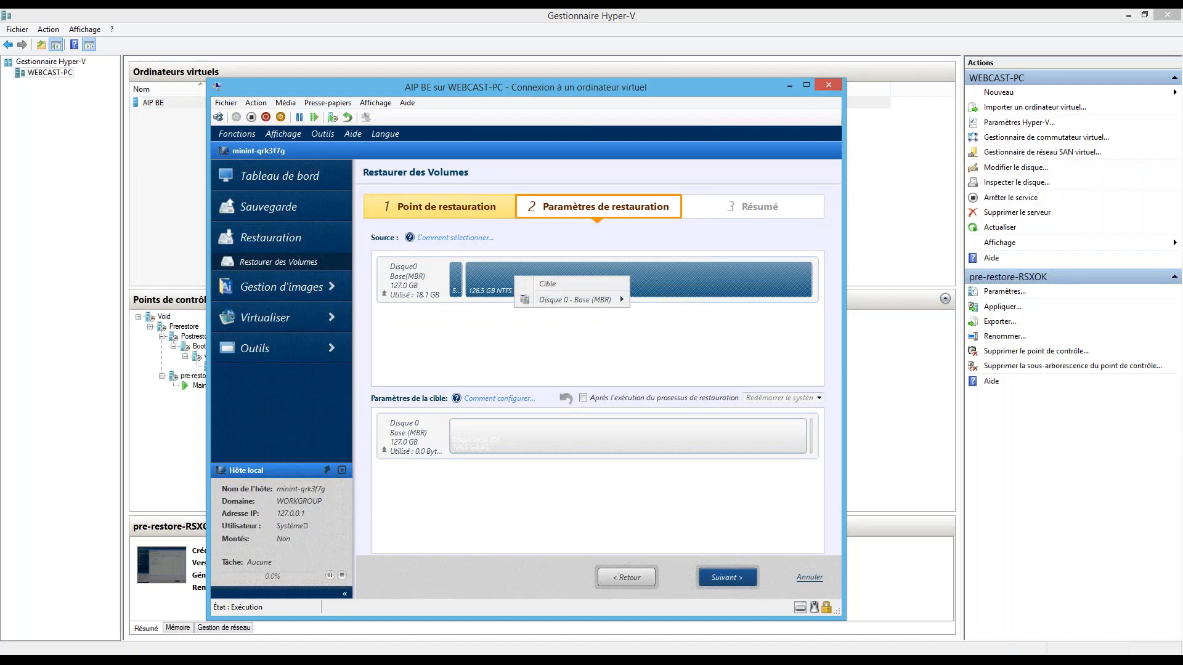
mouse_move(537, 297)
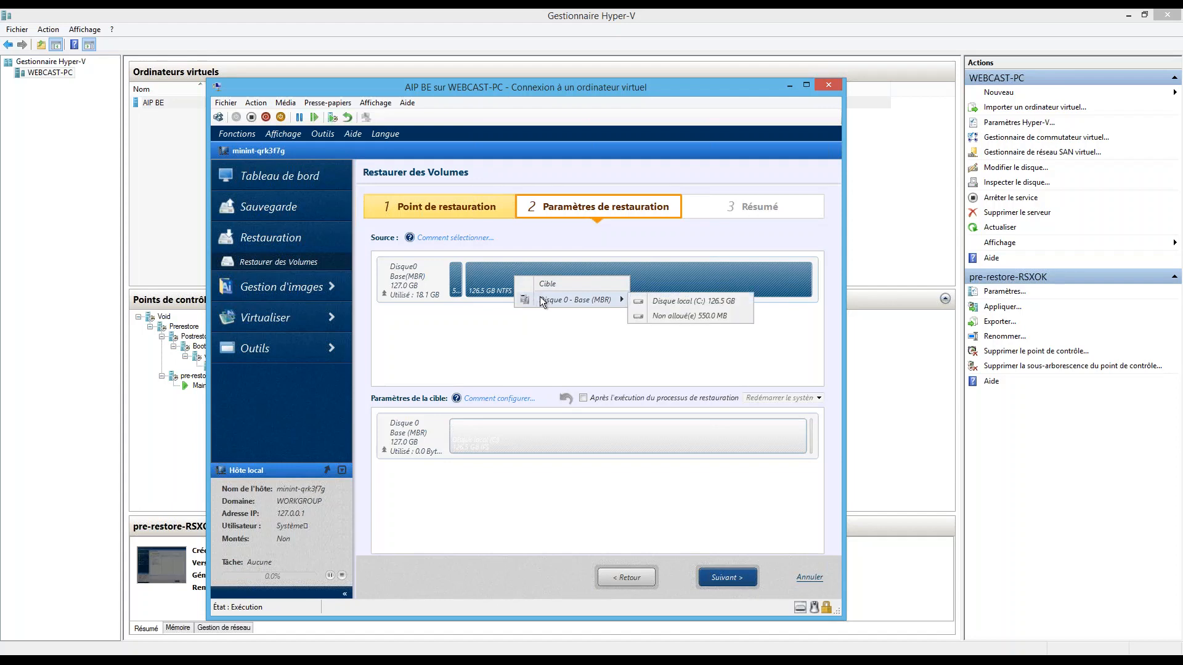
click(701, 303)
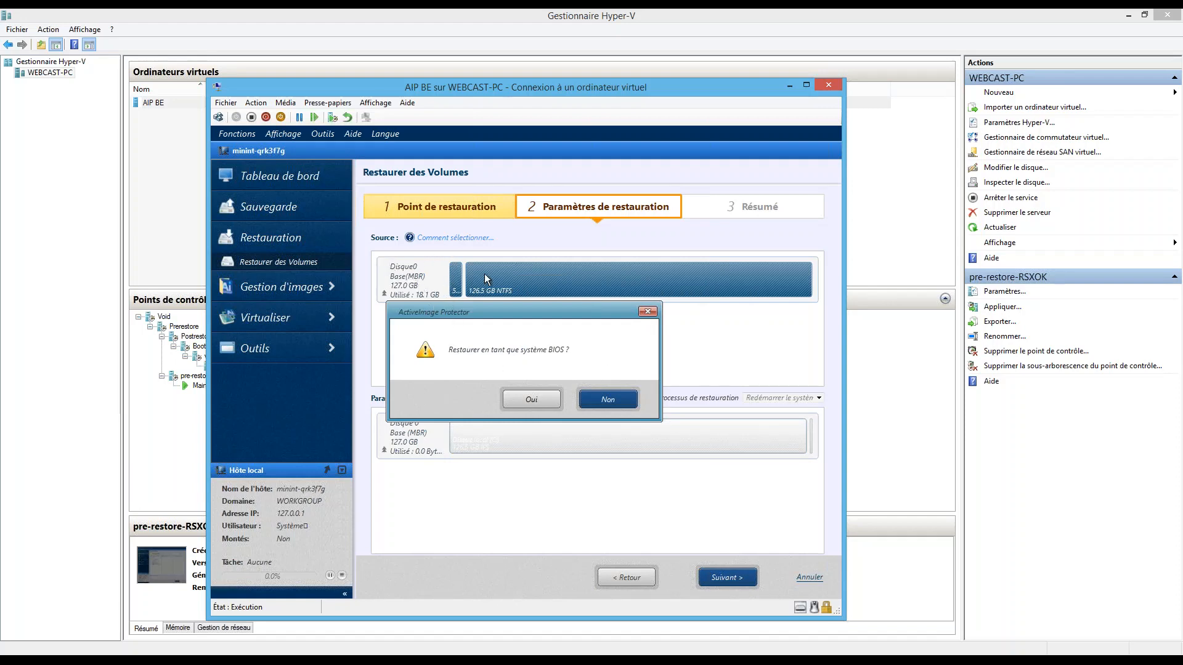
click(521, 397)
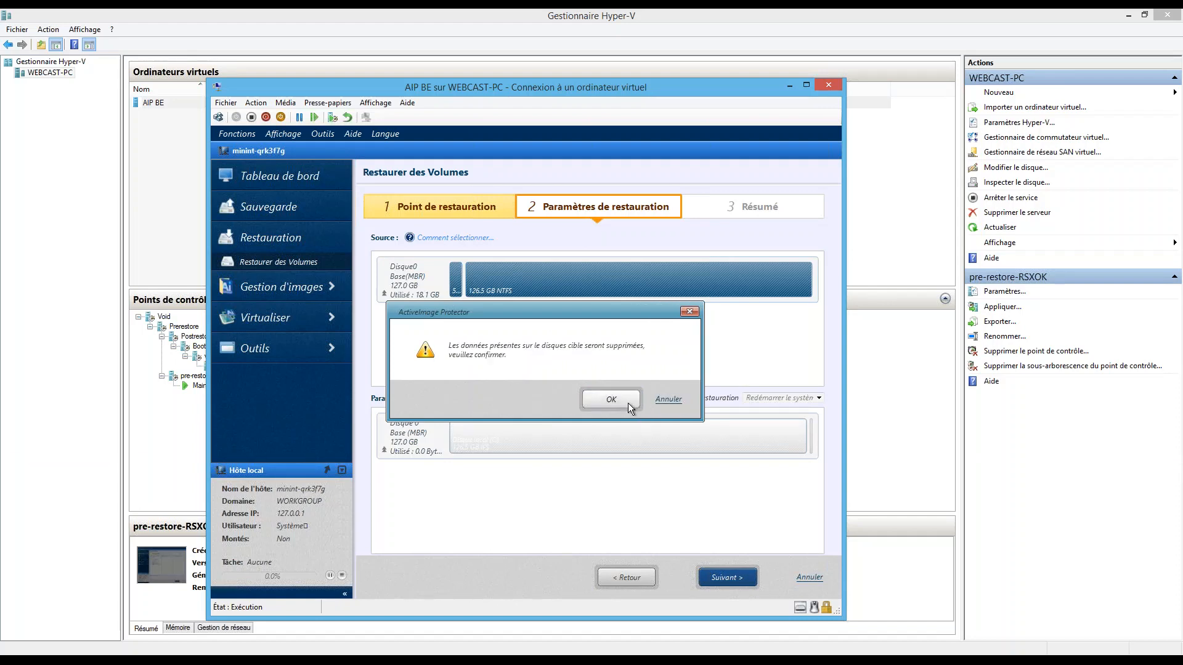
click(606, 399)
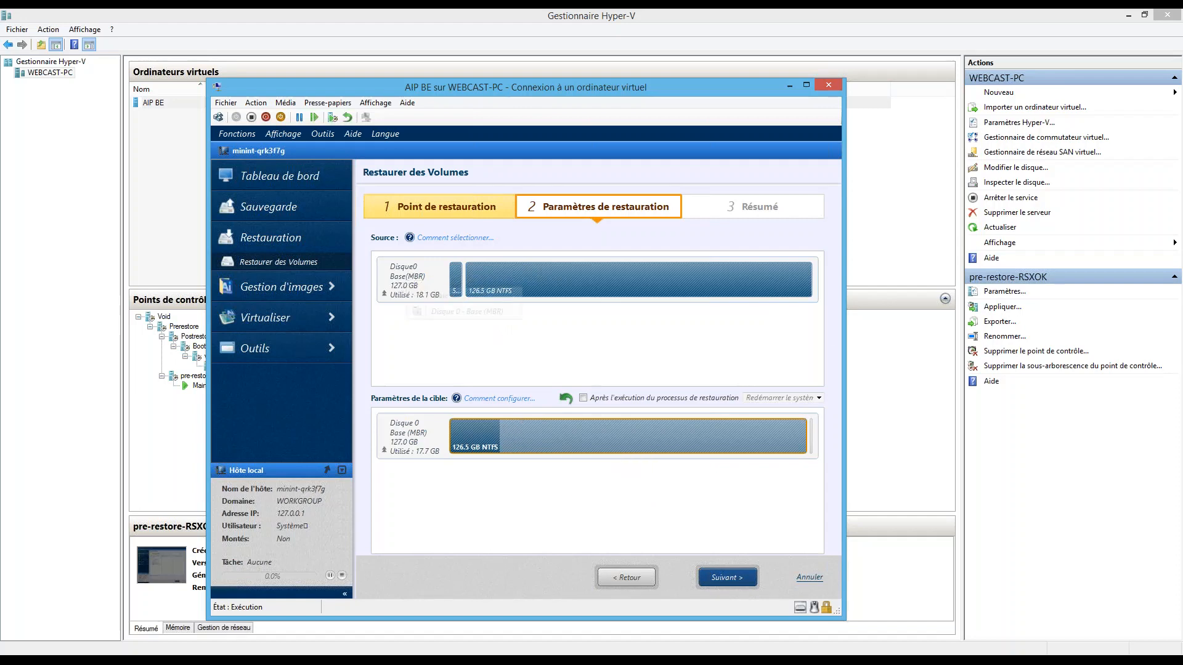
Step: Assign the entire source disk 0 to target disk 0, accepting data deletion, and view the target volumes offered for the 126.5 GB volume
click(445, 312)
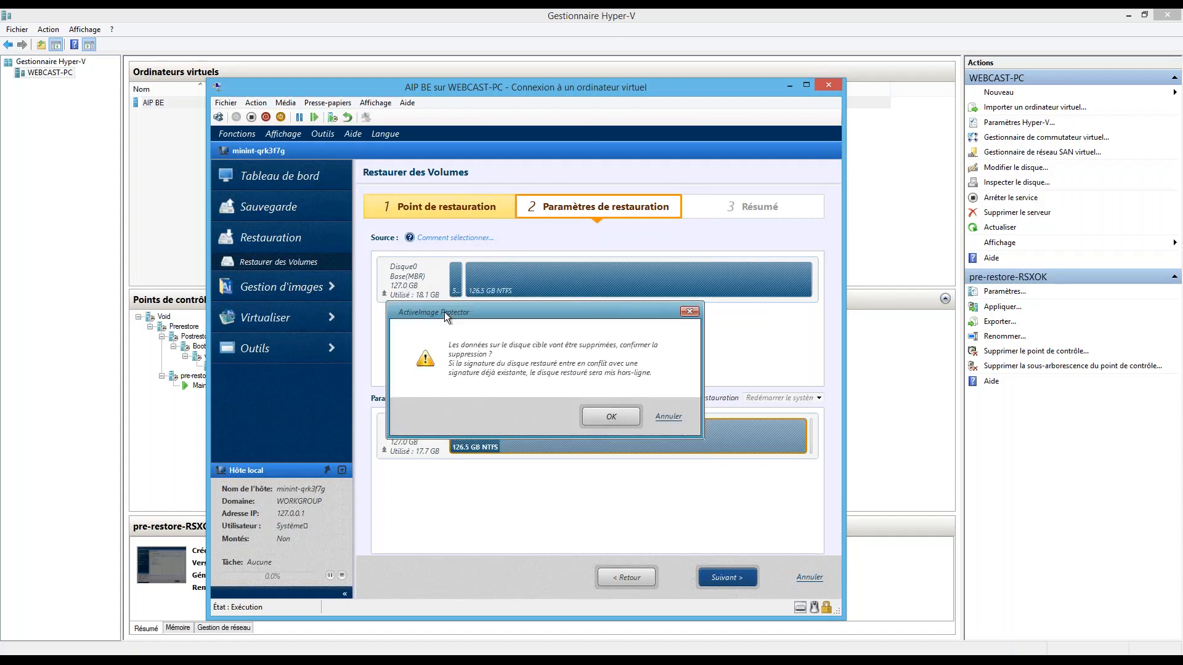
click(601, 423)
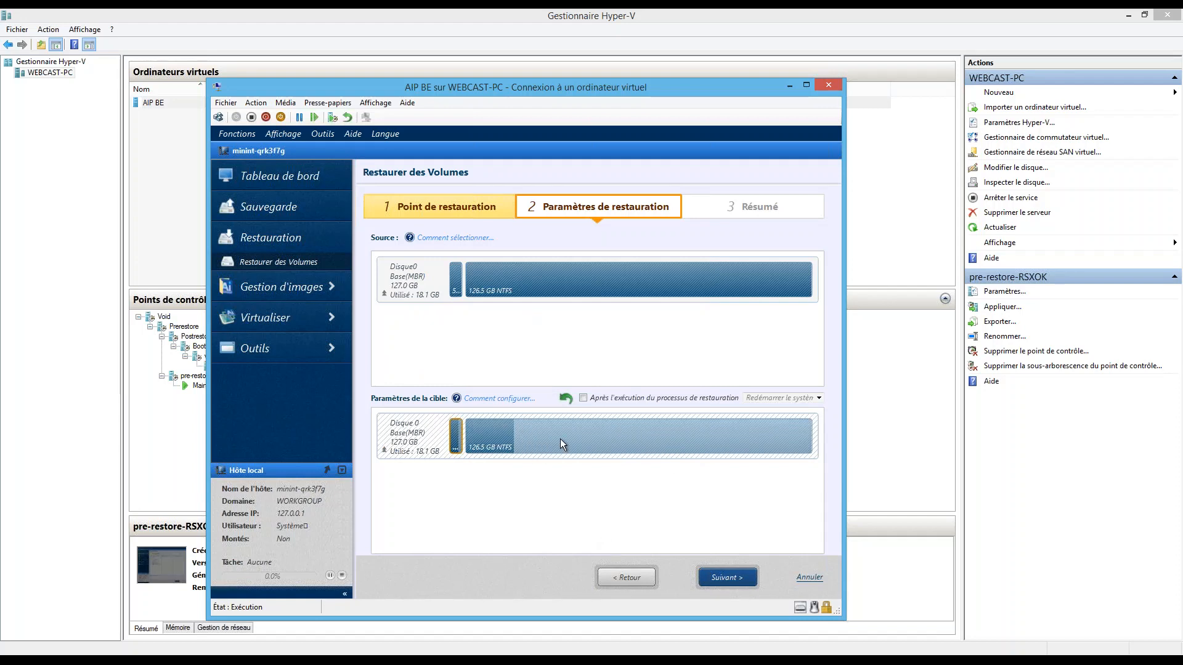
right_click(578, 273)
mouse_move(622, 299)
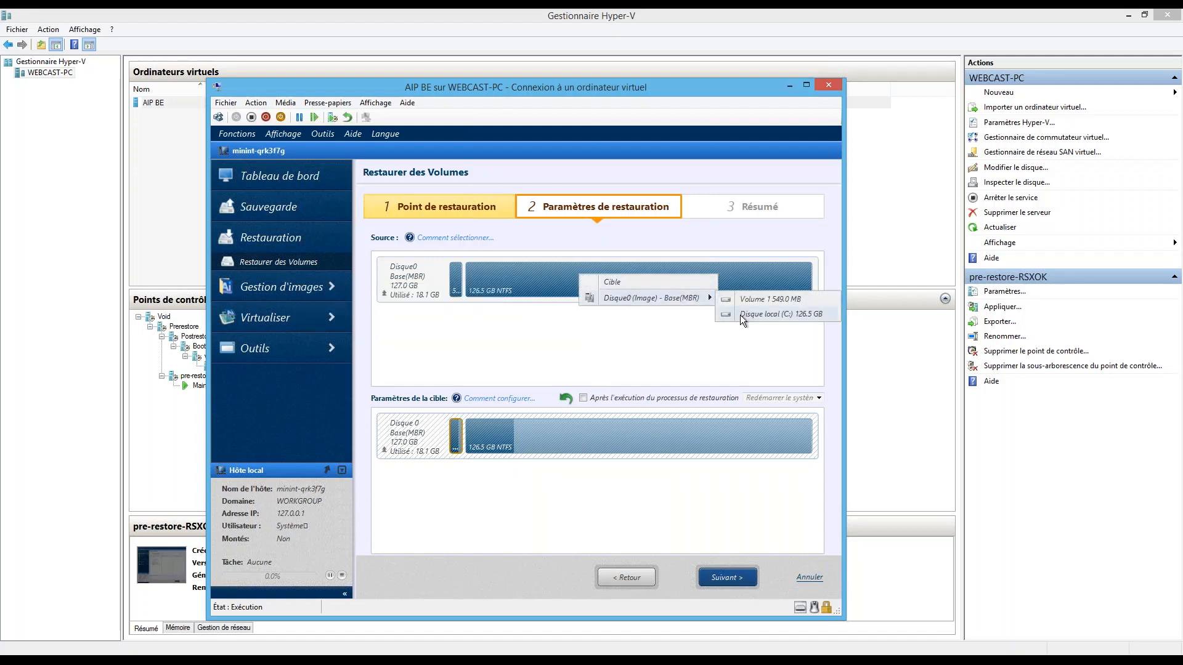
click(615, 371)
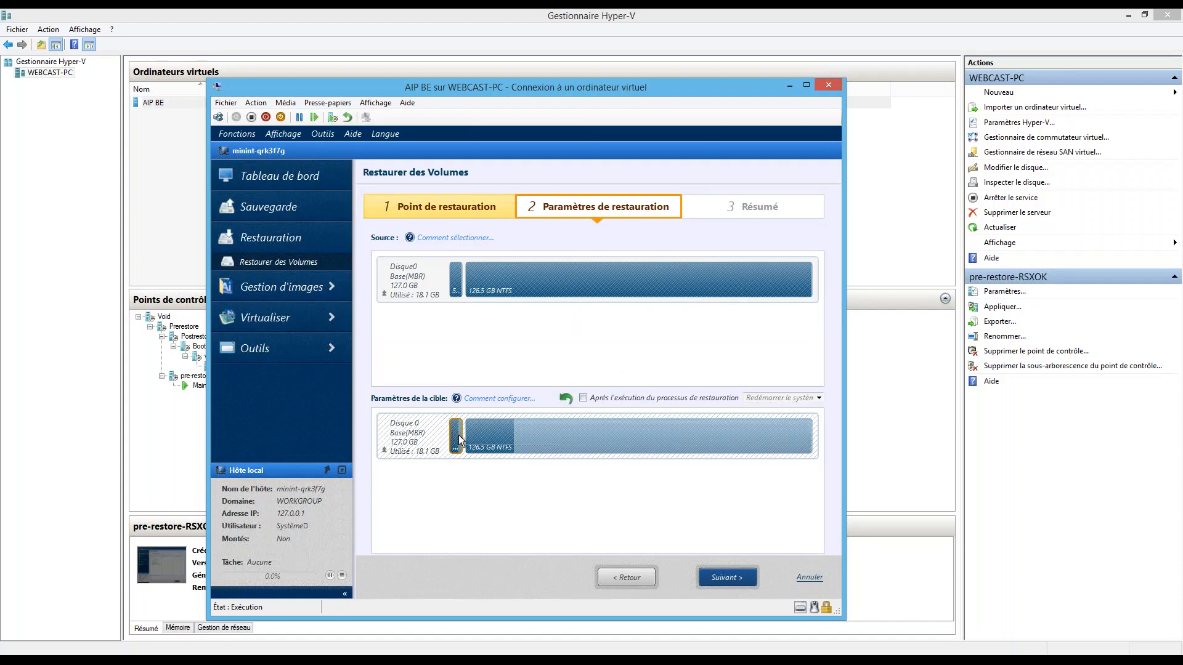
Step: Look at the windows-10-fr backup files in the Images folder on local disk F:, and return to the restore parameters in the virtual machine
mouse_move(458, 439)
click(684, 24)
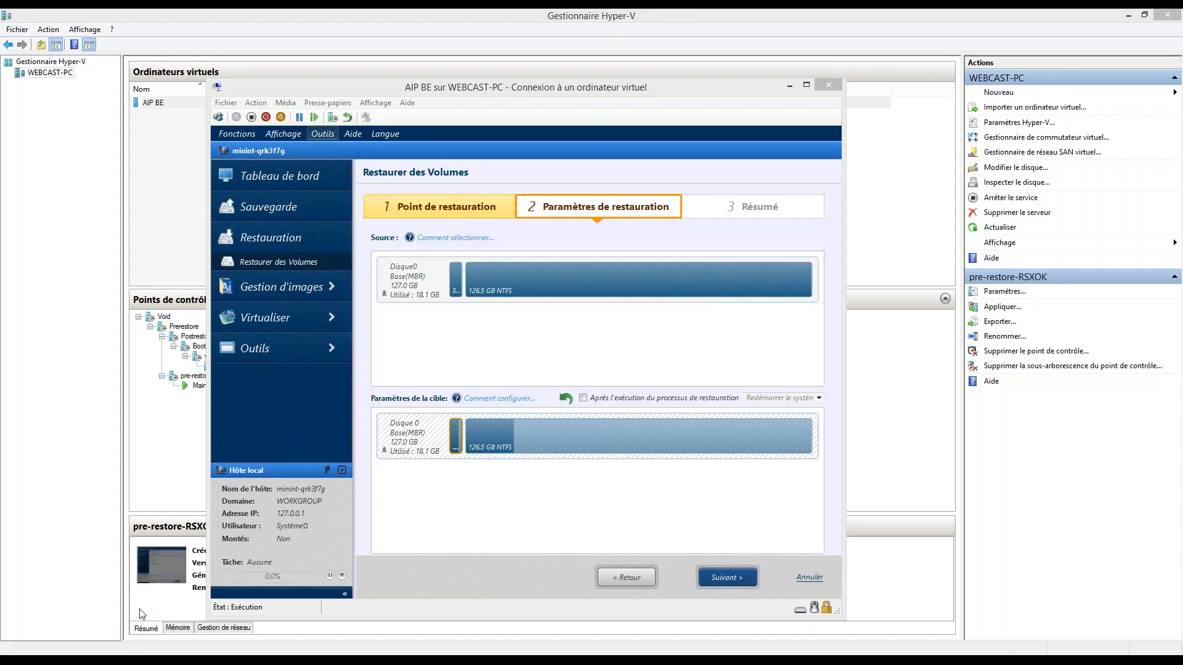
mouse_move(146, 639)
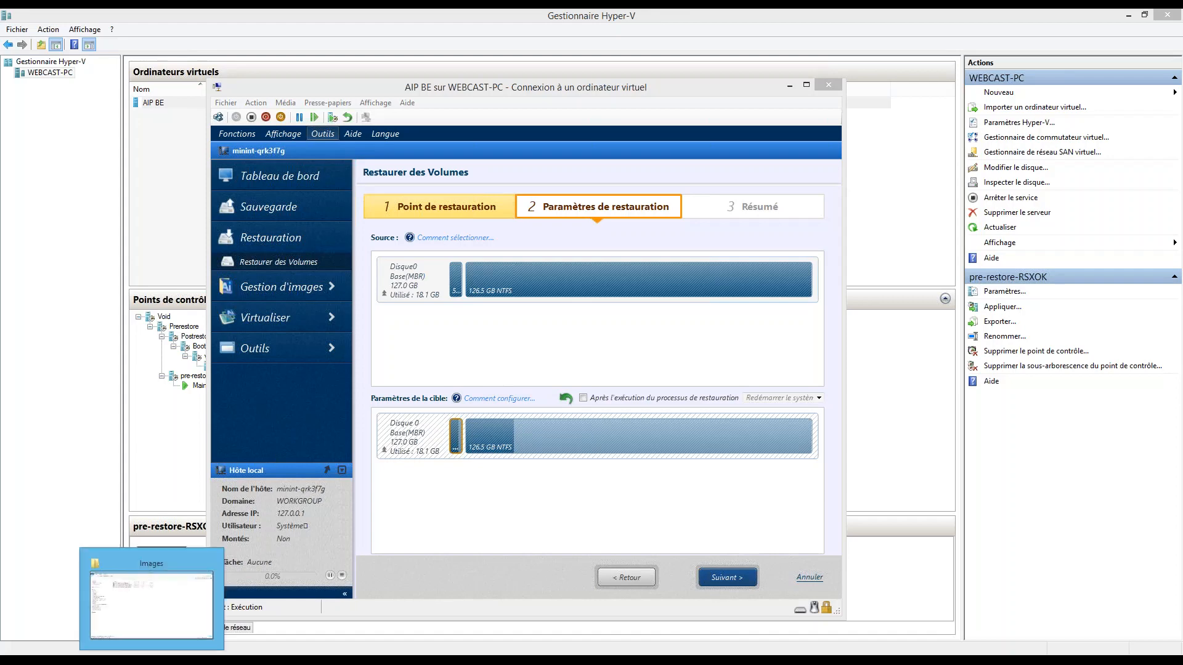
click(151, 604)
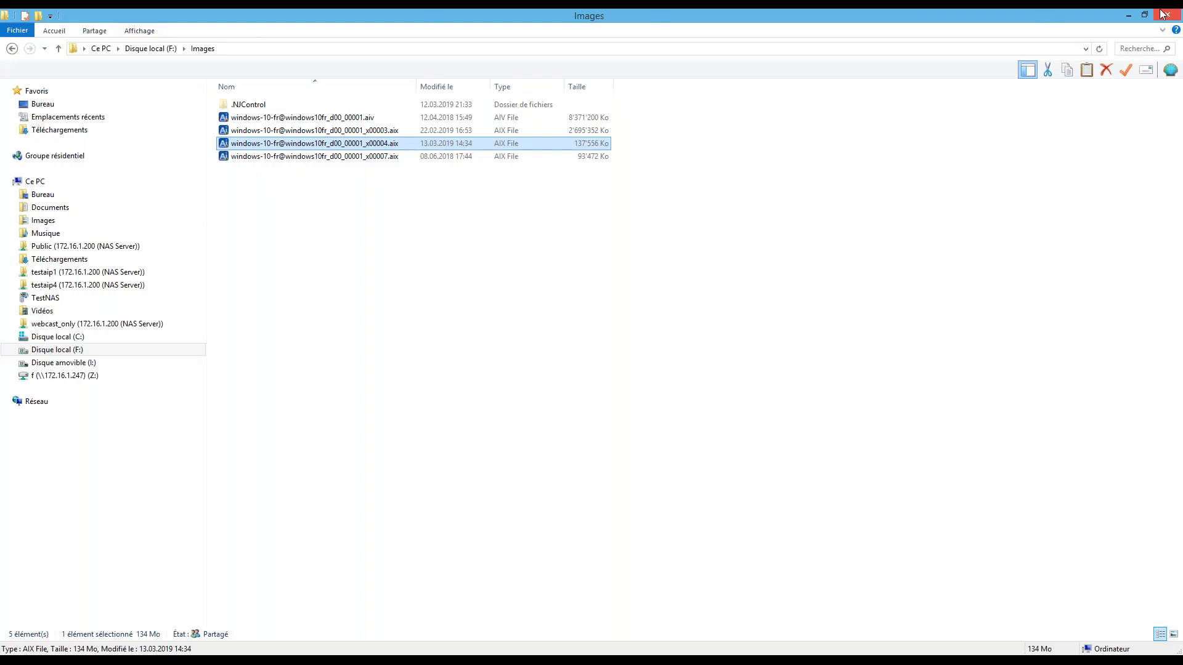
click(1125, 15)
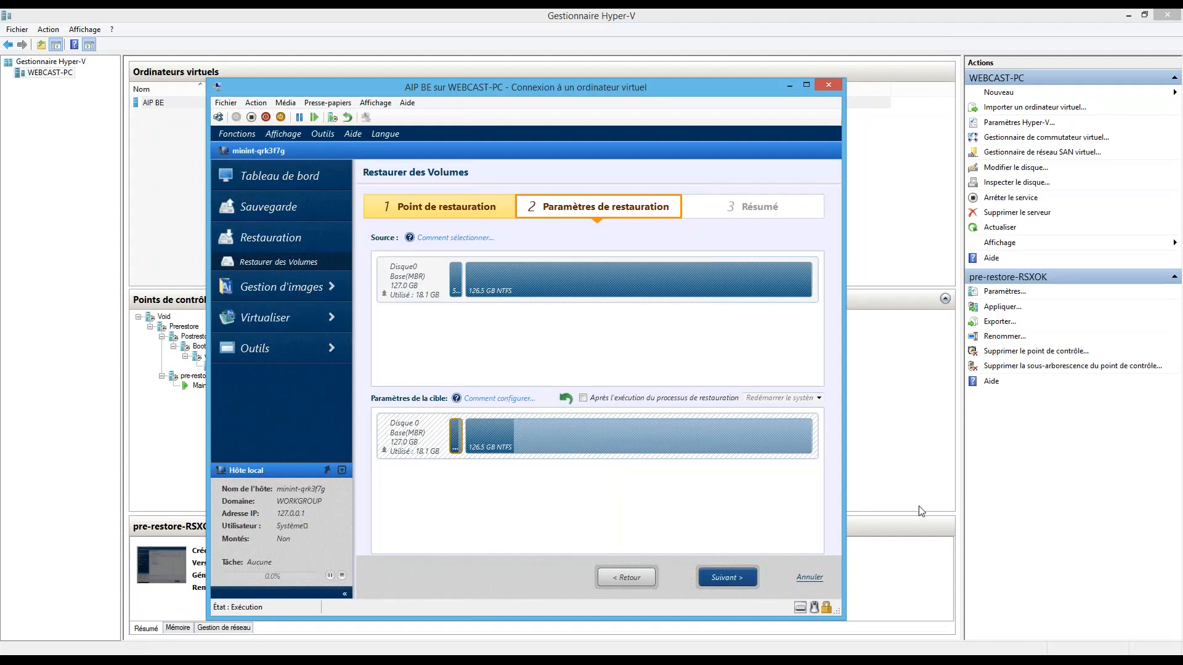
click(1057, 497)
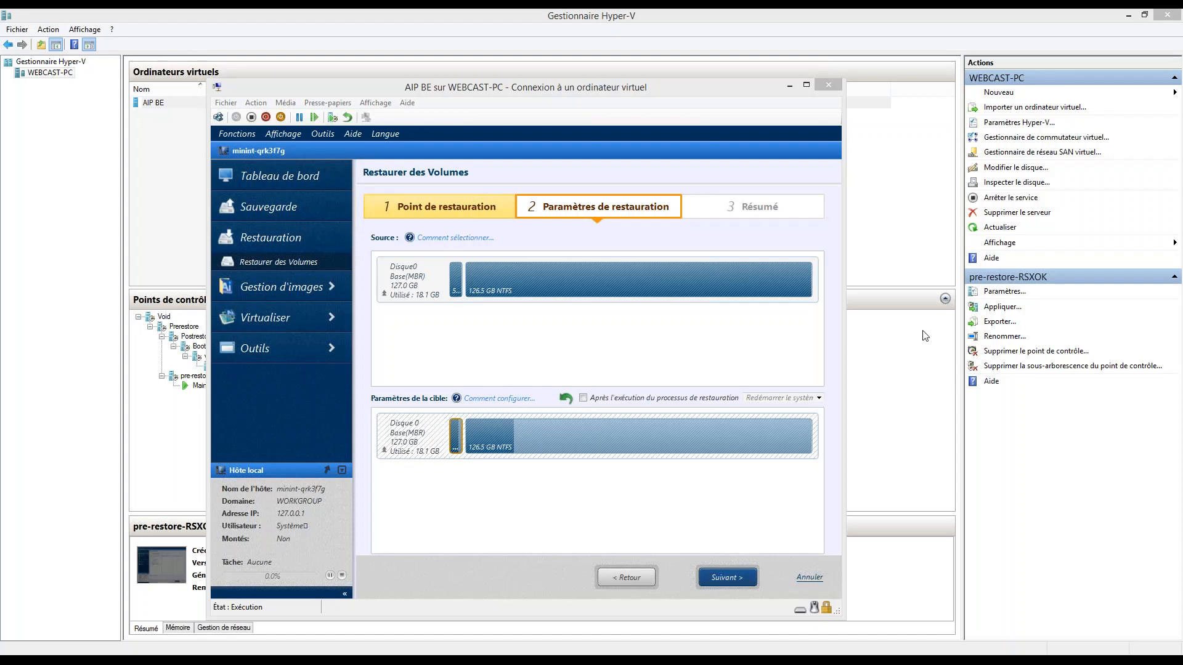
Step: Switch to Firefox and open the support site at support.netjapan.eu
click(117, 659)
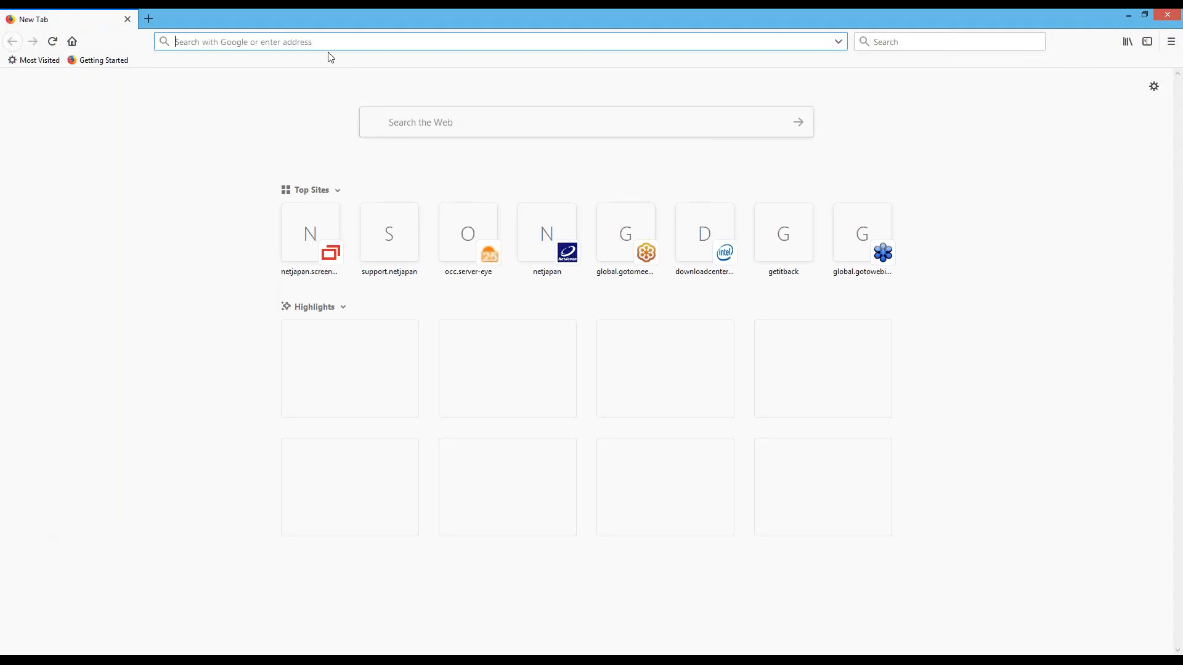
text(support.netjapan.)
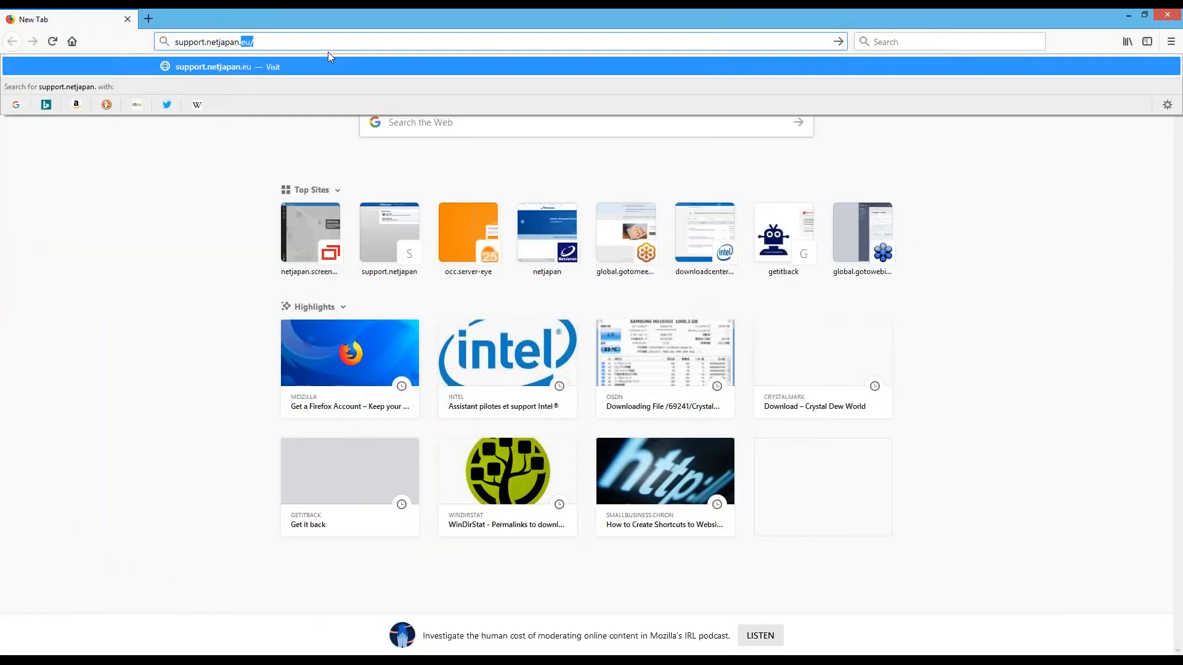
text(eu)
key(Return)
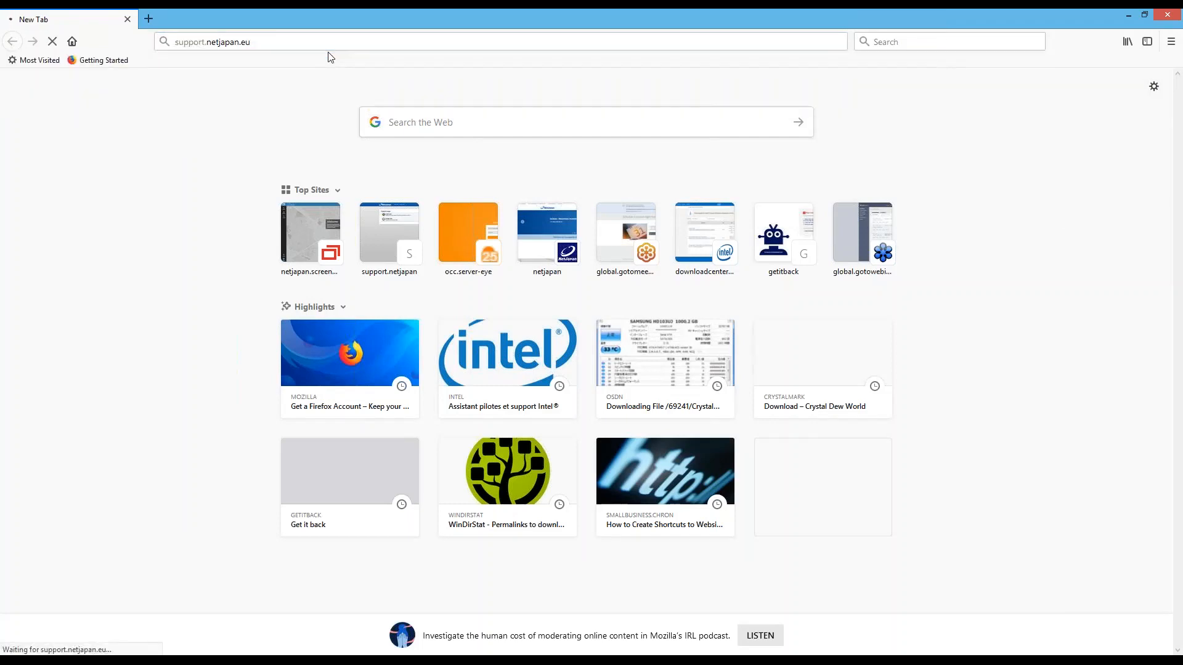